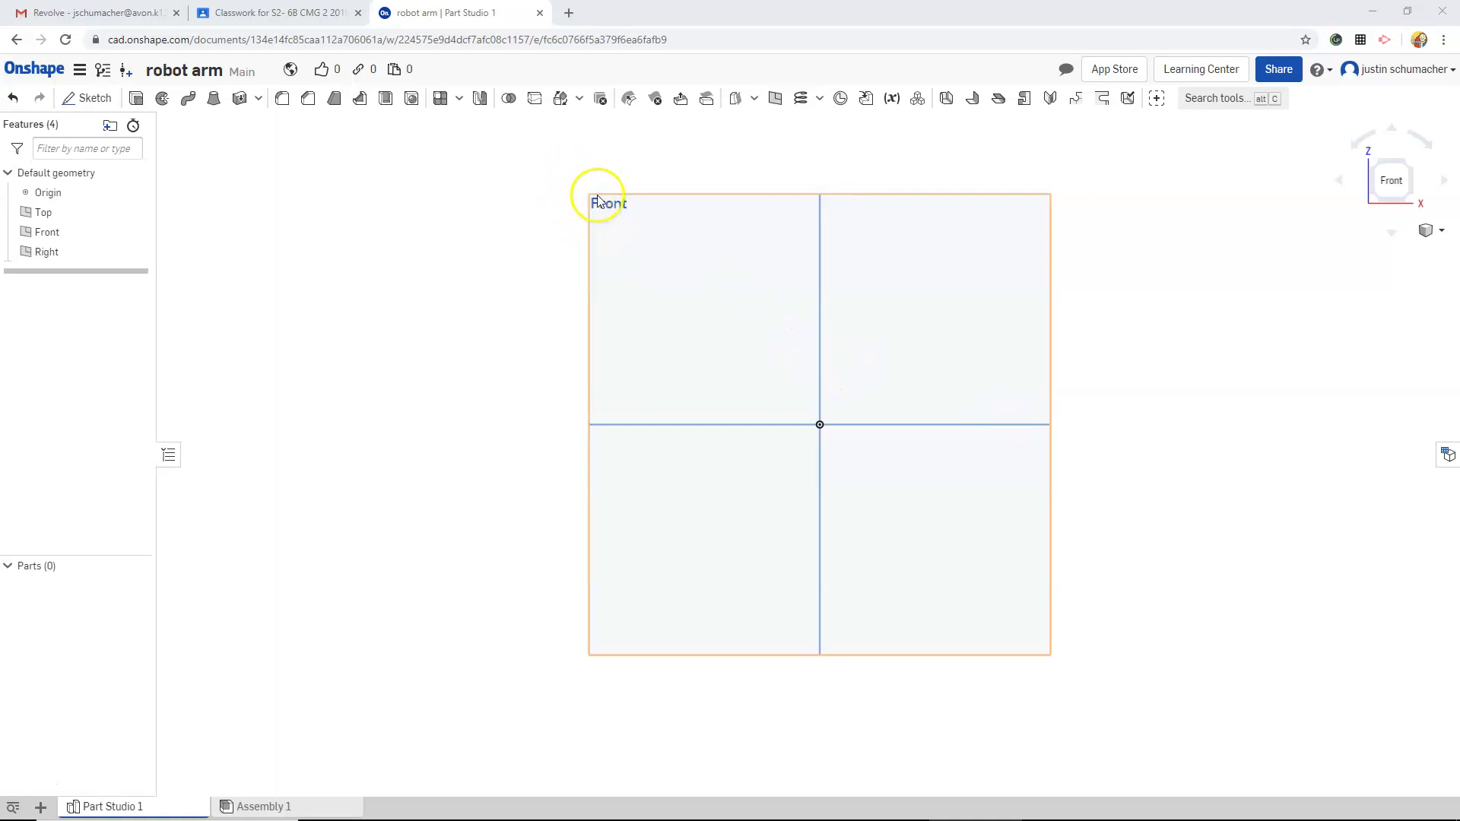
Orient the view face-on to the Front plane and start Sketch 1 on it
left_click(1397, 195)
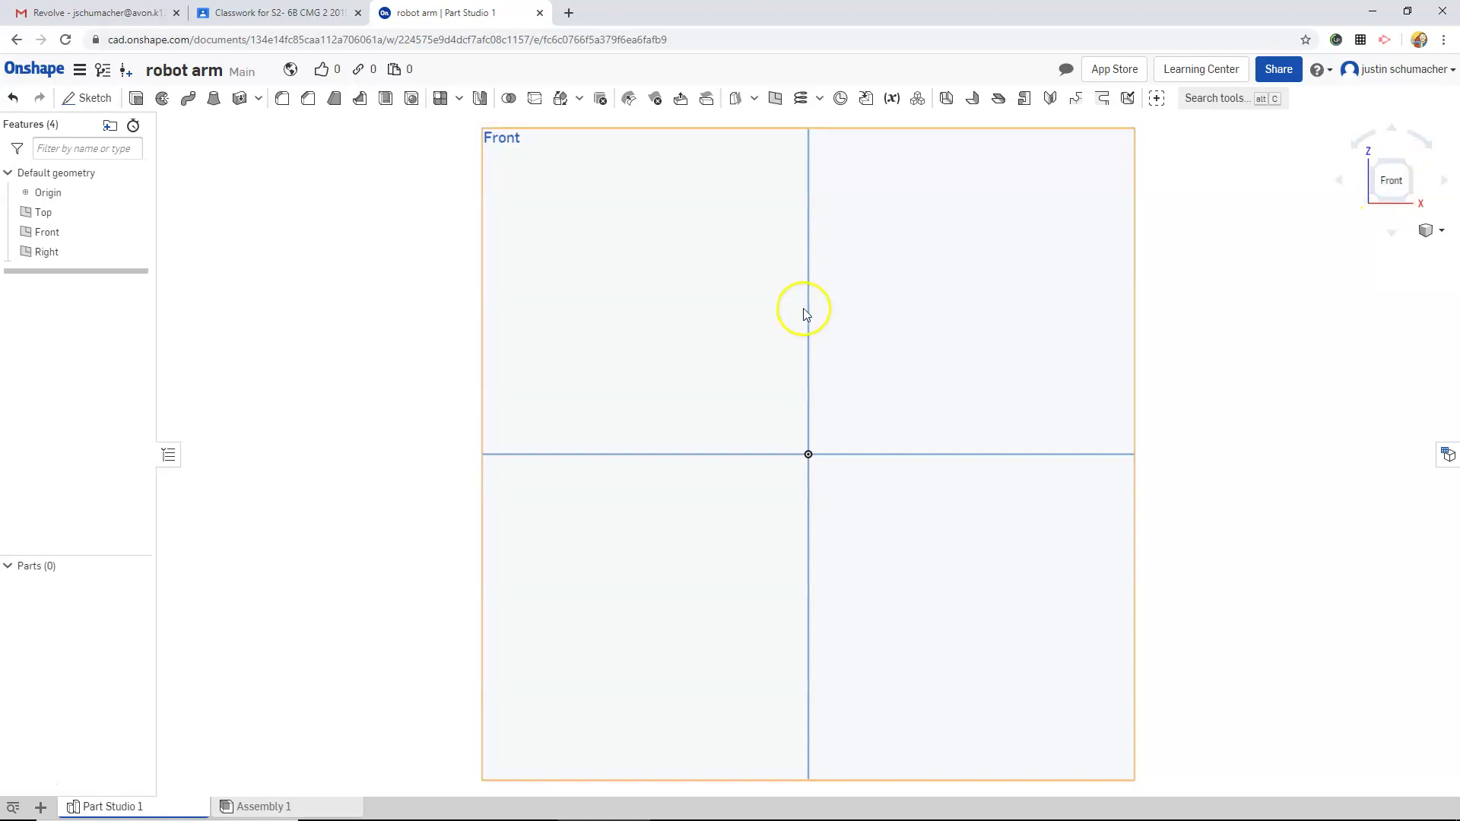
scroll(804, 311, "down", 5)
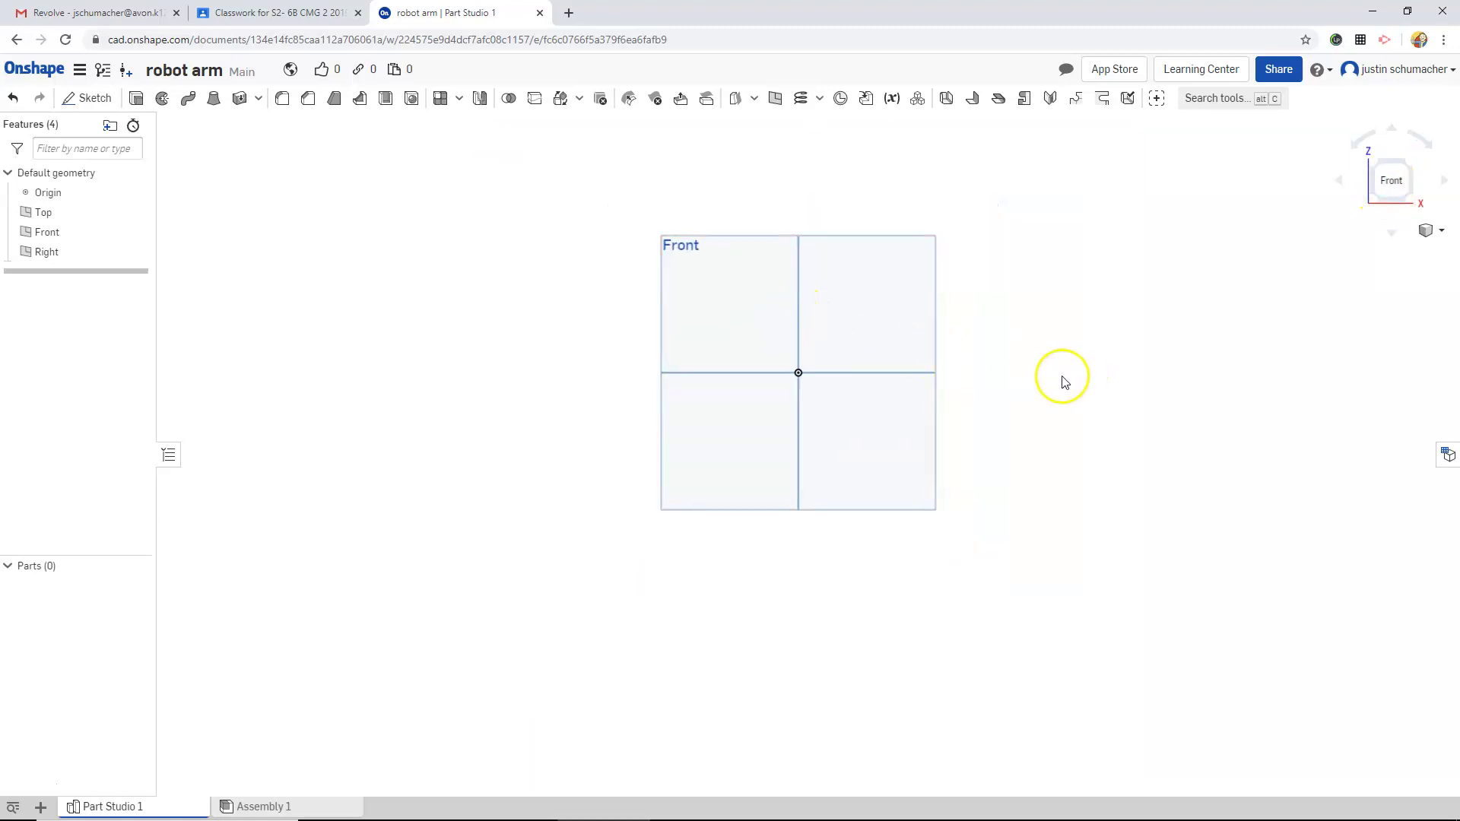
middle_click_drag(1063, 382, 730, 369)
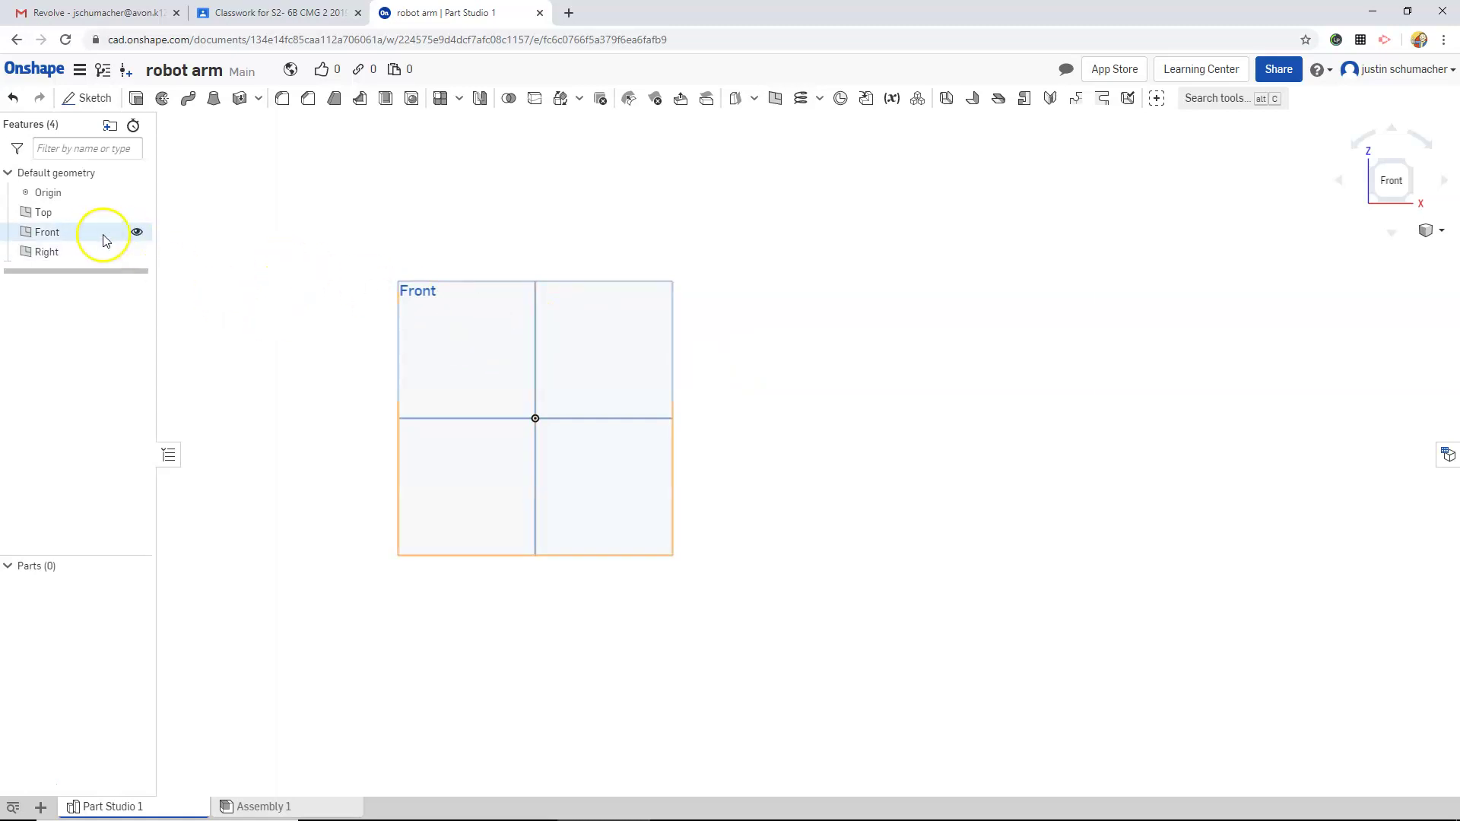
left_click(48, 231)
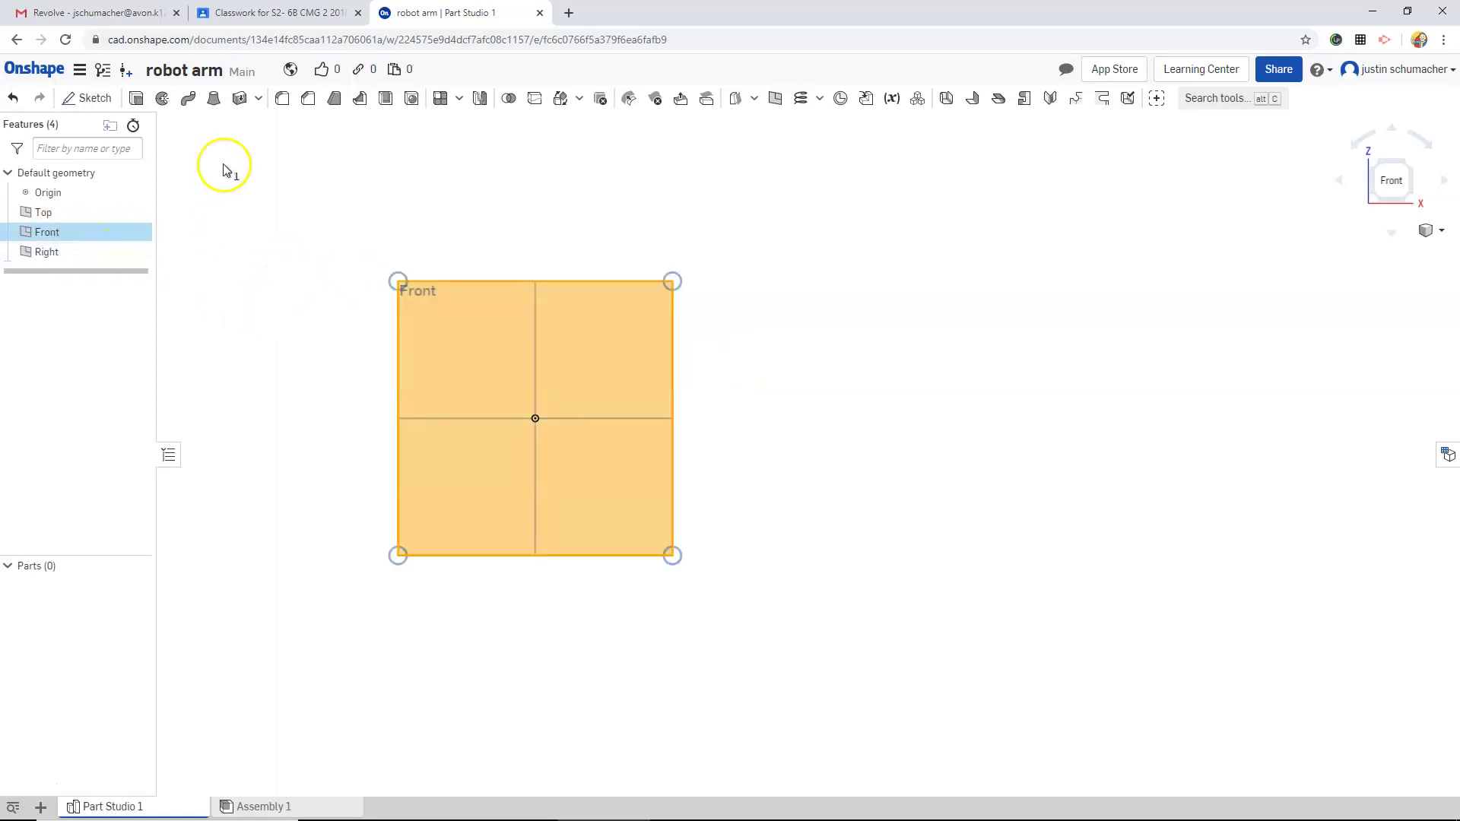
left_click(85, 101)
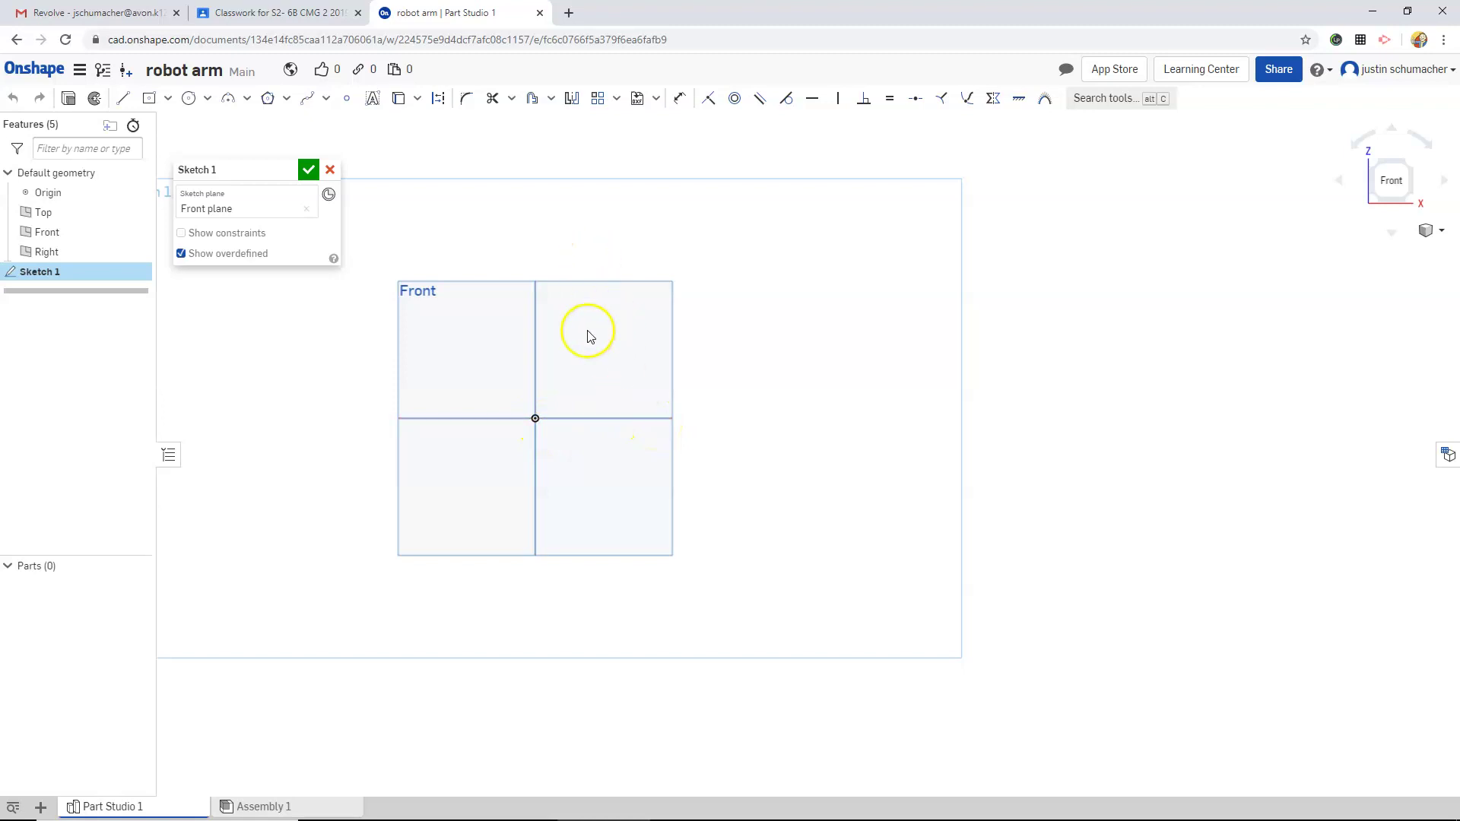
Draw a horizontal line right from the origin and dimension its length to 3.5 in
left_click(123, 102)
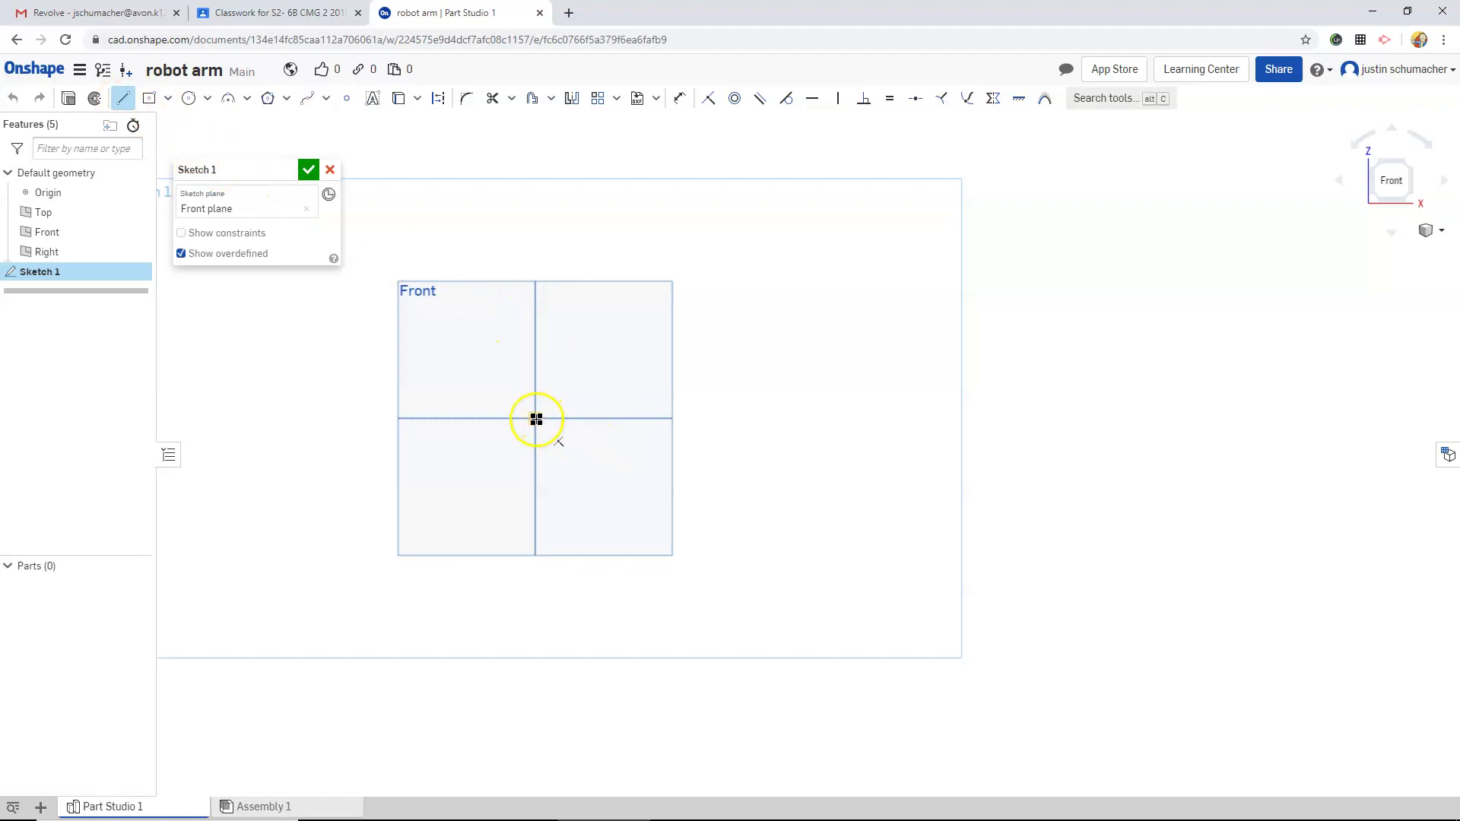
left_click(536, 419)
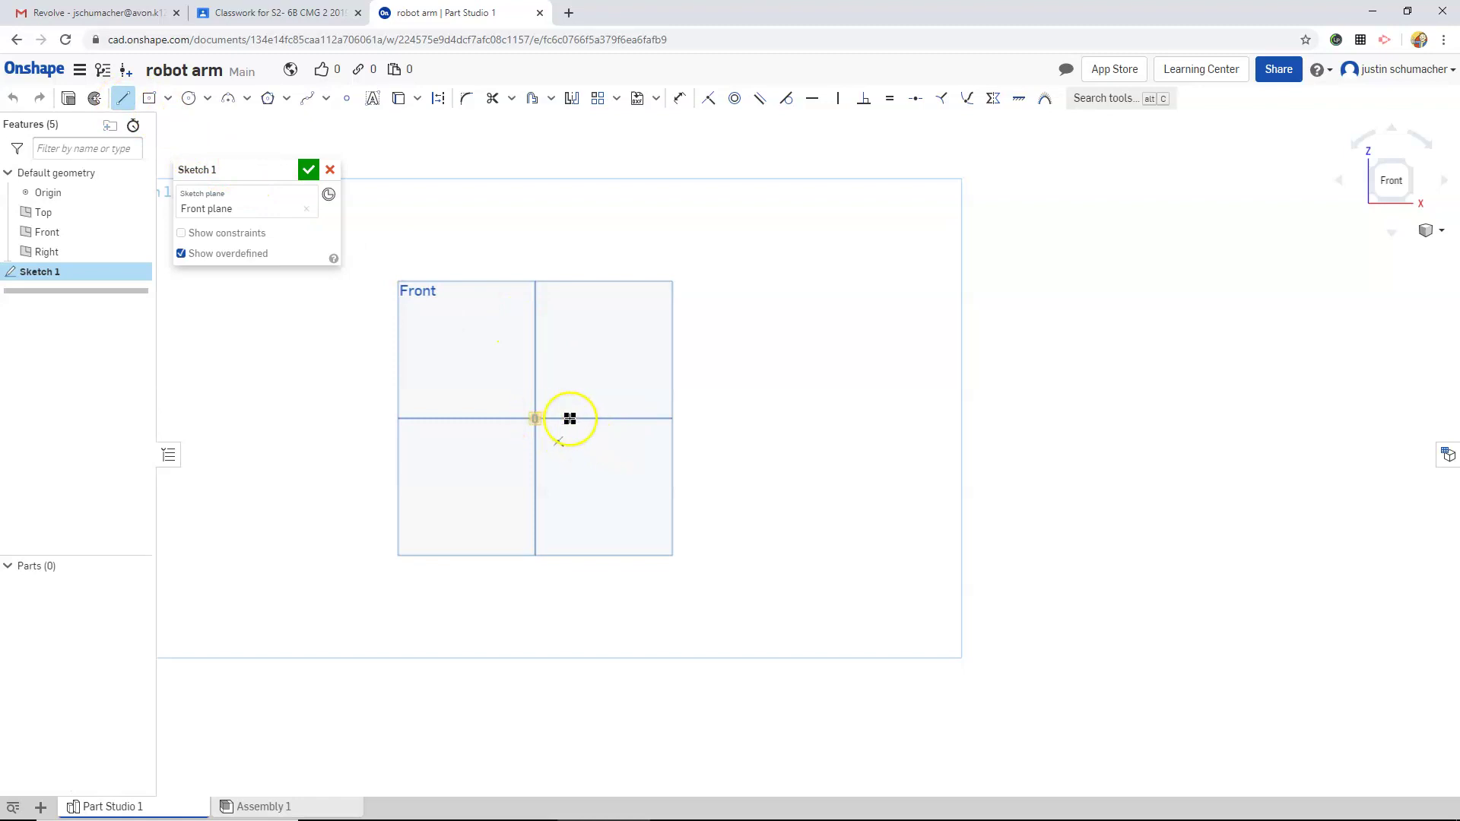
left_click(715, 418)
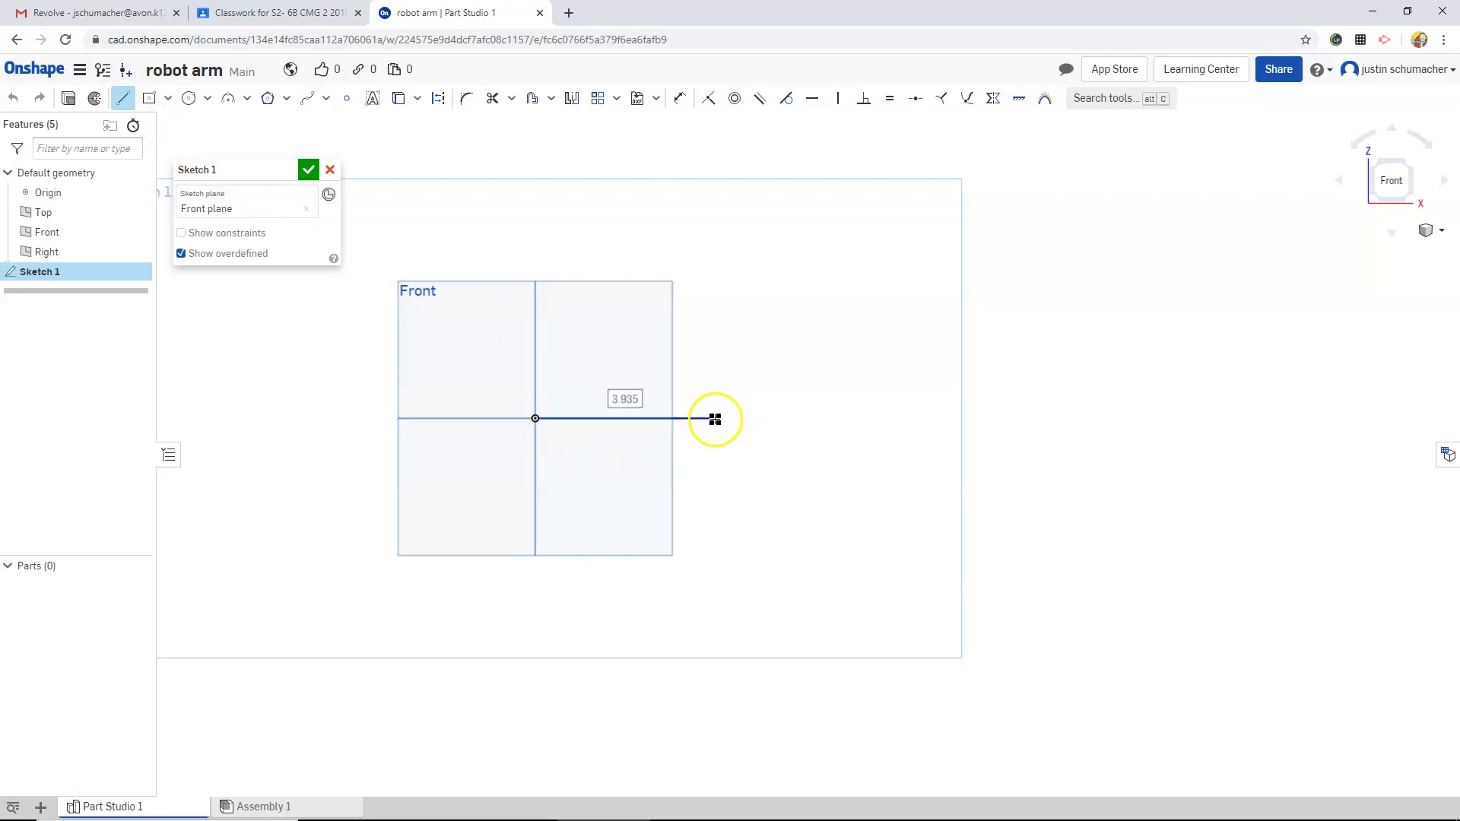
left_click(679, 98)
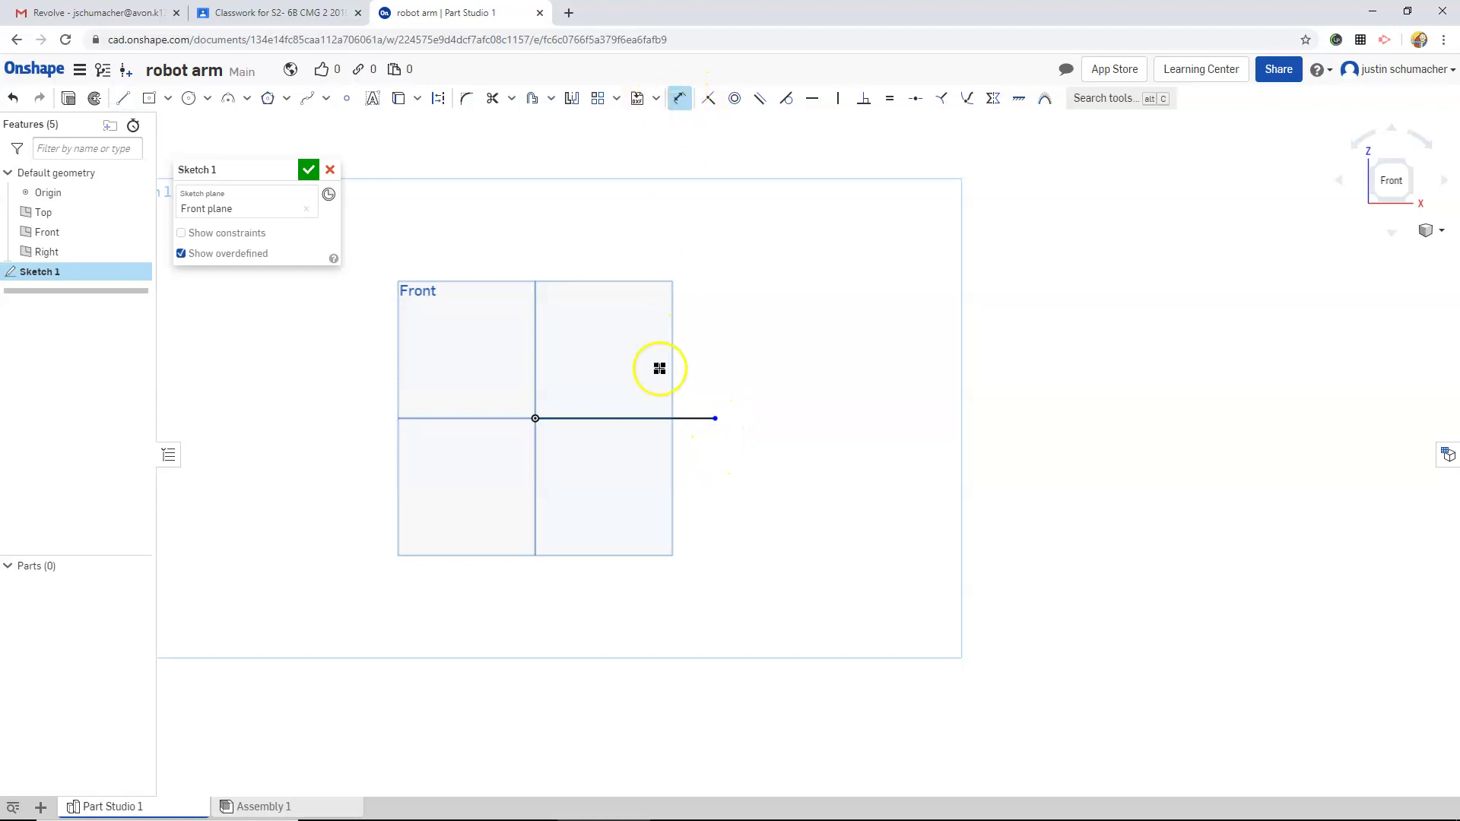
left_click(621, 420)
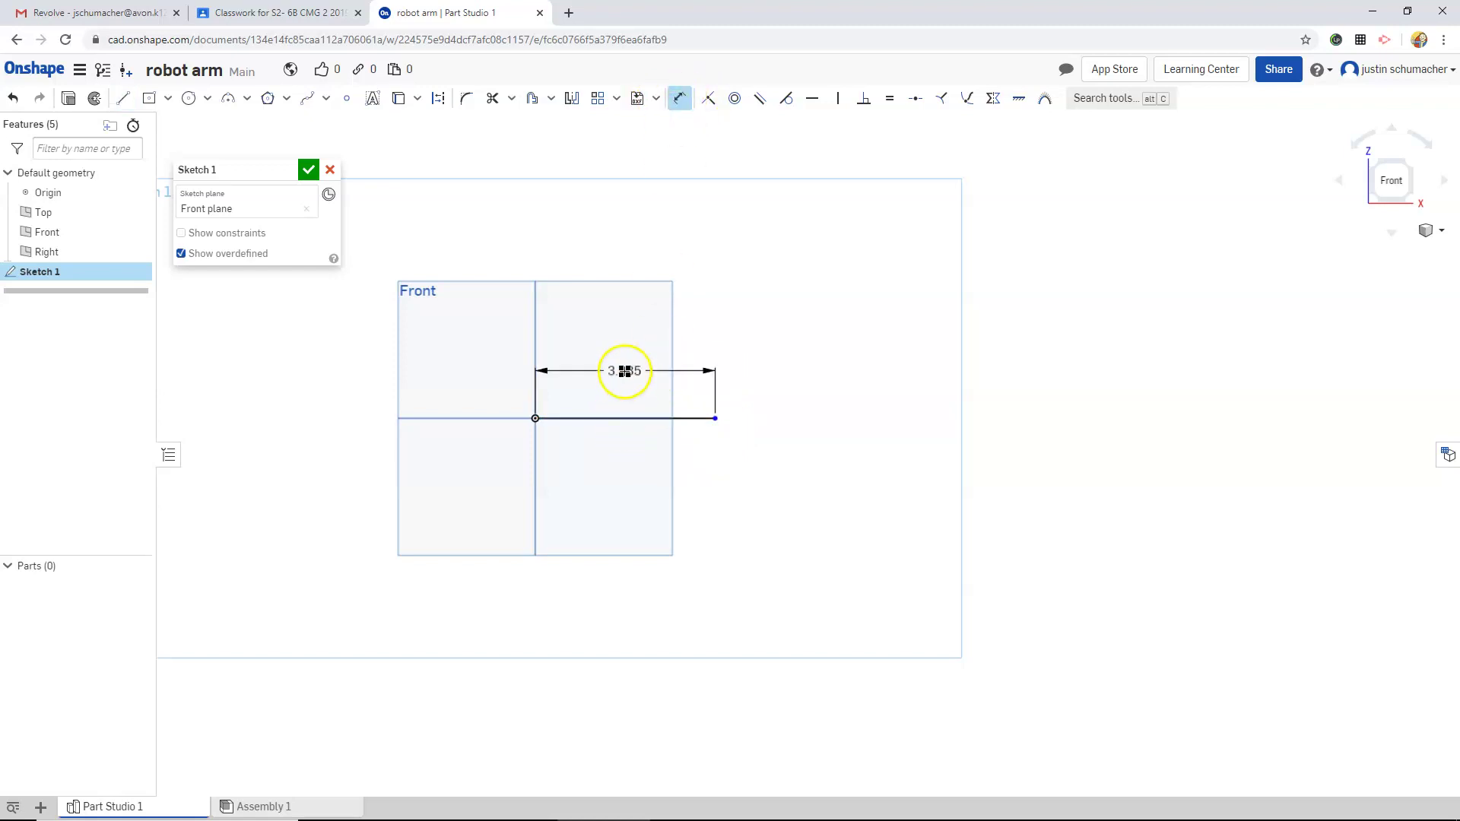
left_click(622, 374)
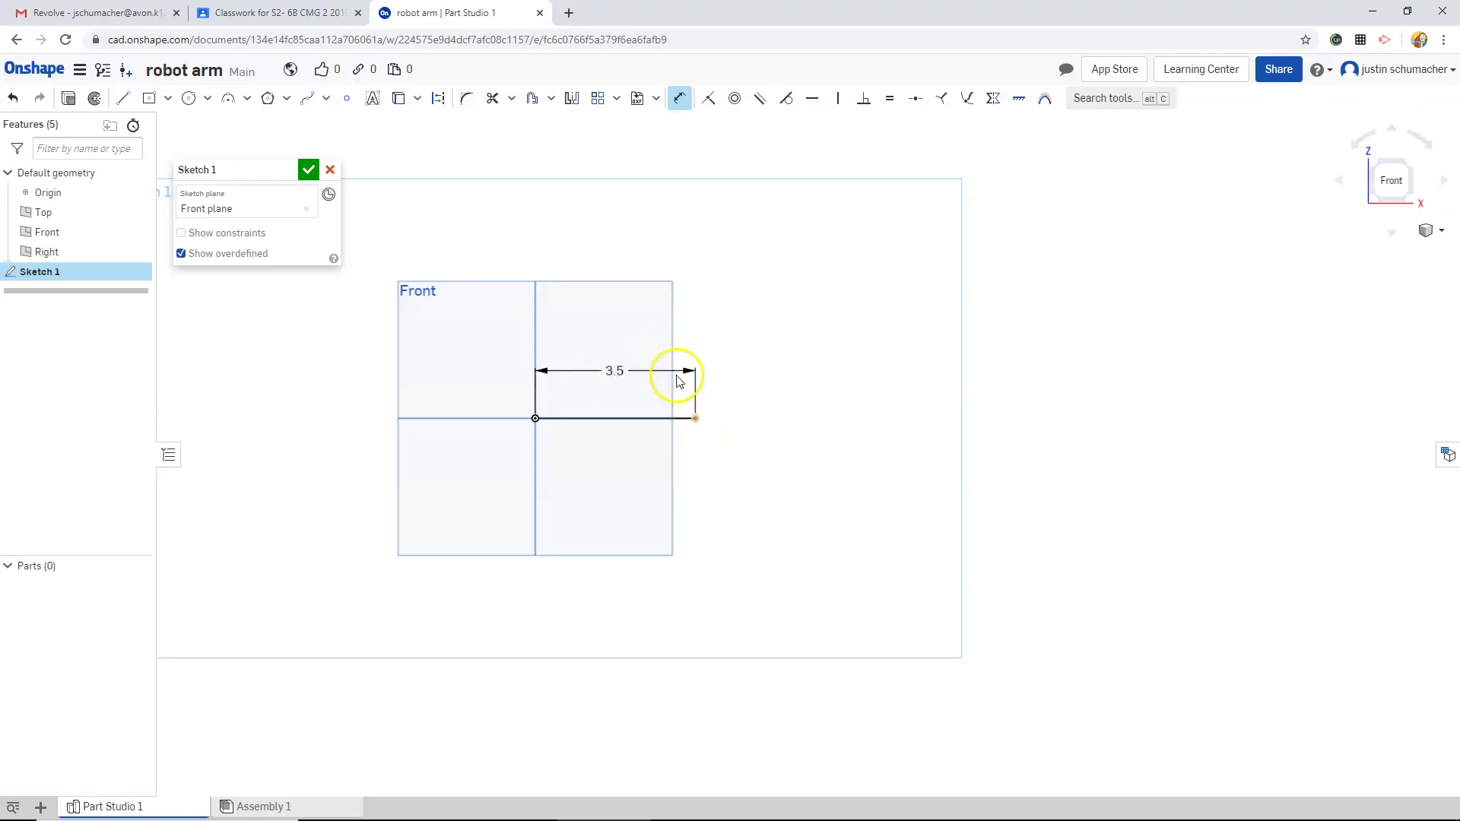
left_click(168, 98)
Draw a centre-point rectangle on the line's right end and dimension its height to 2
left_click(190, 150)
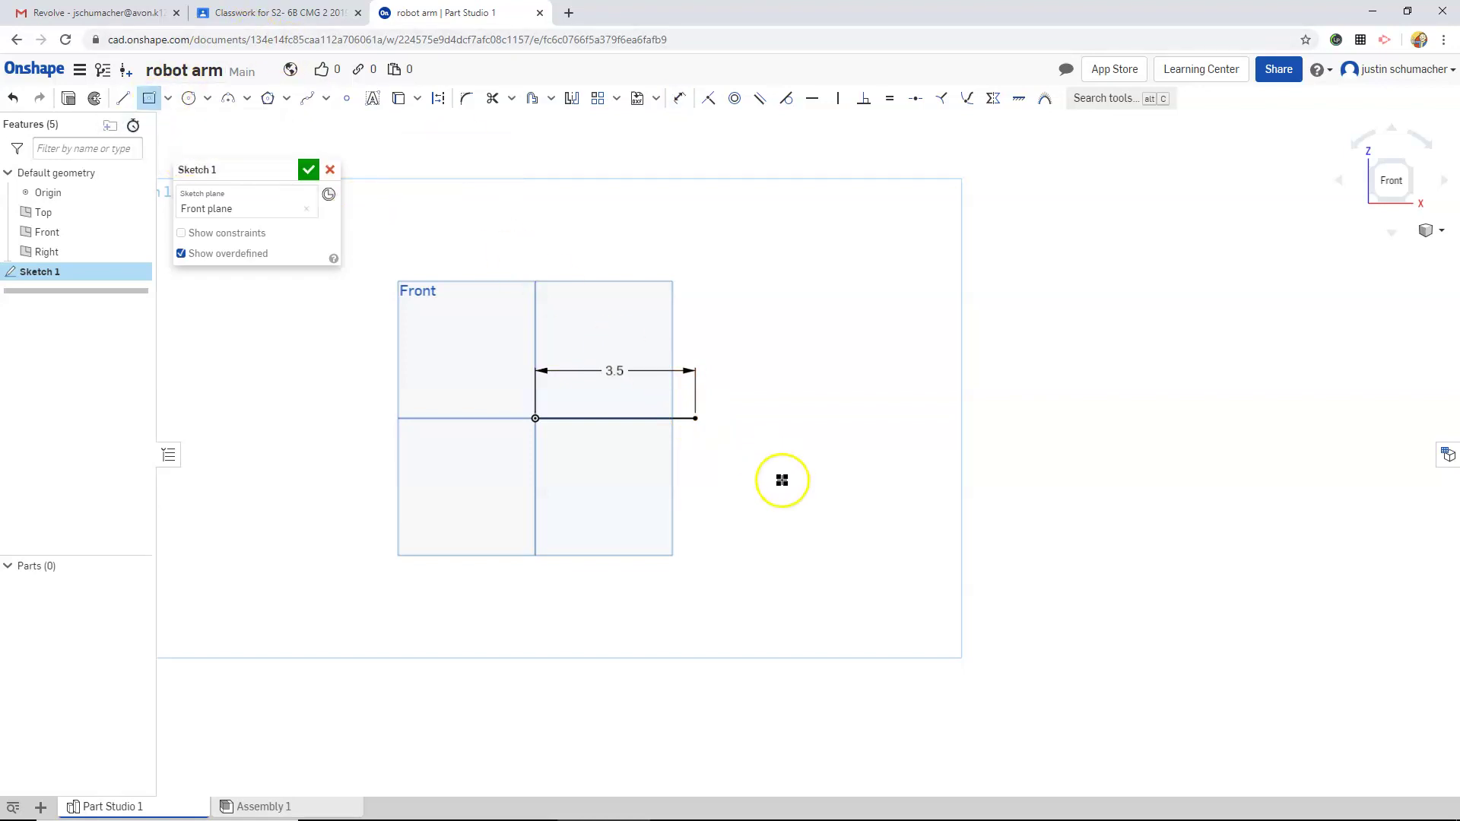
left_click(694, 418)
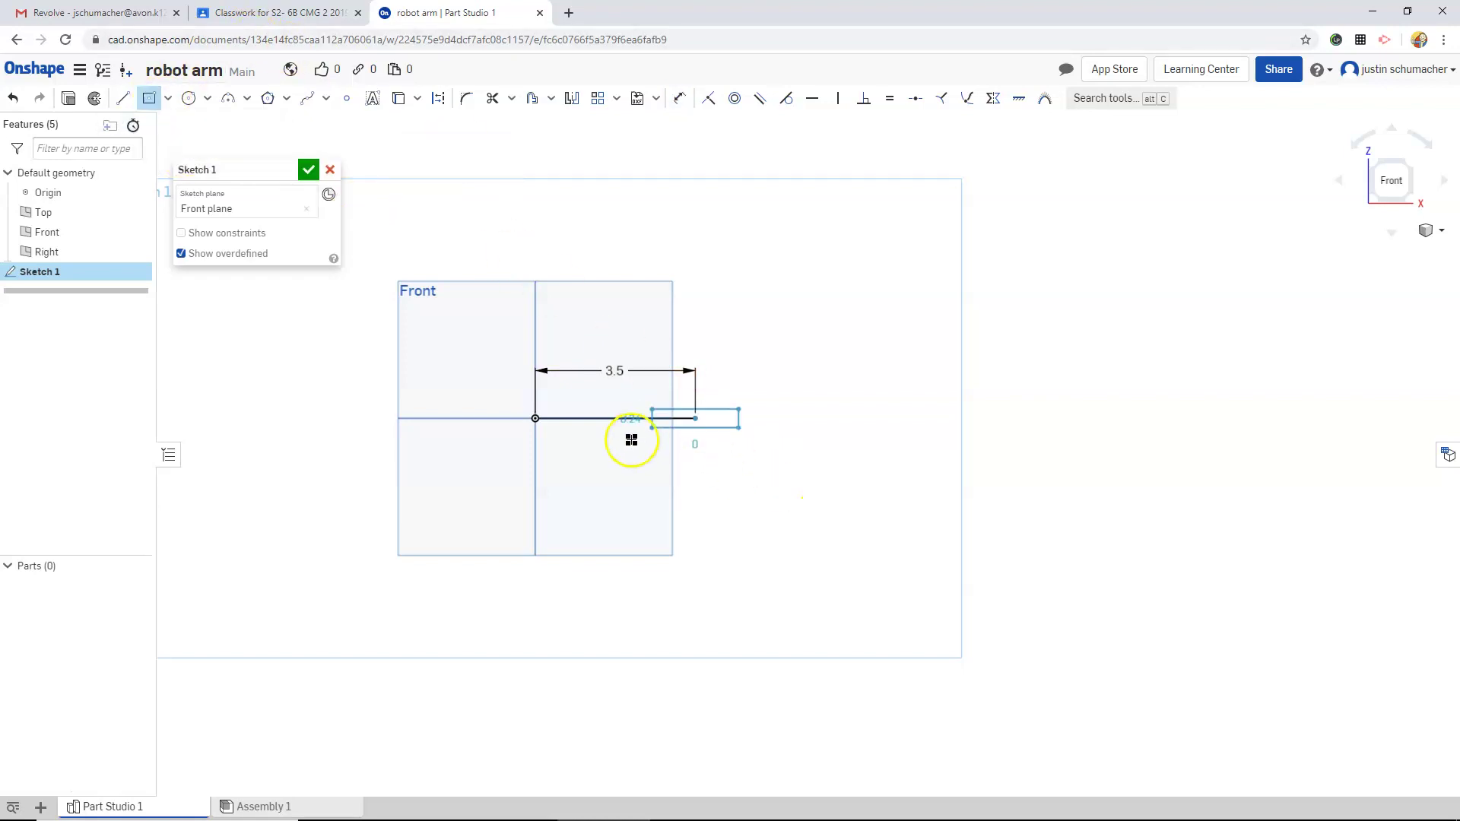
left_click(537, 456)
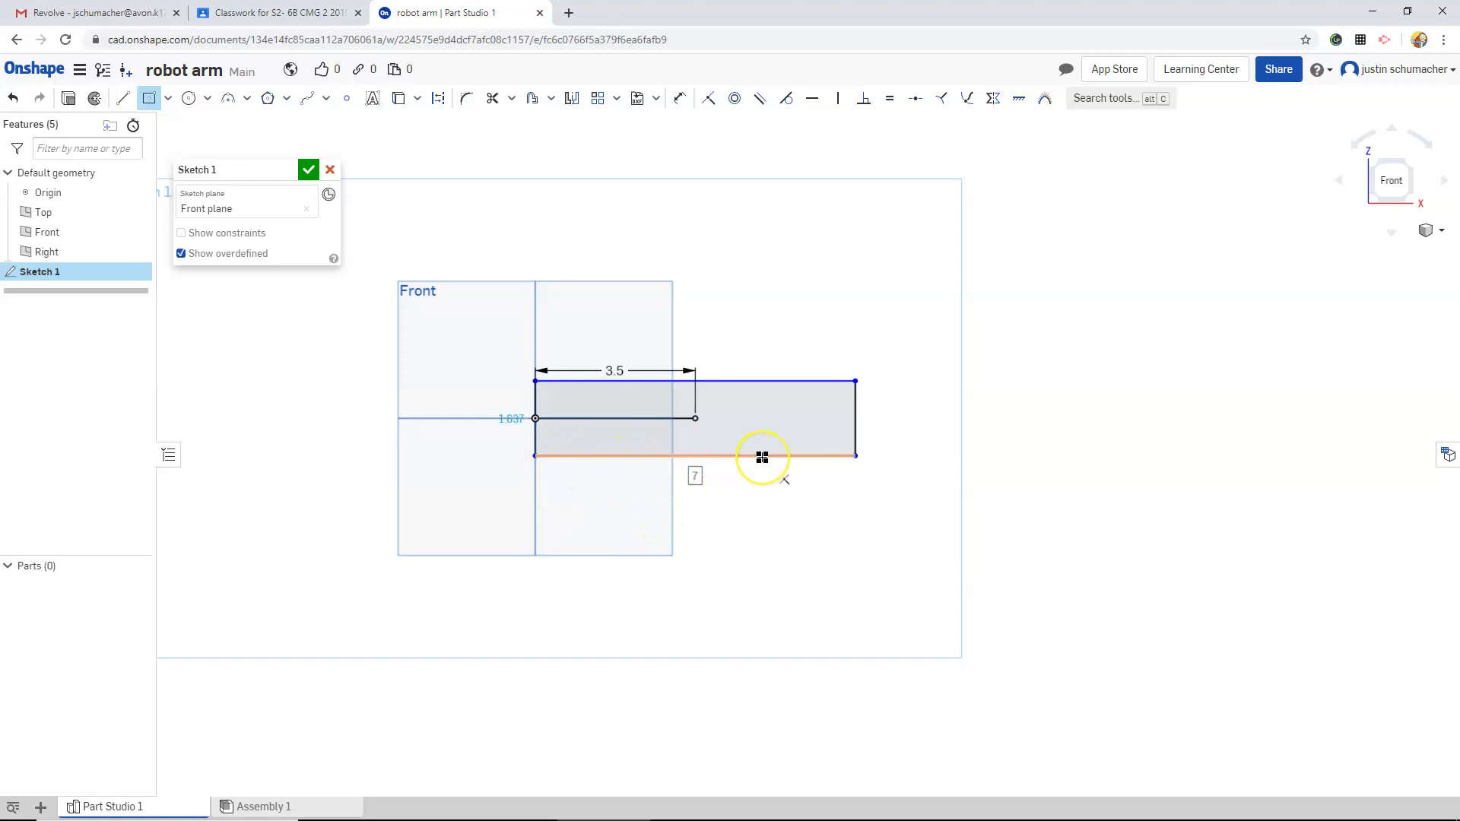
left_click(679, 98)
left_click(855, 420)
left_click(882, 424)
type("2")
key("Return")
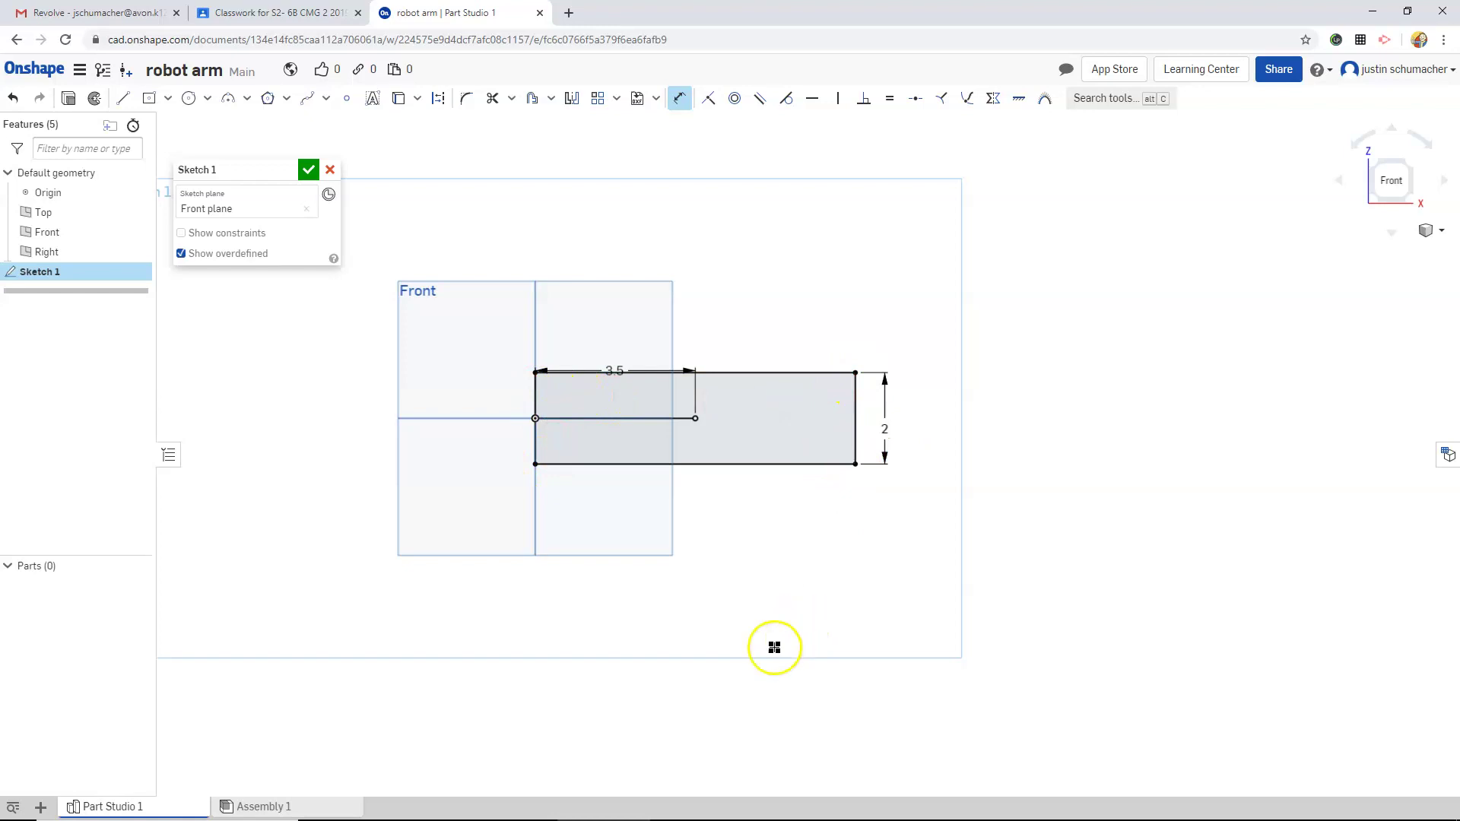
Finish Sketch 1 and extrude it into a solid, then view it isometrically
left_click(308, 169)
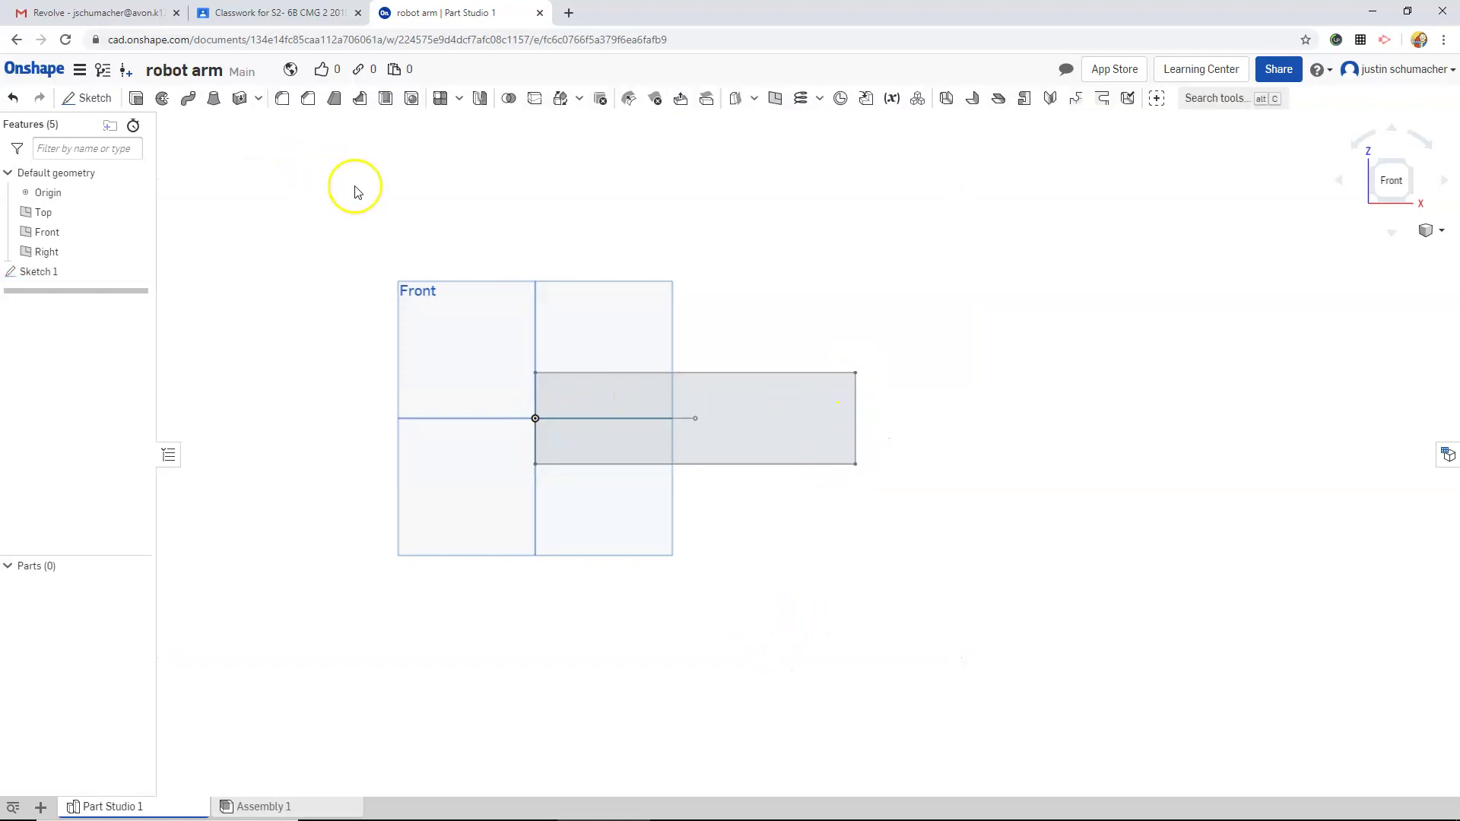
left_click(55, 271)
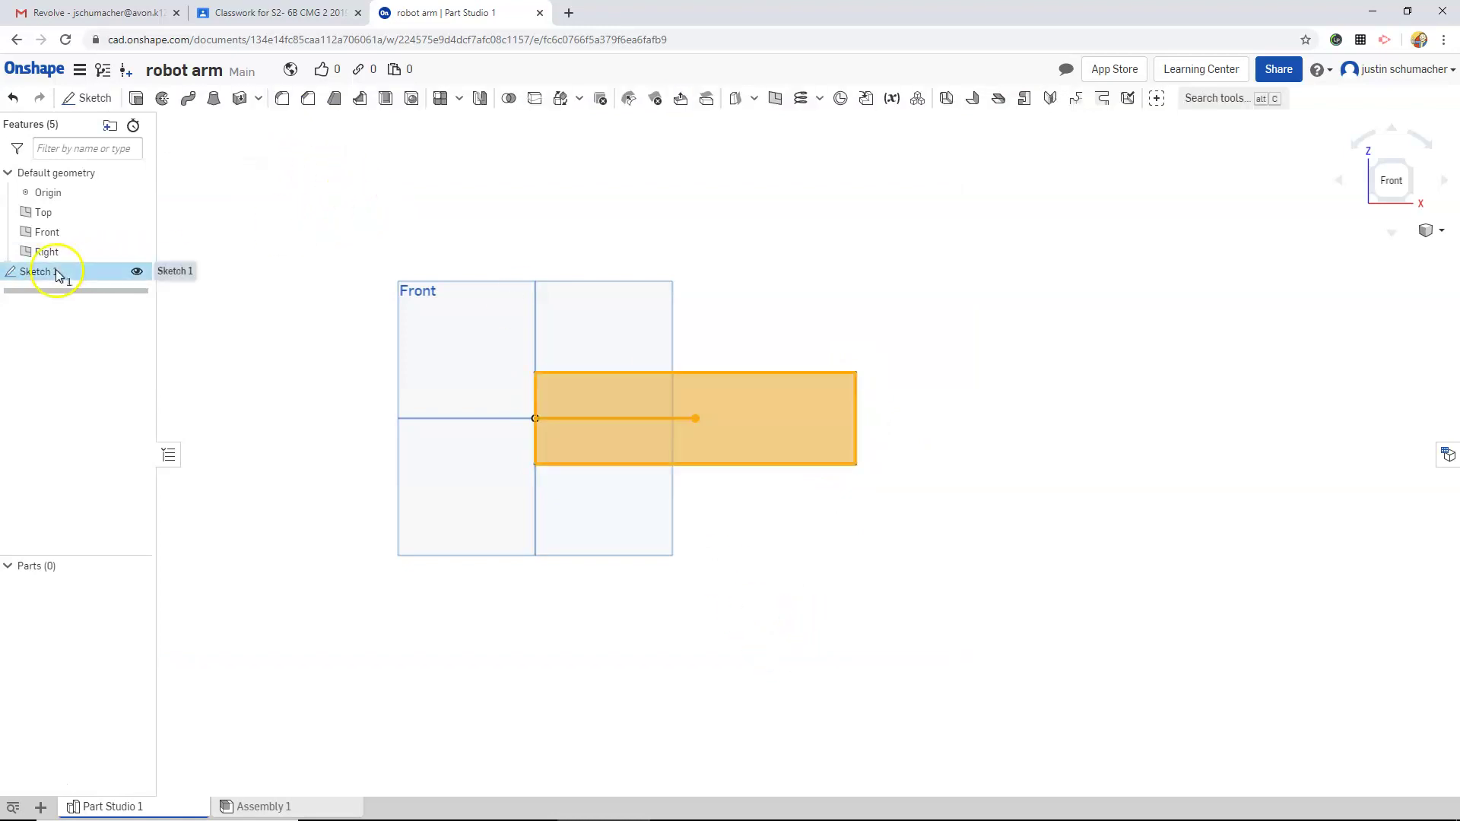
left_click(136, 98)
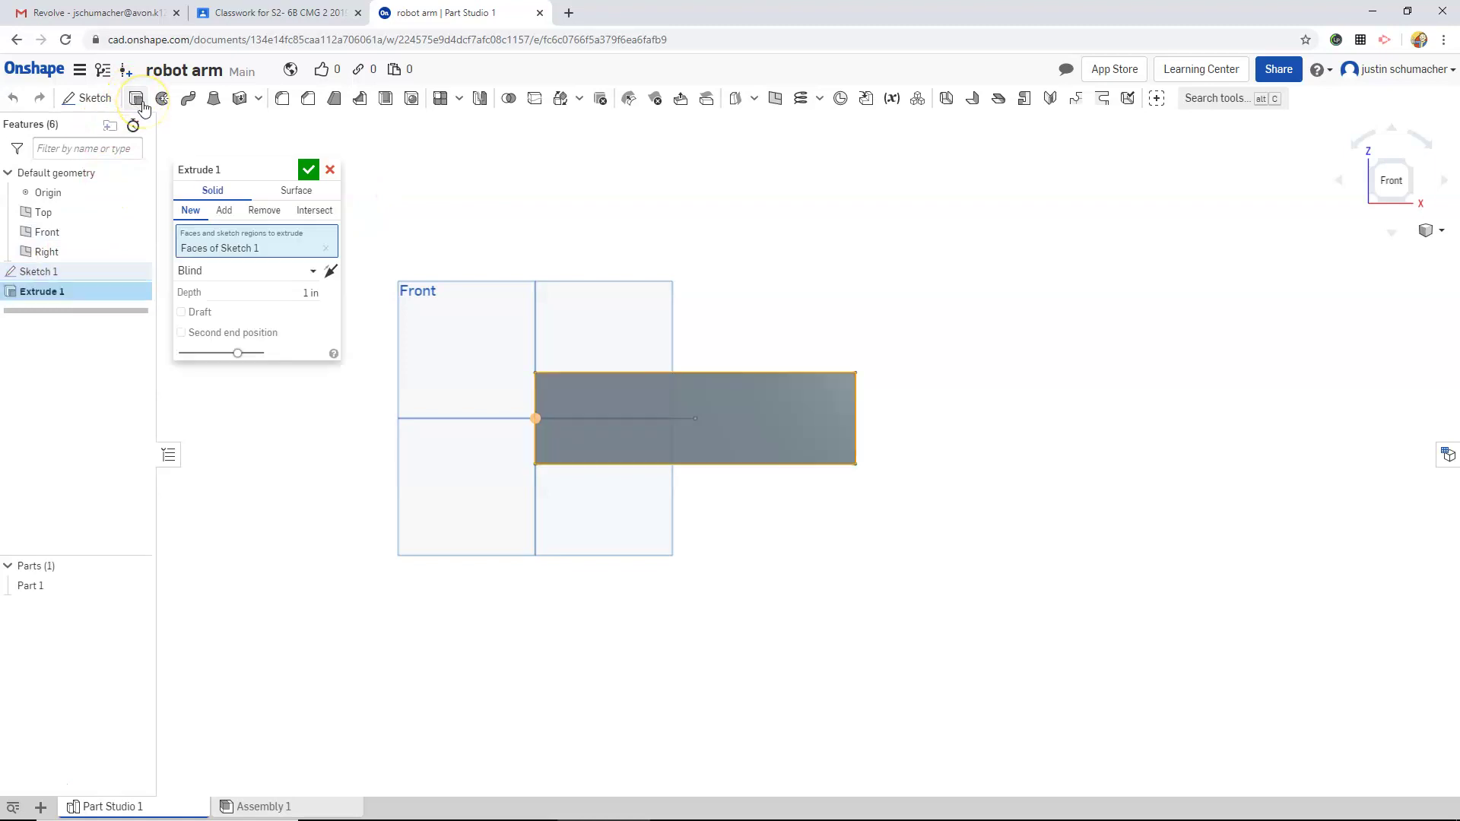
key("Return")
left_click(242, 185)
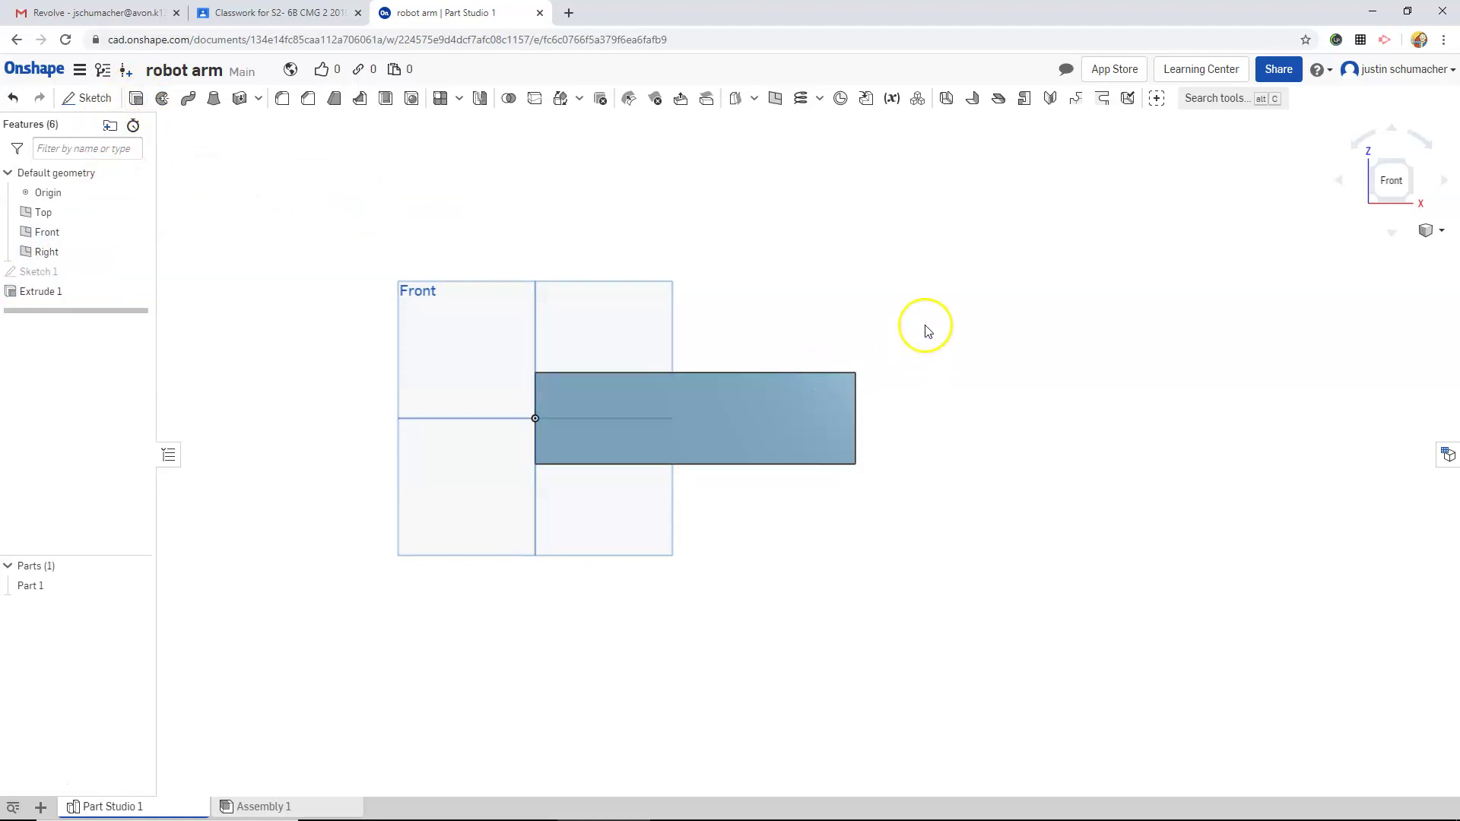
key("p")
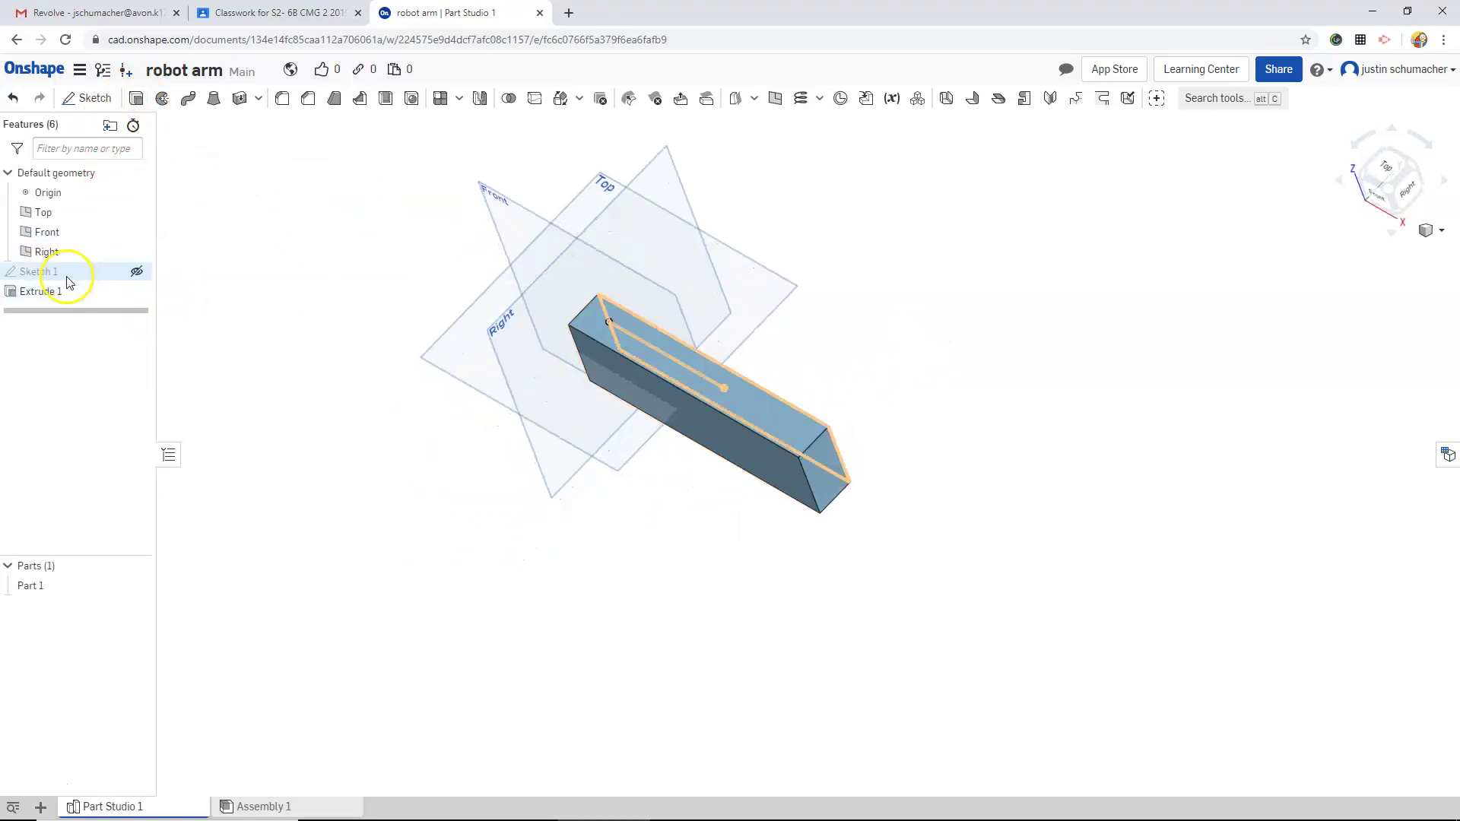
Edit Extrude 1 to set its depth to 2 in
right_click(46, 292)
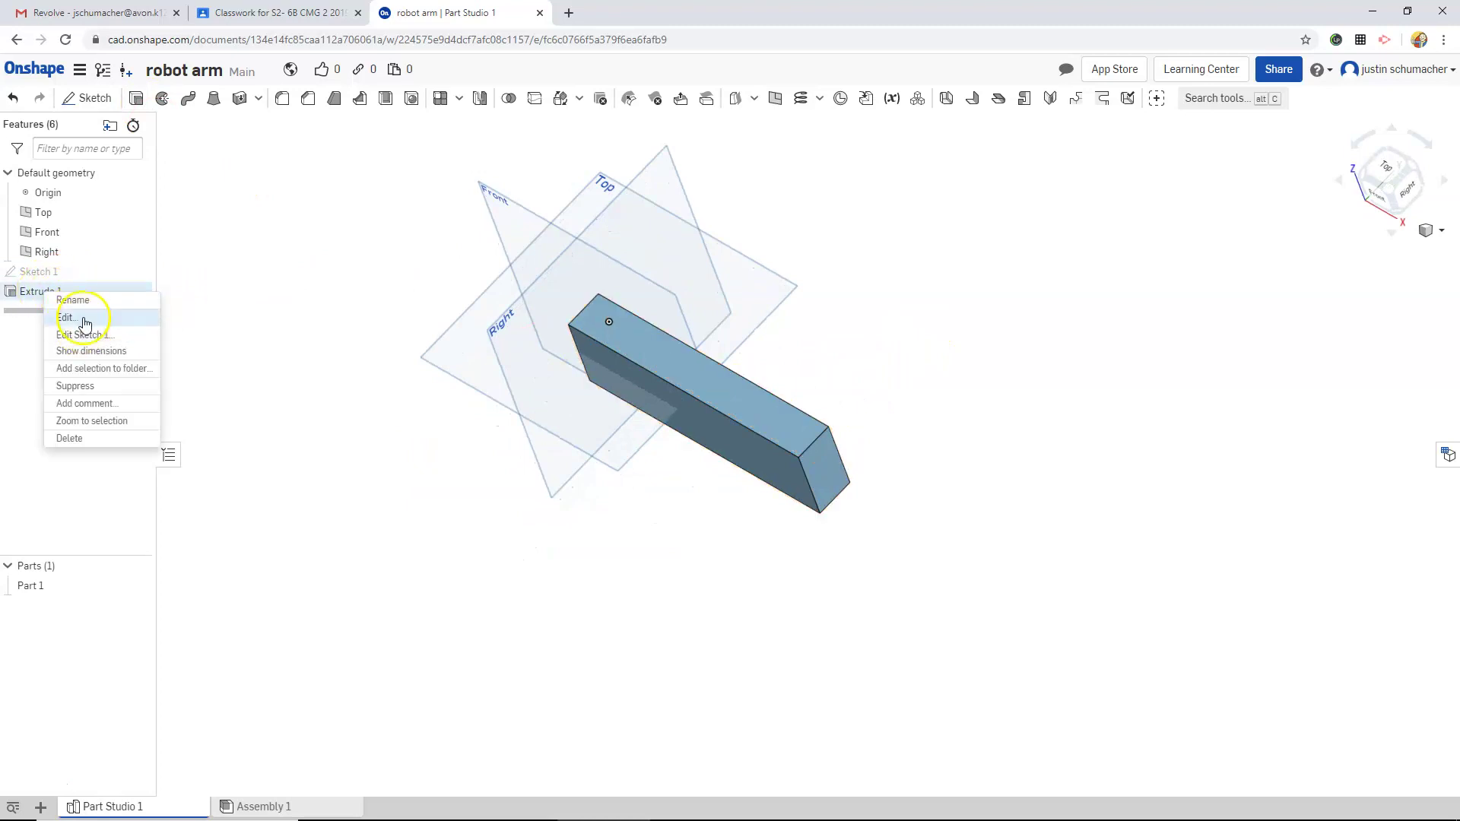
left_click(65, 317)
left_click_drag(296, 292, 337, 295)
type("2")
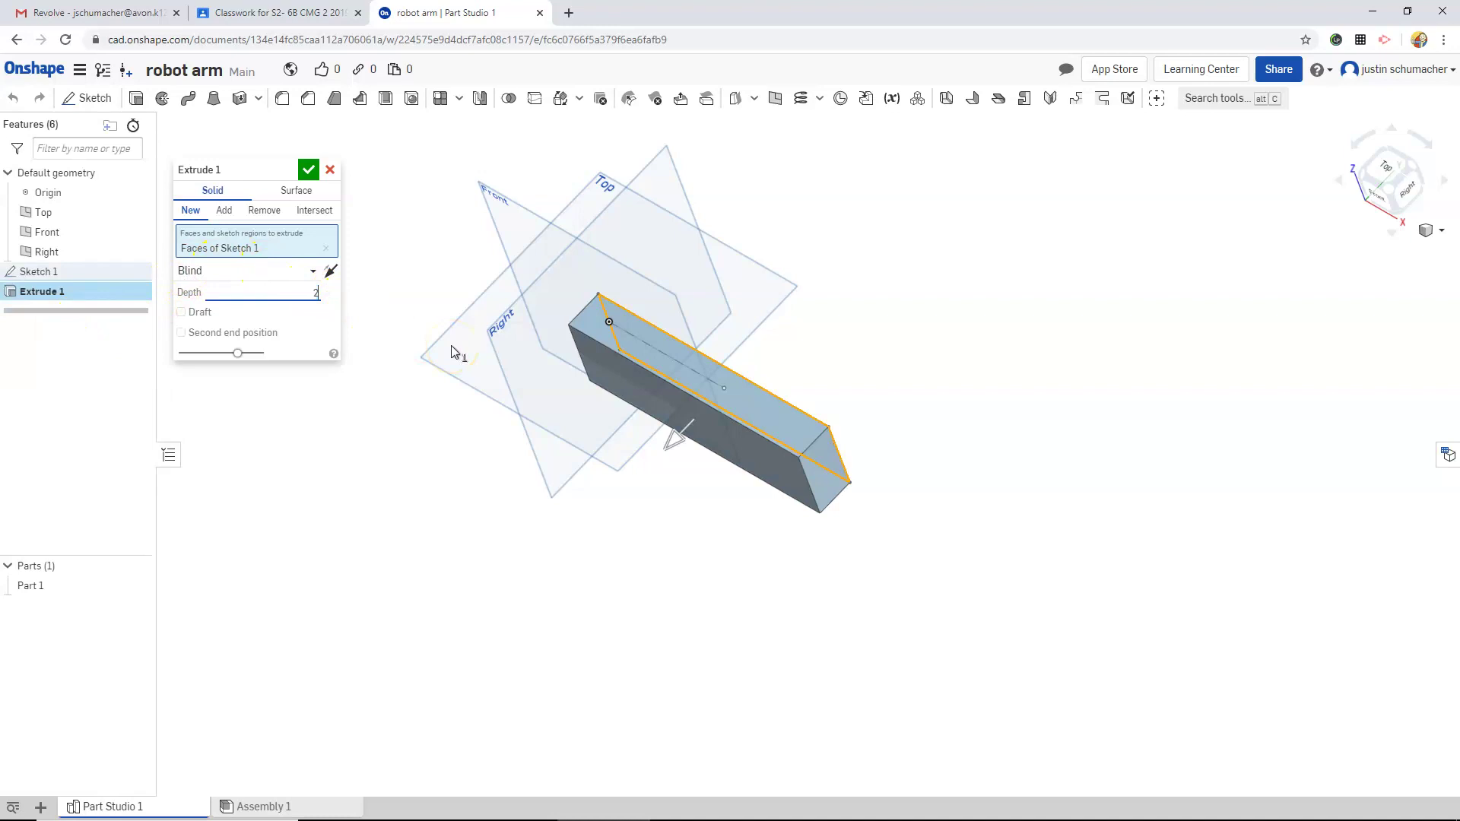
left_click(502, 409)
left_click(308, 169)
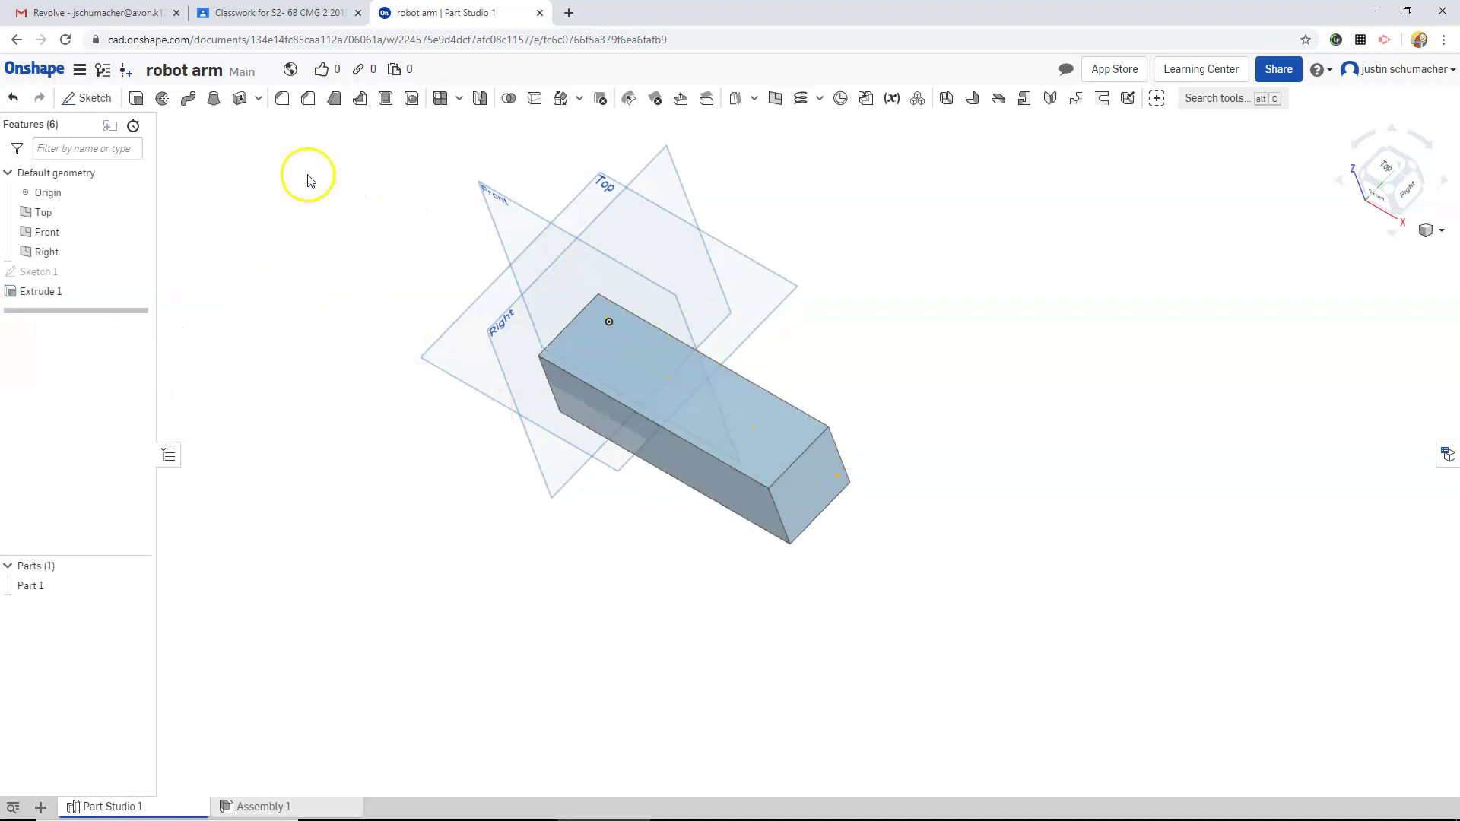
right_click_drag(324, 266, 621, 403)
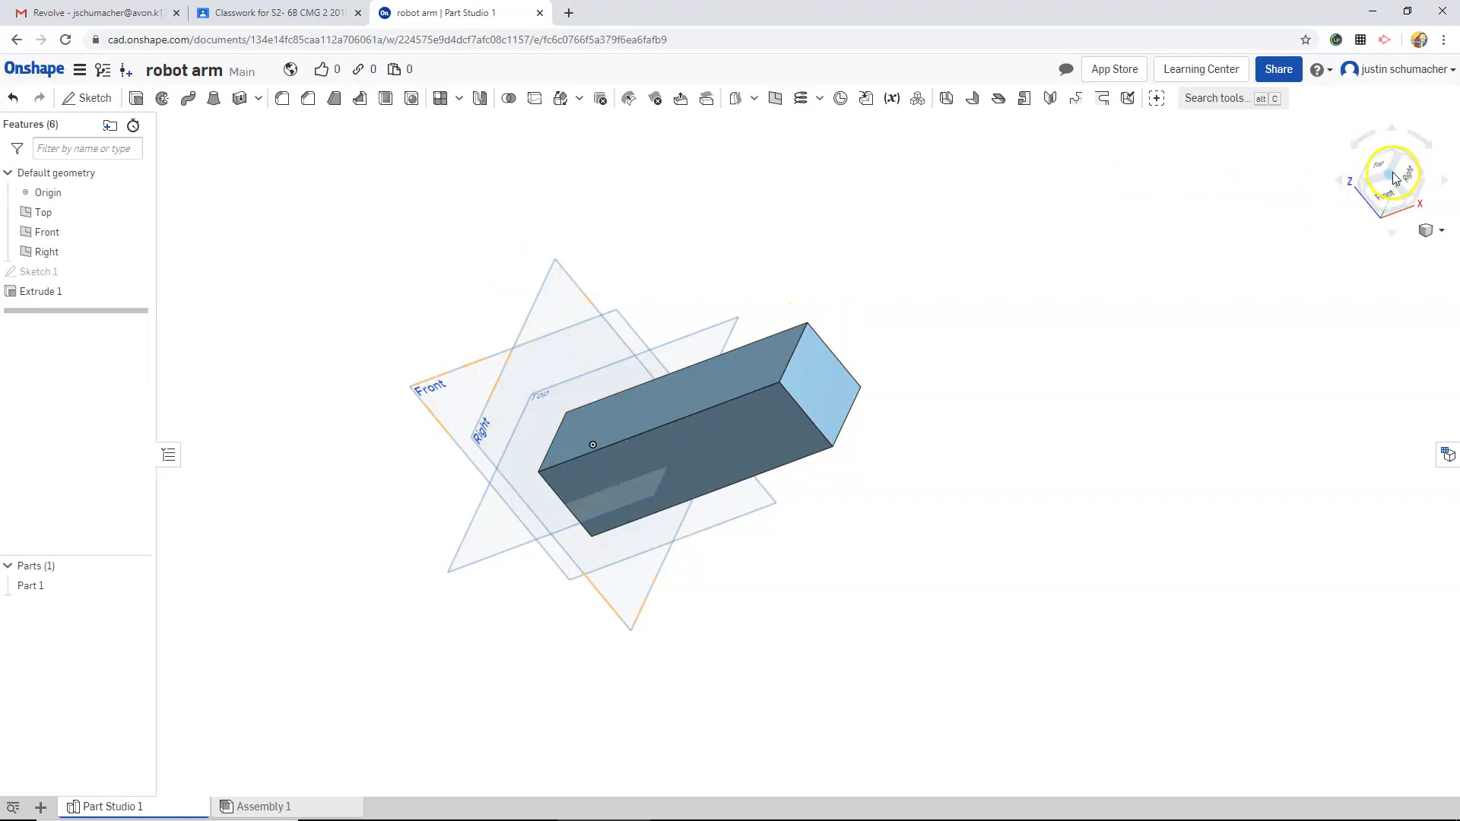
Start Sketch 2 on the square bar's end face
left_click(1386, 202)
scroll(1108, 548, "down", 5)
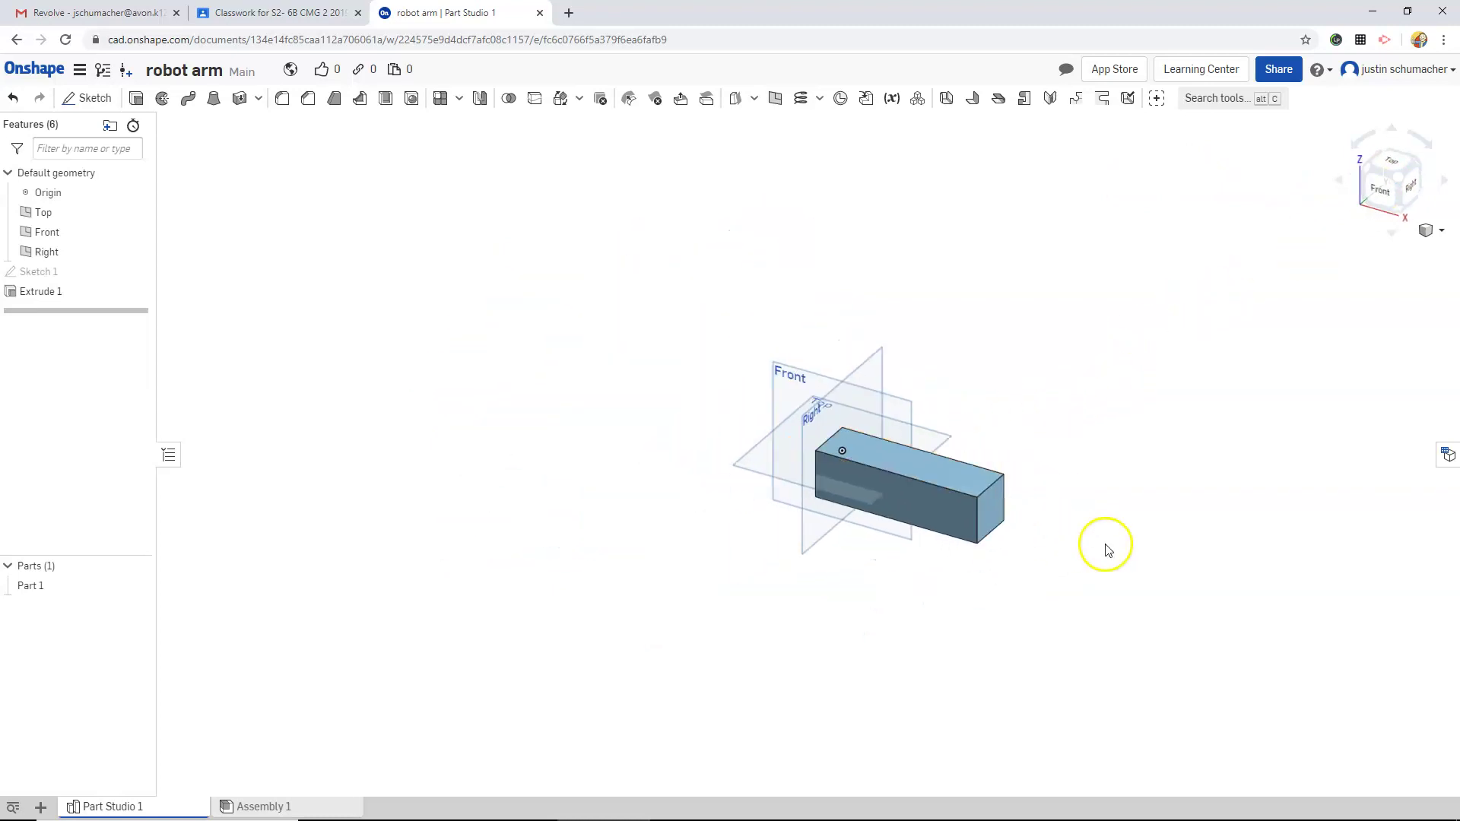
scroll(1049, 515, "up", 6)
left_click(760, 435)
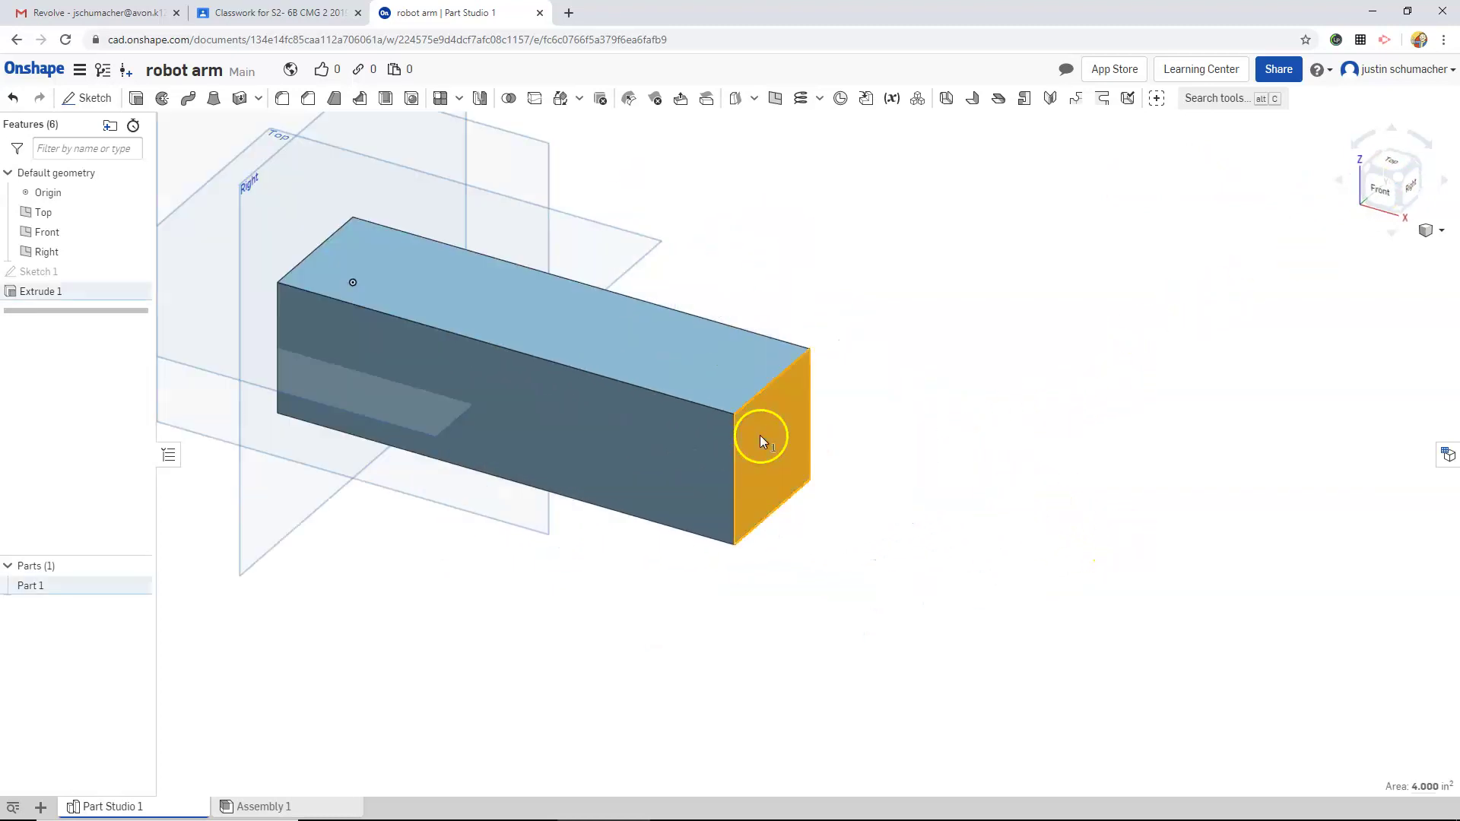
left_click(81, 106)
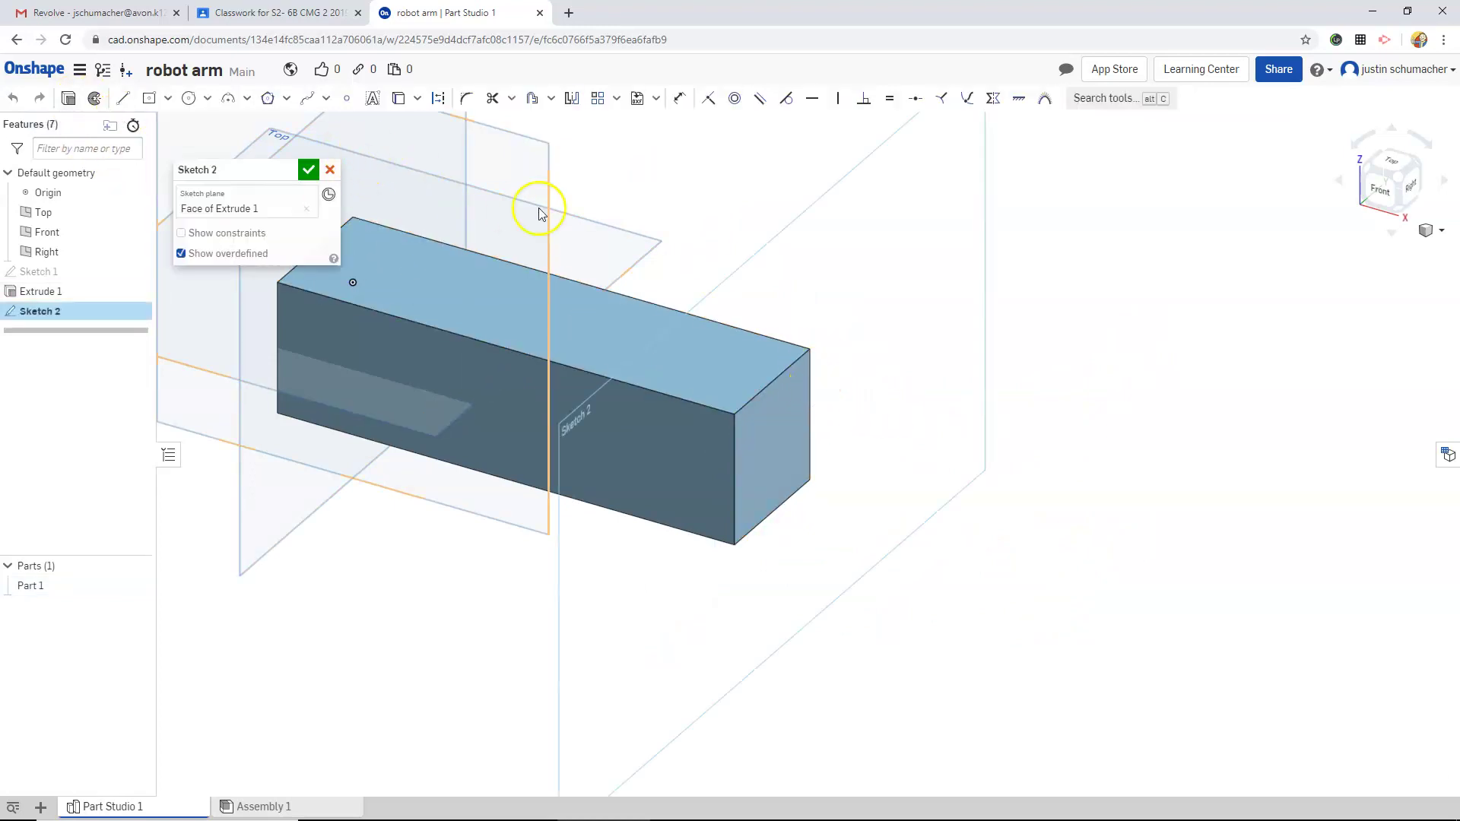
mouse_move(769, 303)
right_mouse_down()
mouse_move(845, 413)
mouse_move(875, 428)
right_mouse_up()
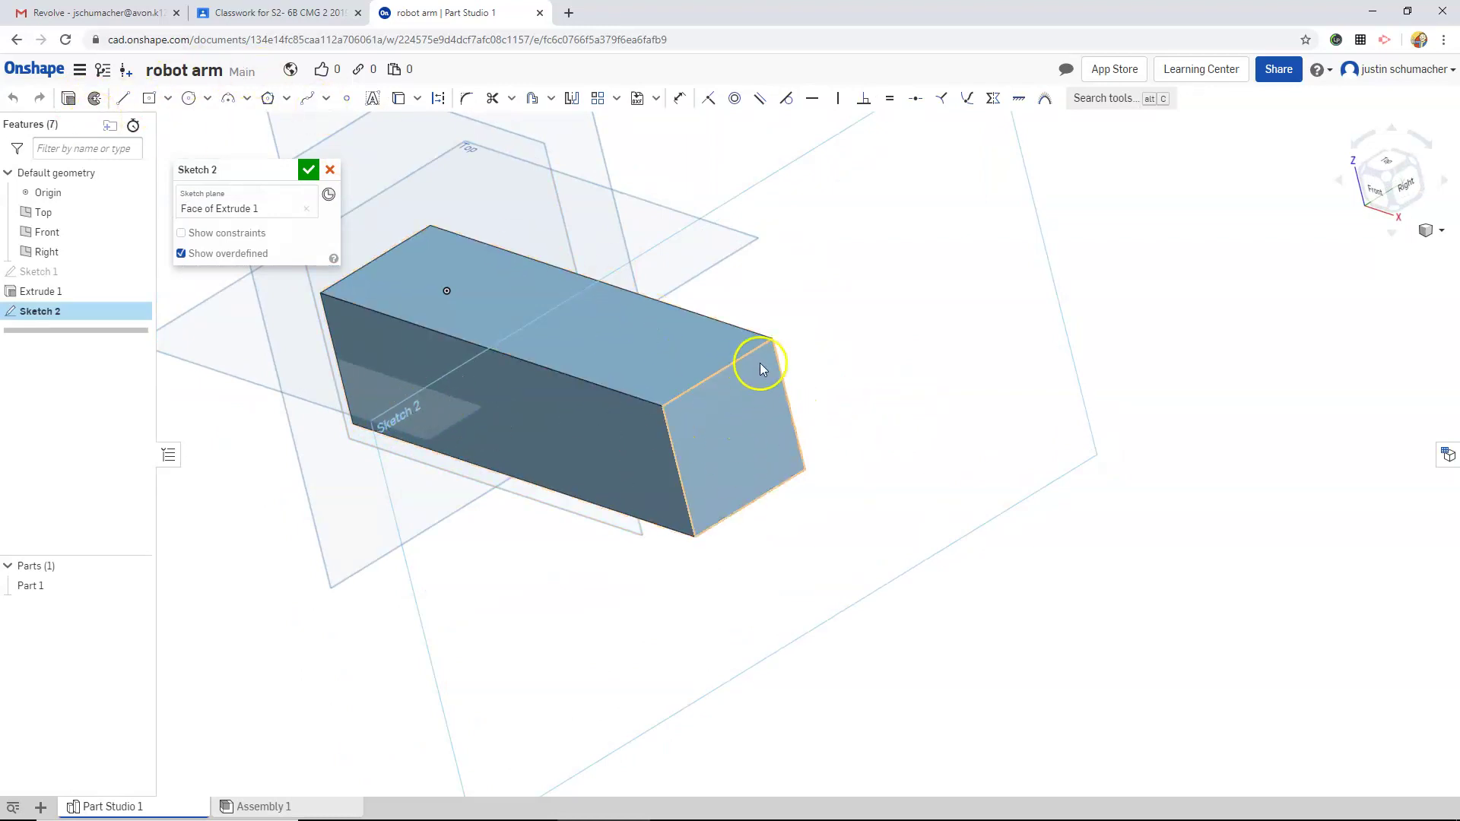
Draw two corner-to-corner diagonals across the end face
left_click(124, 99)
left_click(773, 339)
left_click(694, 535)
left_click(663, 407)
left_click(806, 470)
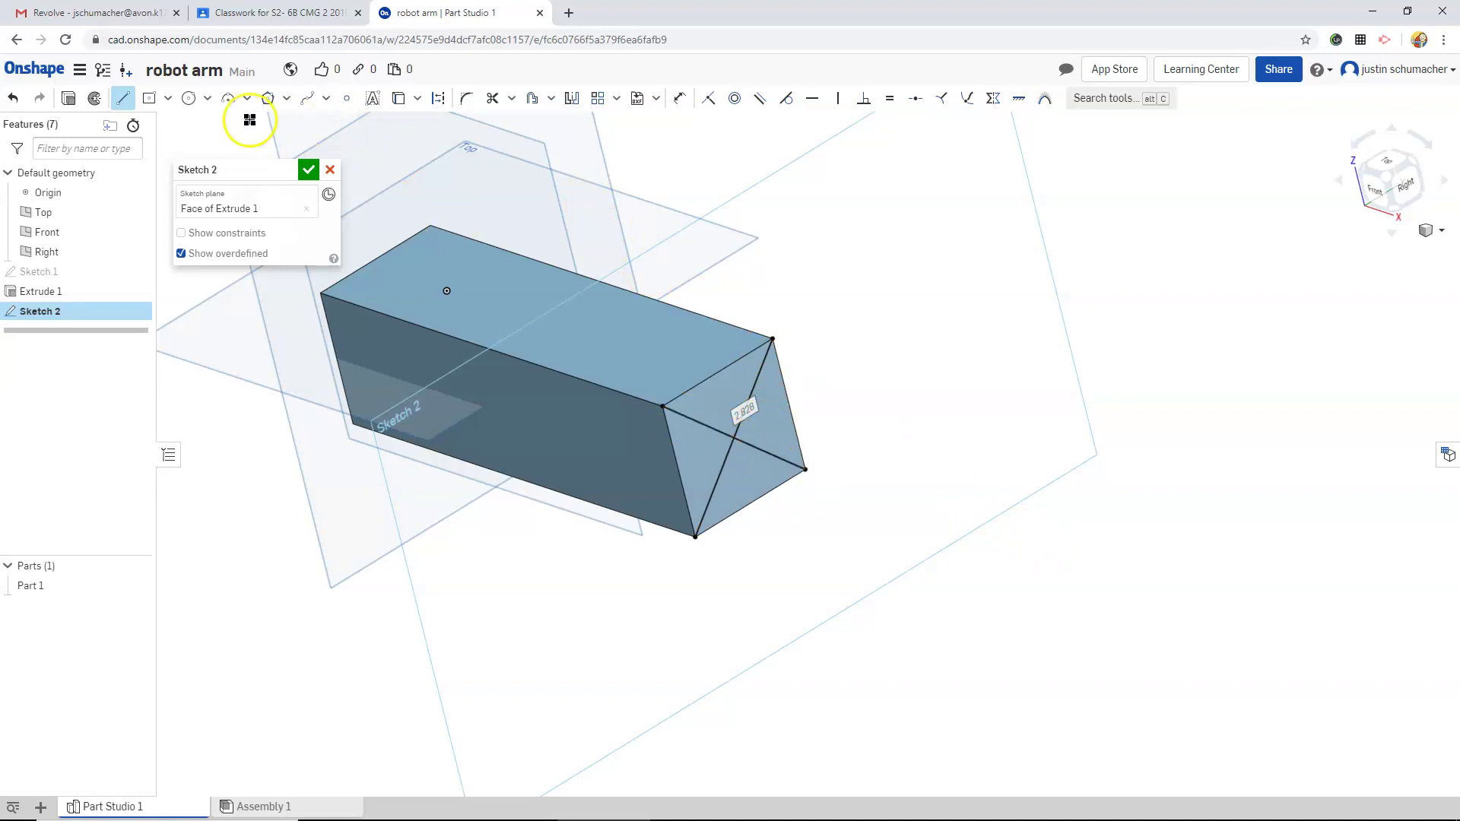
Draw a circle at the diagonals' intersection, dimension it to 1.25 diameter, and finish Sketch 2
left_click(190, 99)
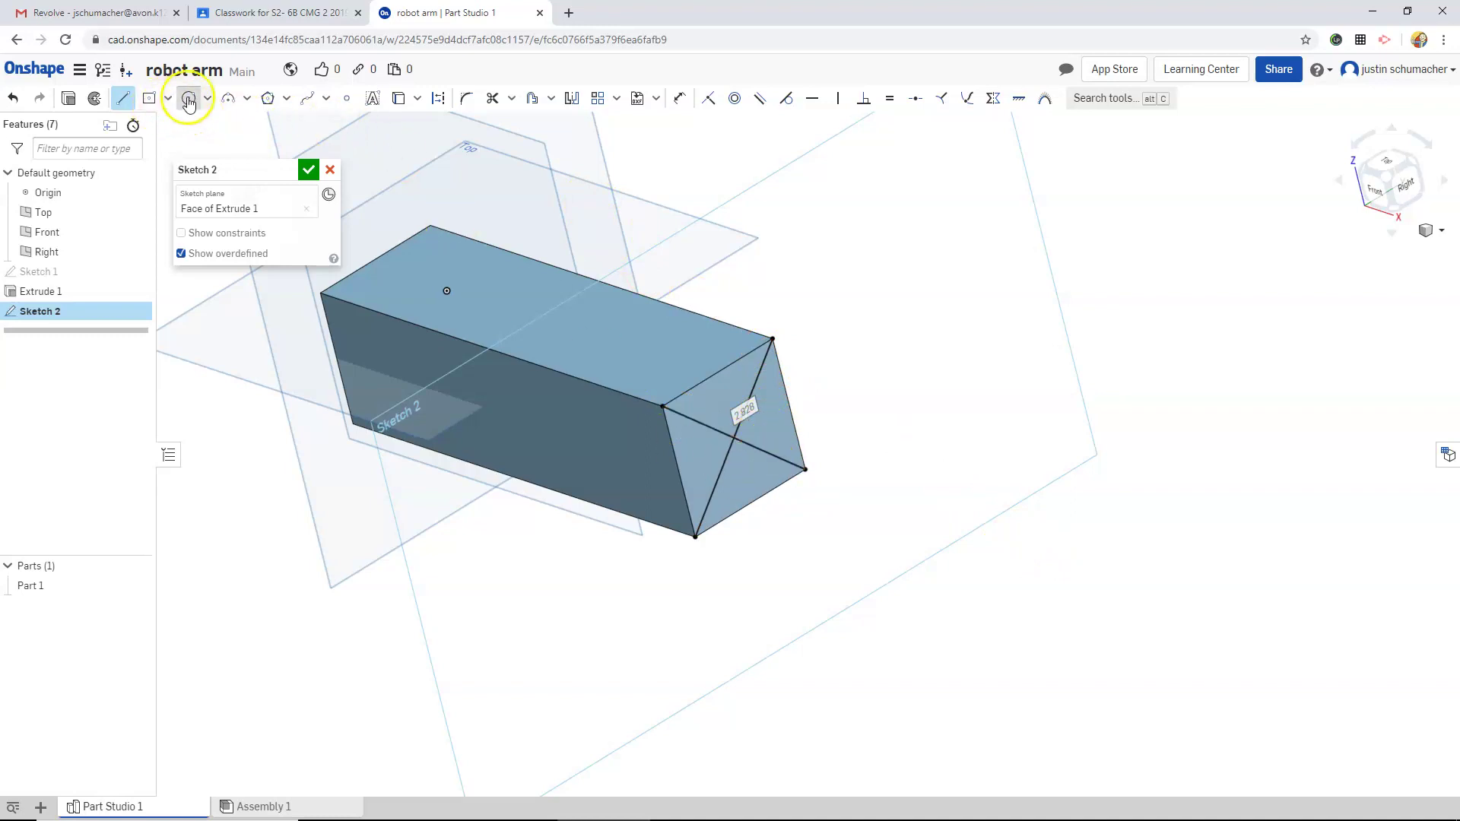
left_click(733, 438)
left_click(746, 476)
left_click(679, 98)
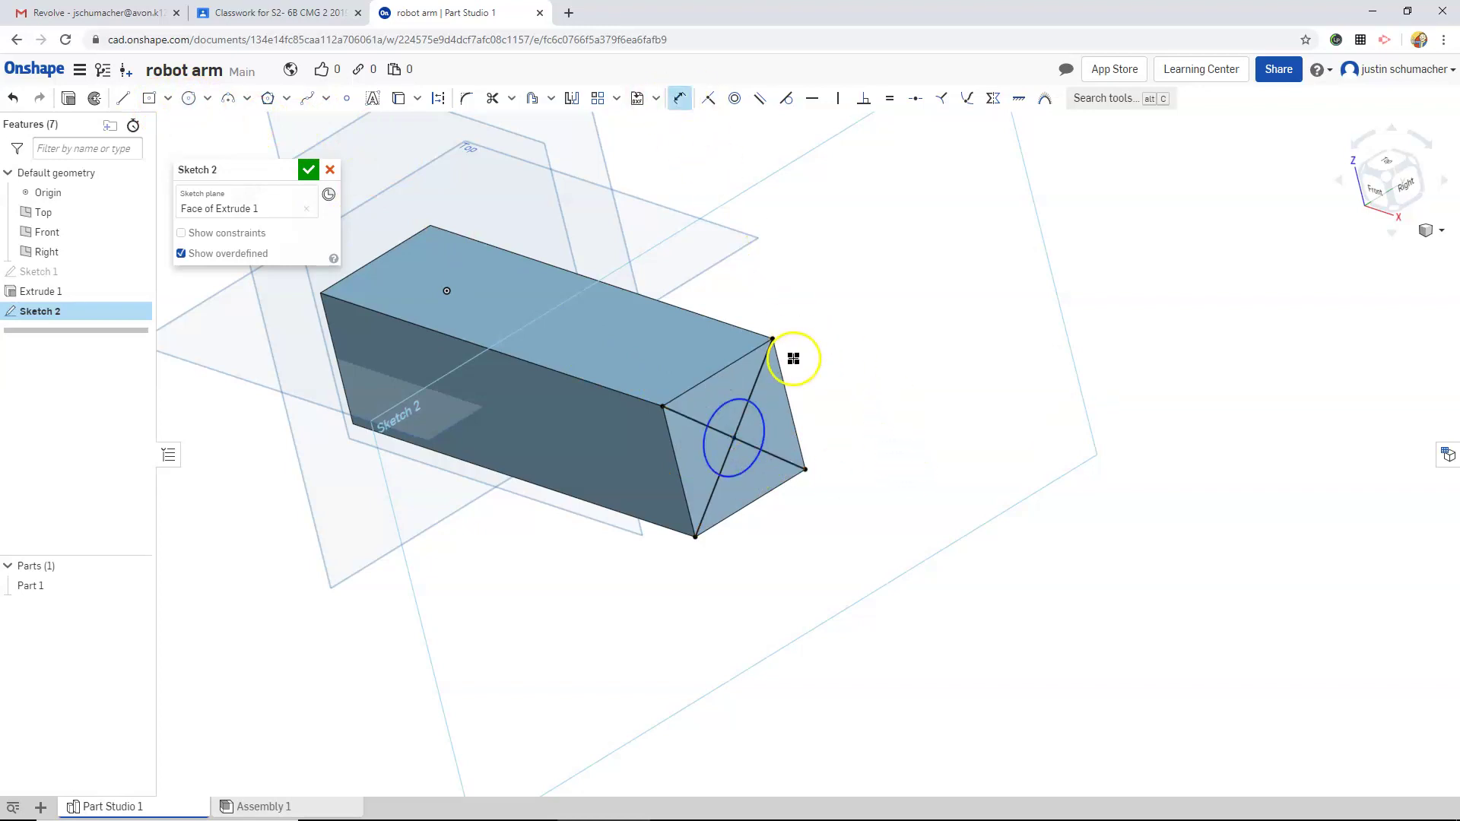
left_click(760, 424)
left_click(821, 329)
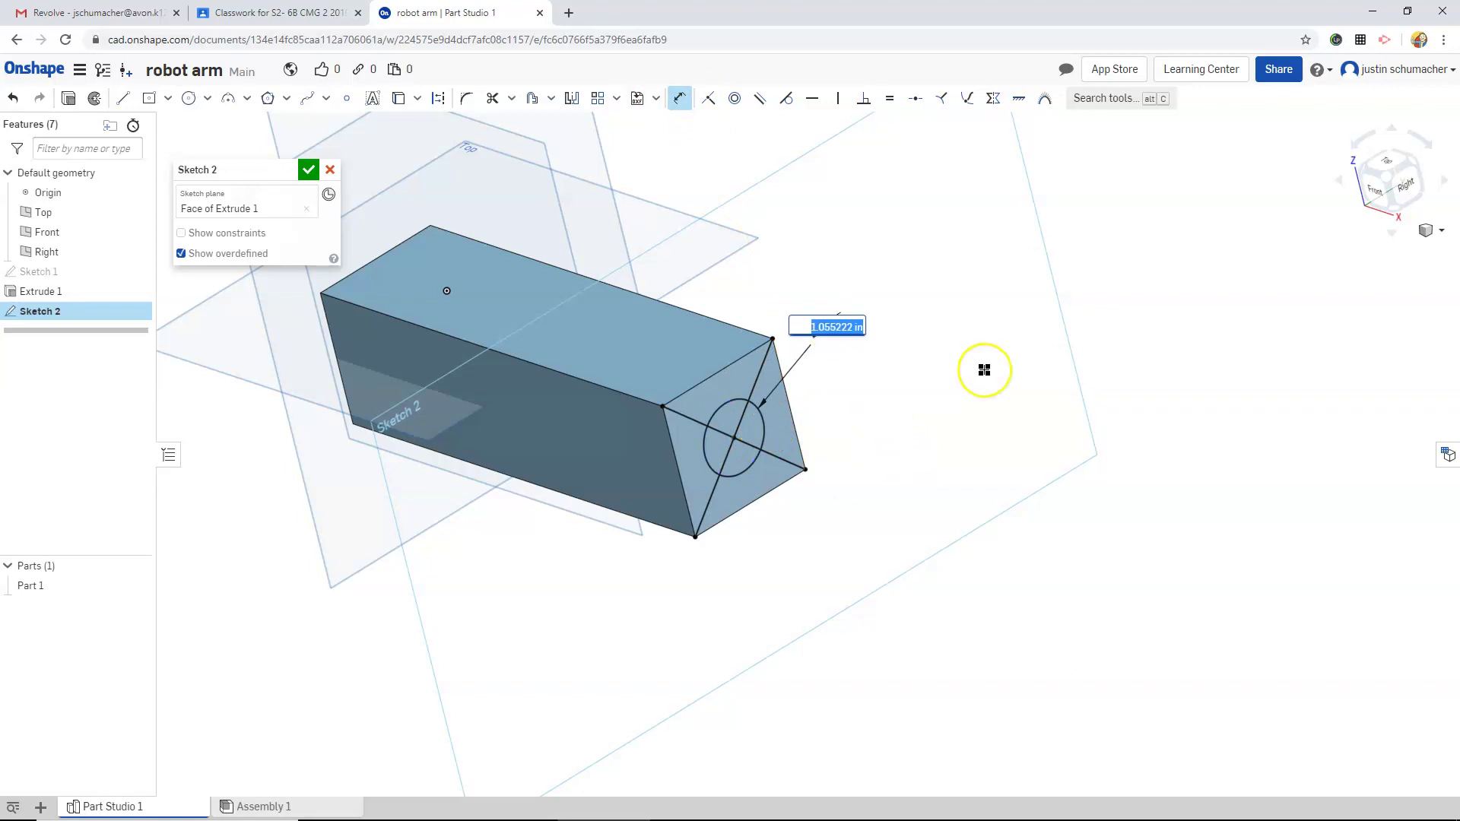
key("Return")
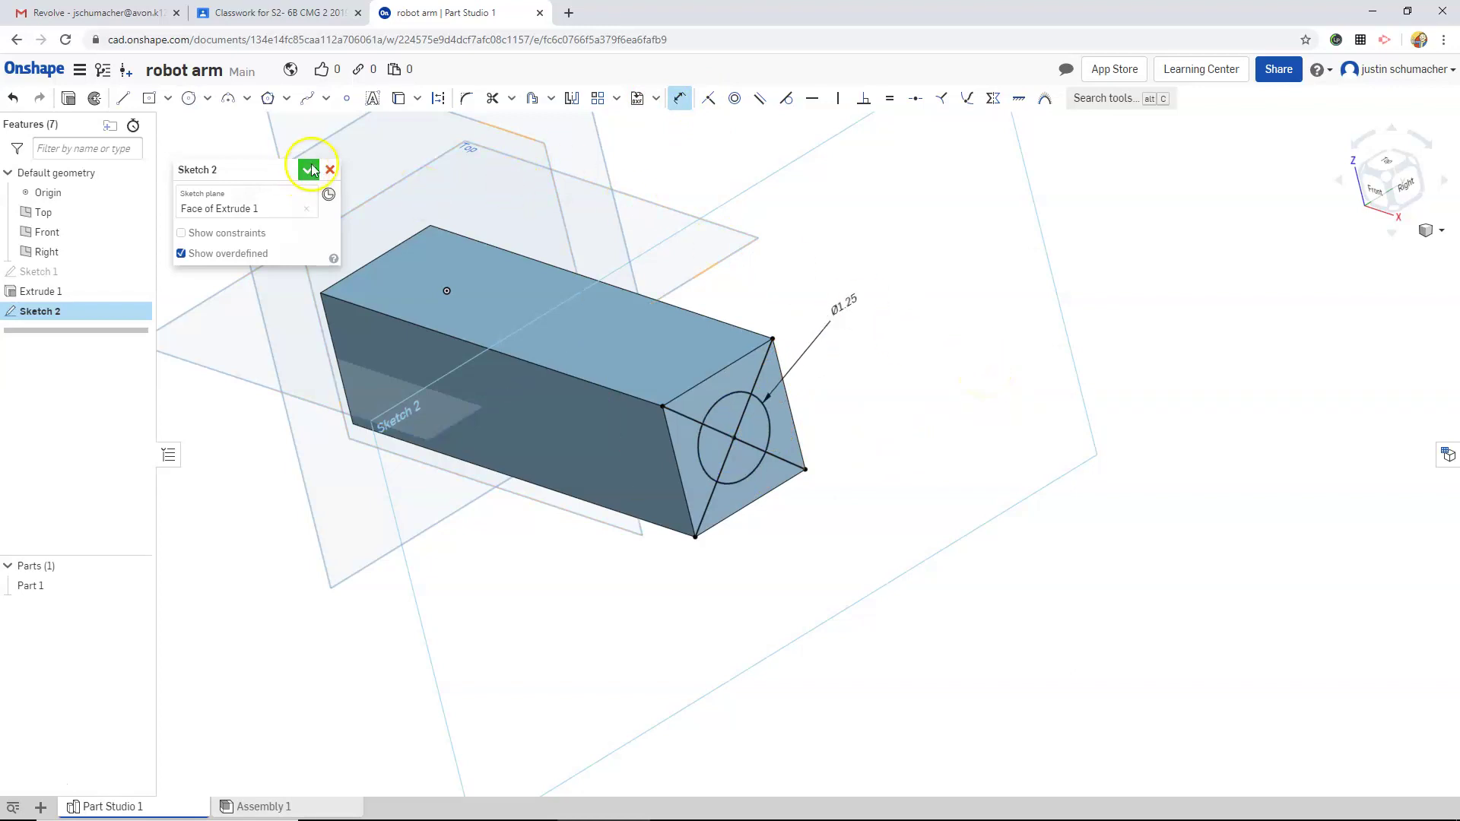
left_click(308, 170)
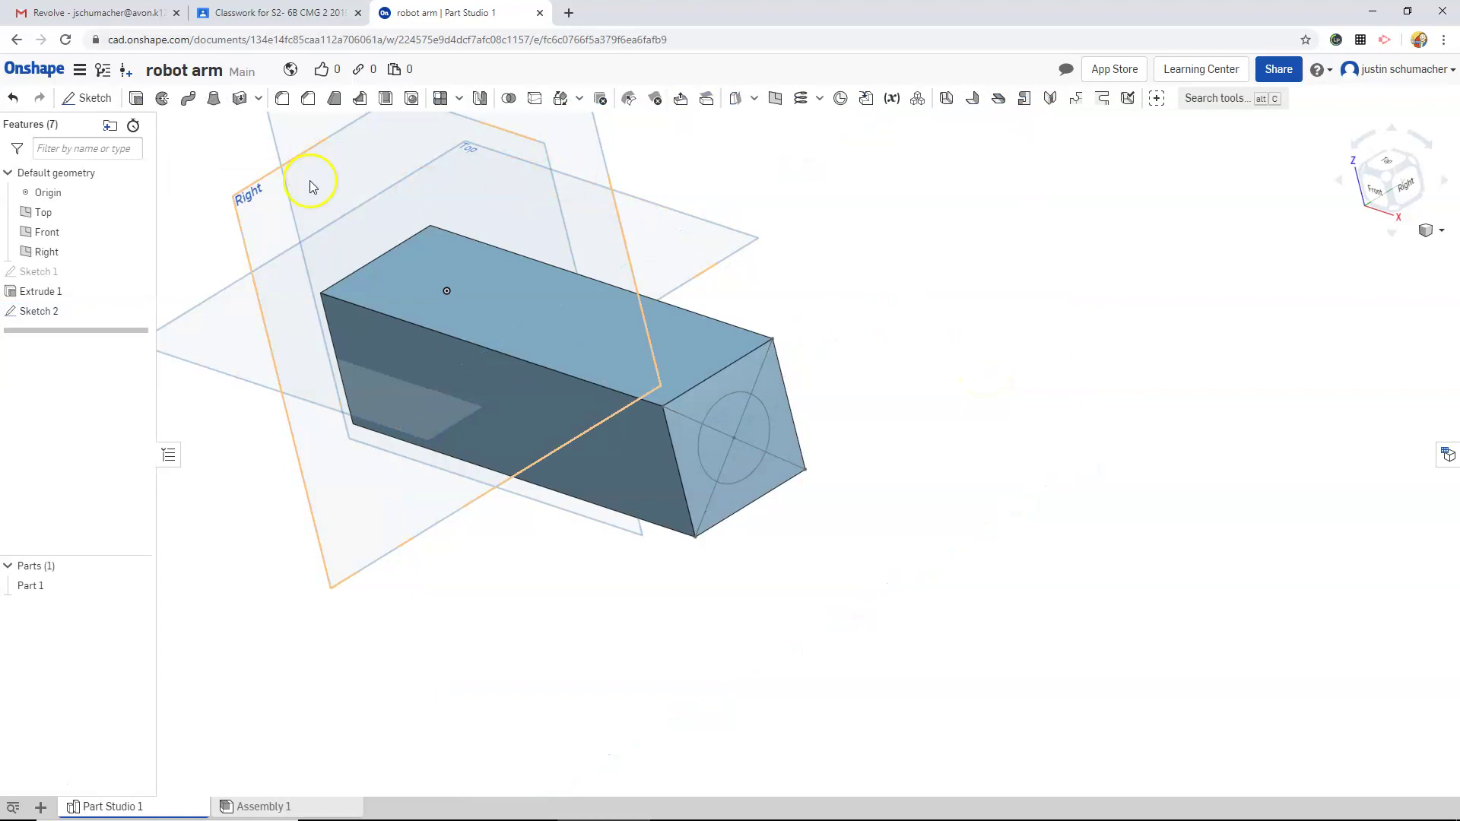
Extrude Sketch 2's circle 2 in, adding a cylindrical peg to Part 1
left_click(23, 311)
left_click(136, 99)
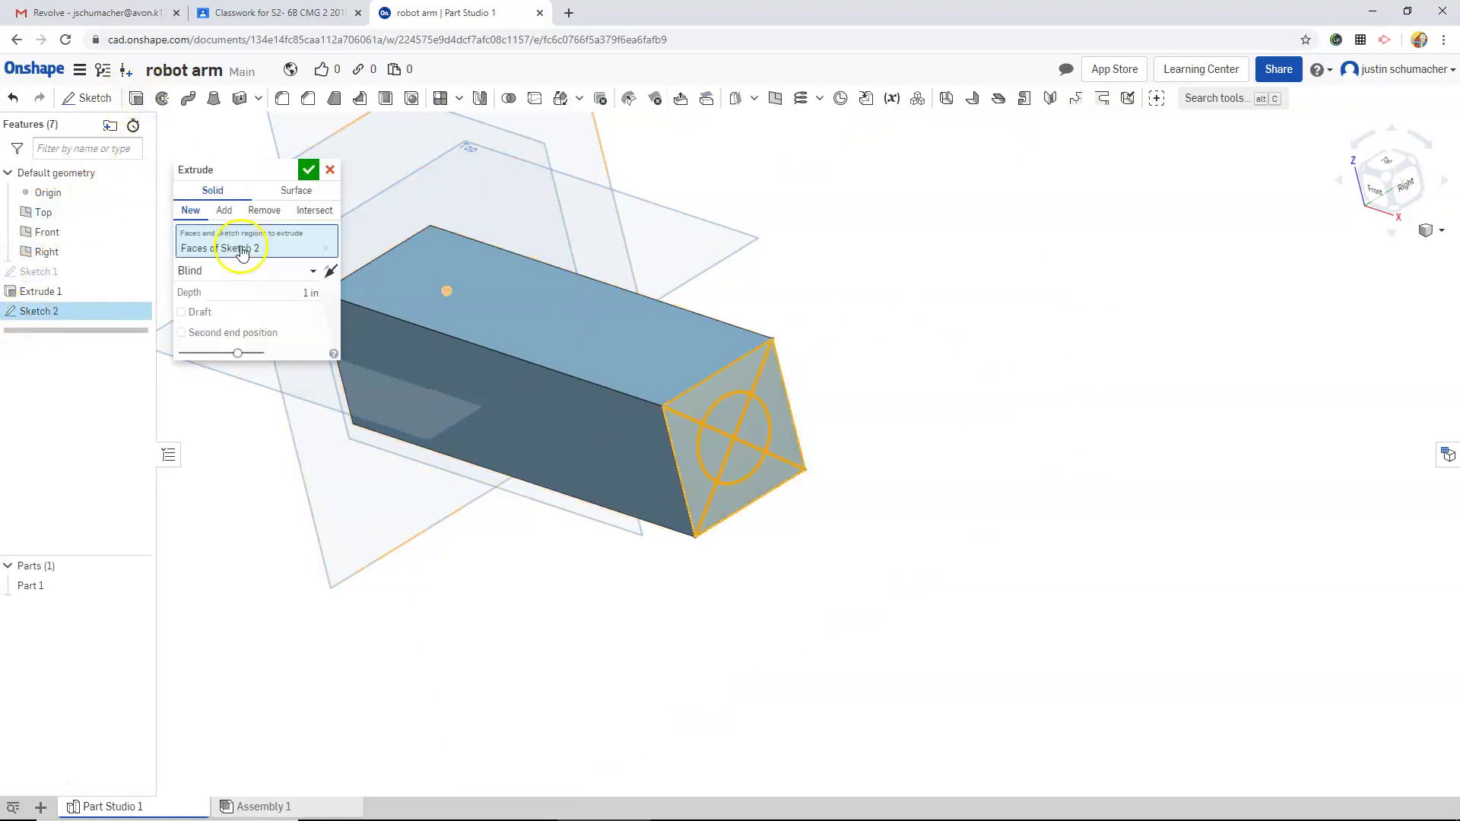
left_click(309, 292)
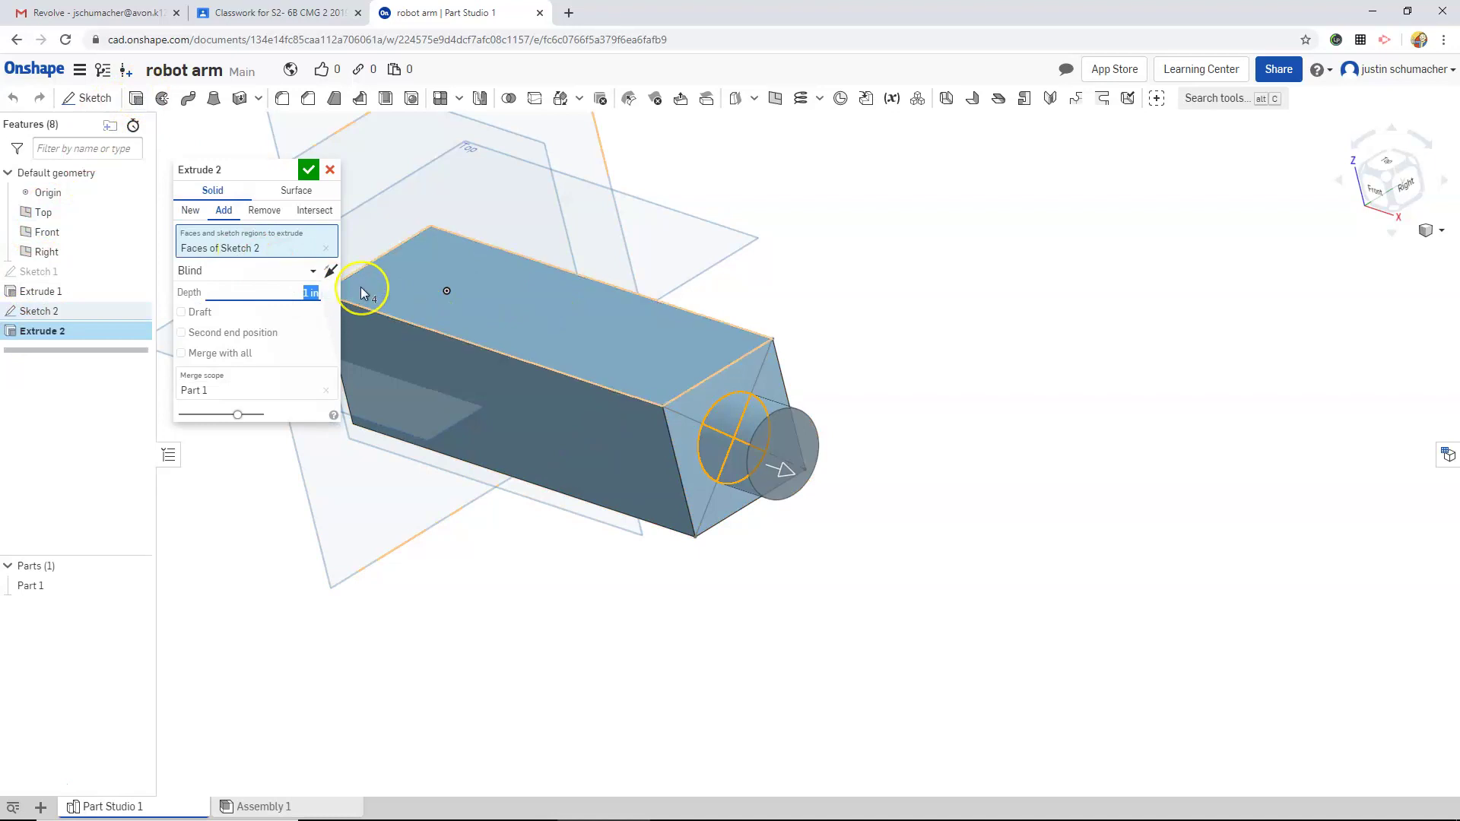
type("2")
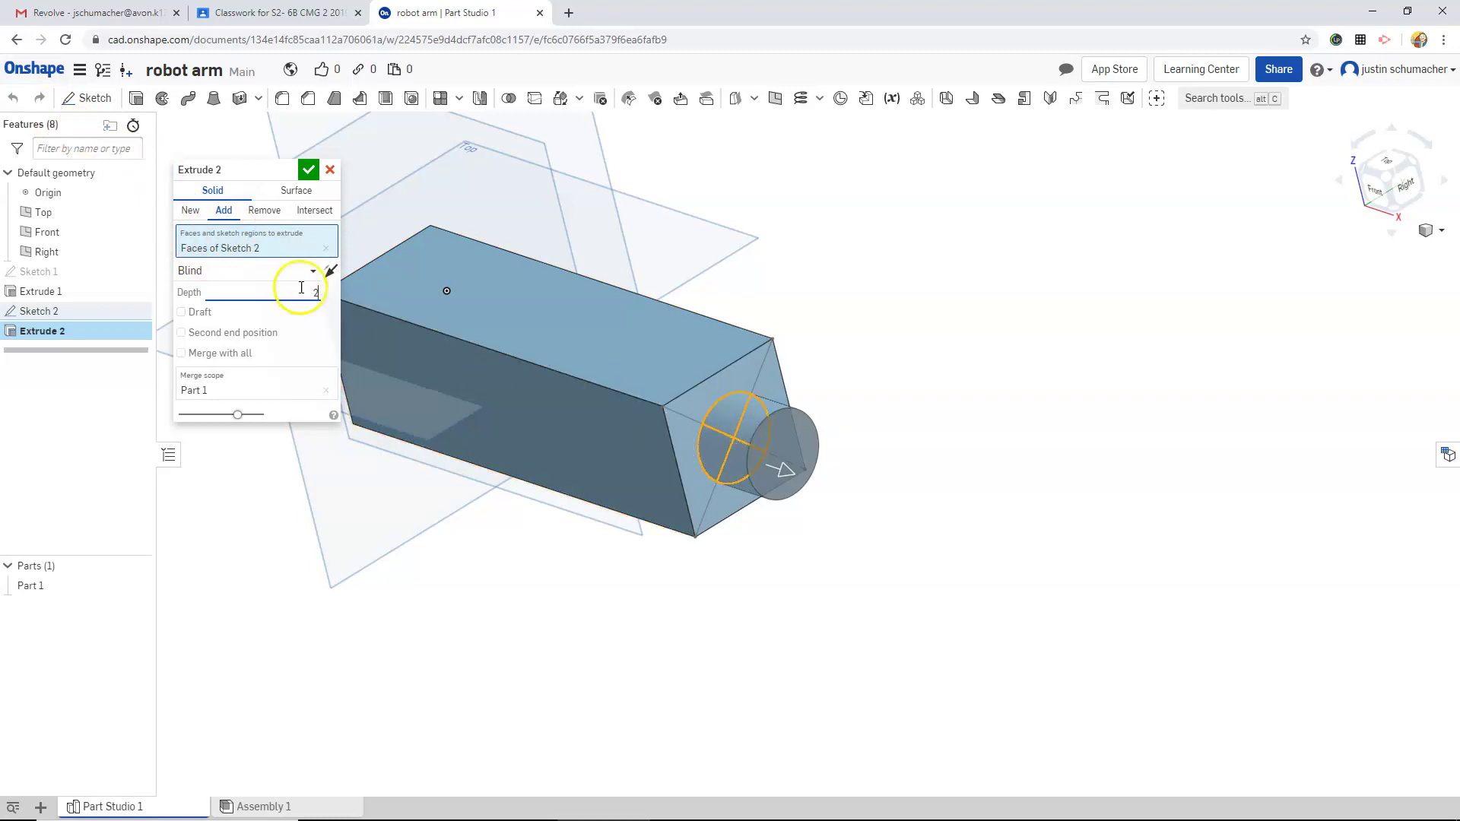
left_click(309, 170)
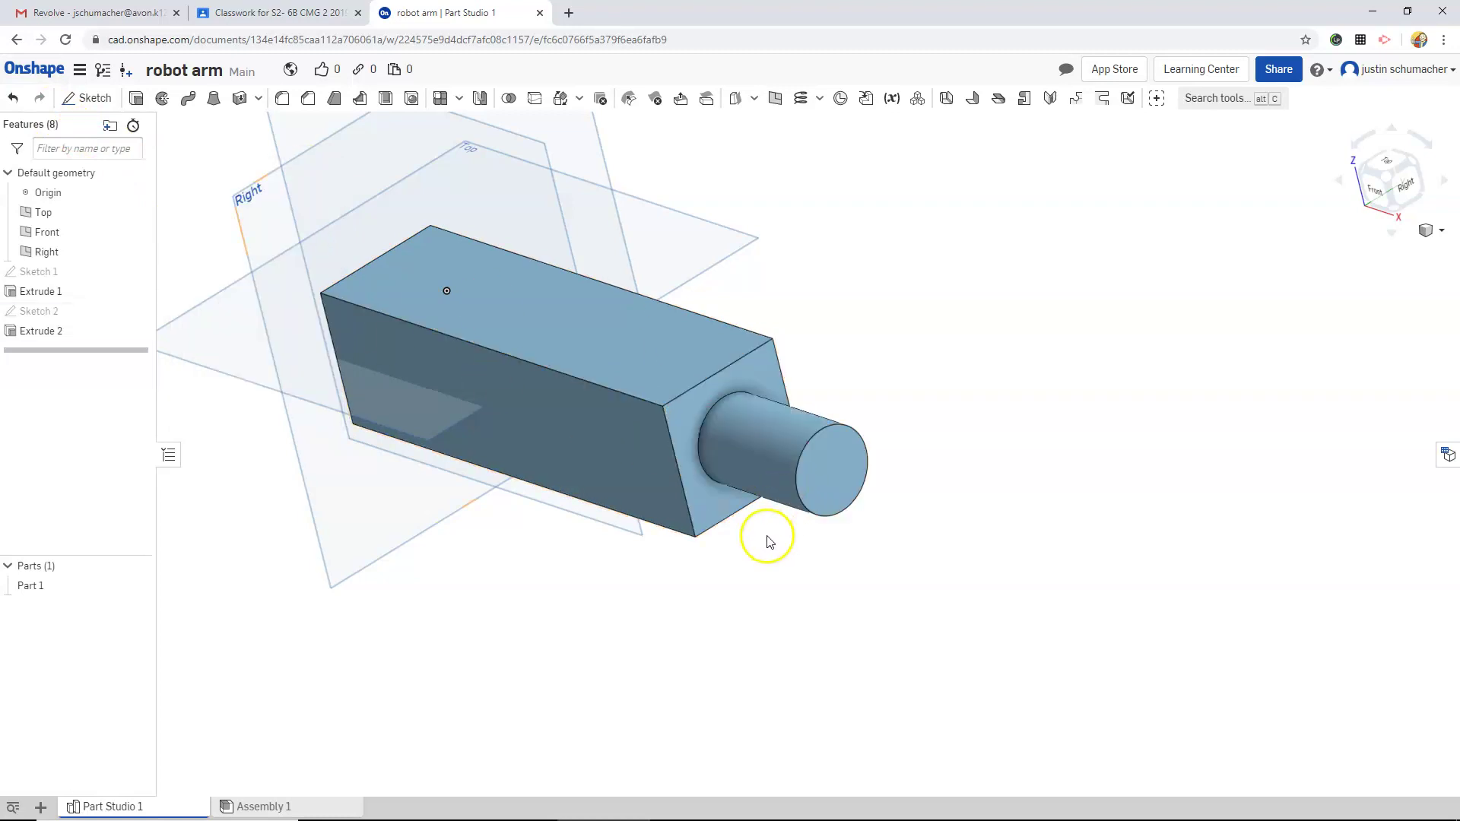
right_click_drag(655, 399, 571, 456)
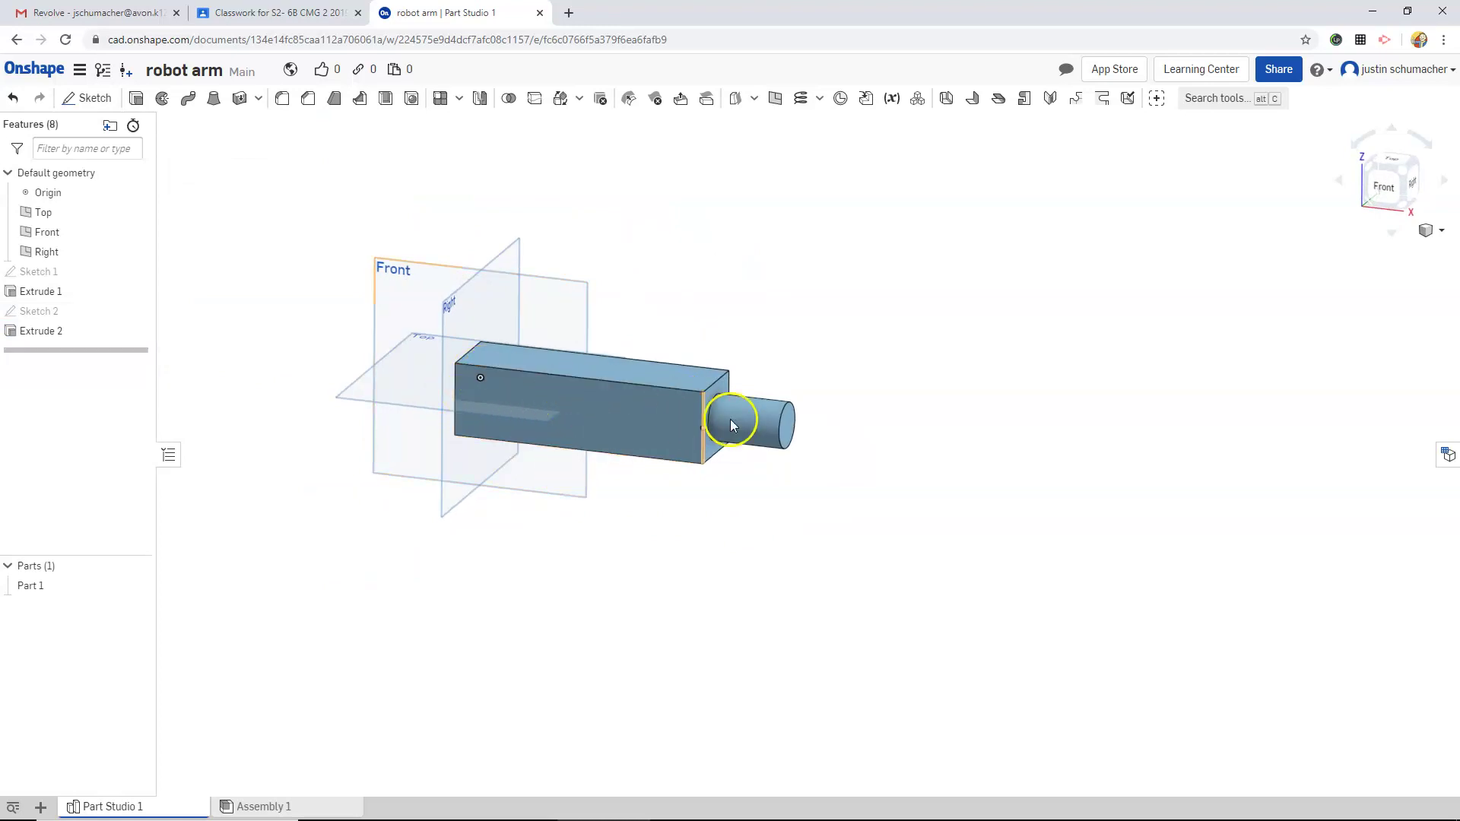
scroll(880, 441, "up", 1)
scroll(875, 444, "up", 2)
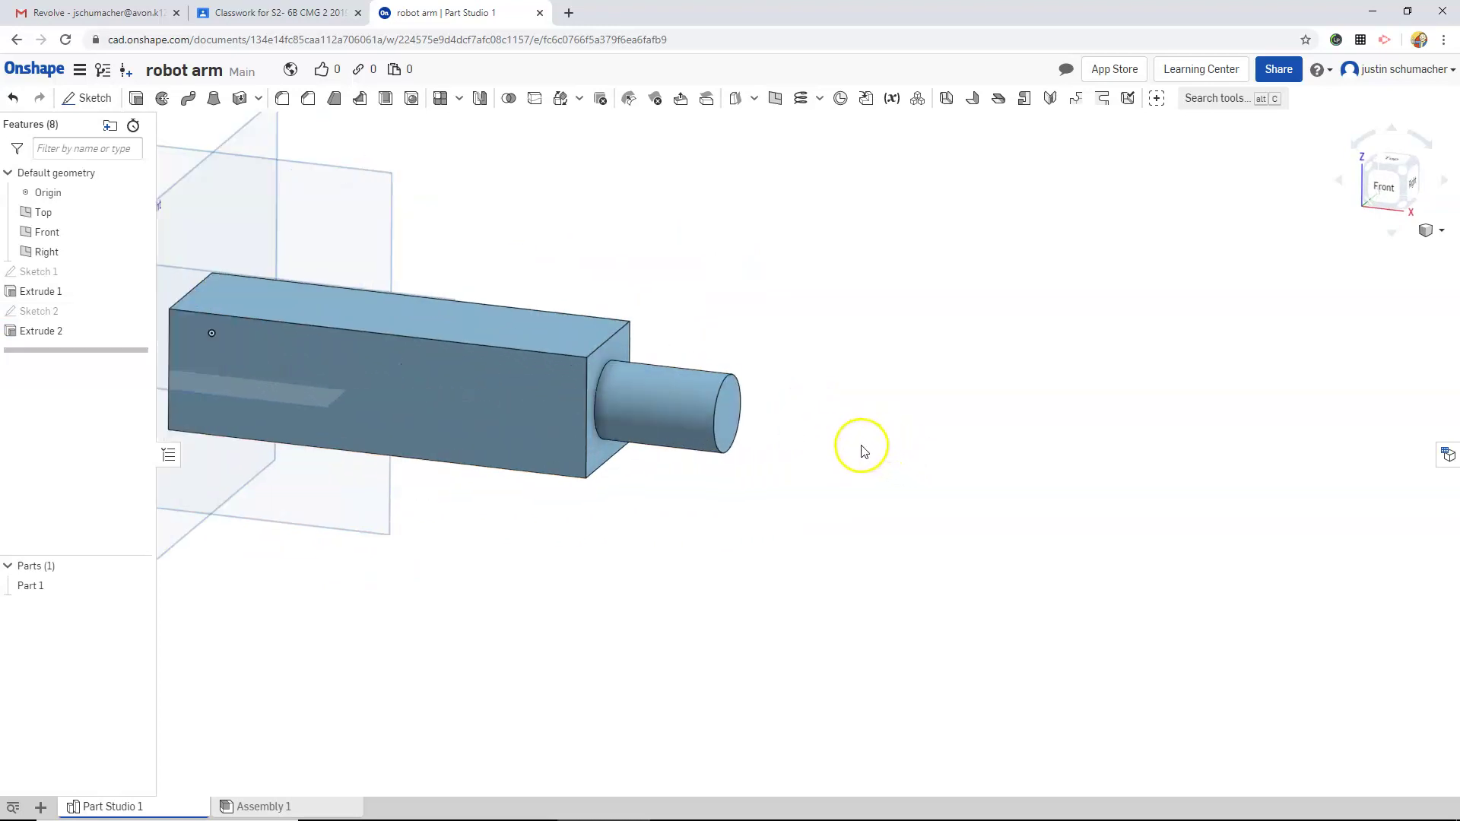
right_click_drag(864, 447, 821, 456)
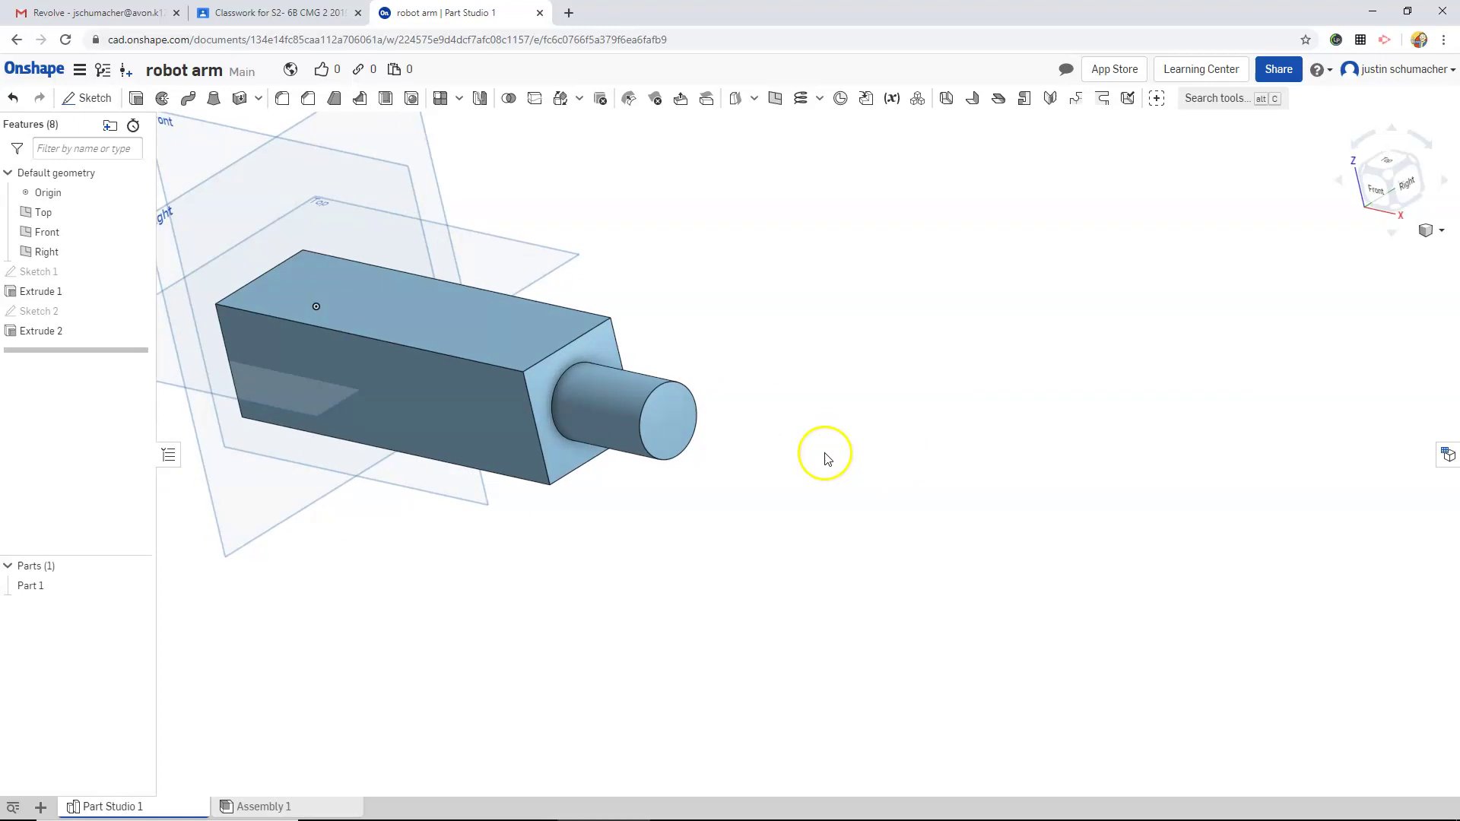
Start Sketch 3 on the cylinder's end face and draw a centre-point rectangle there
left_click(671, 423)
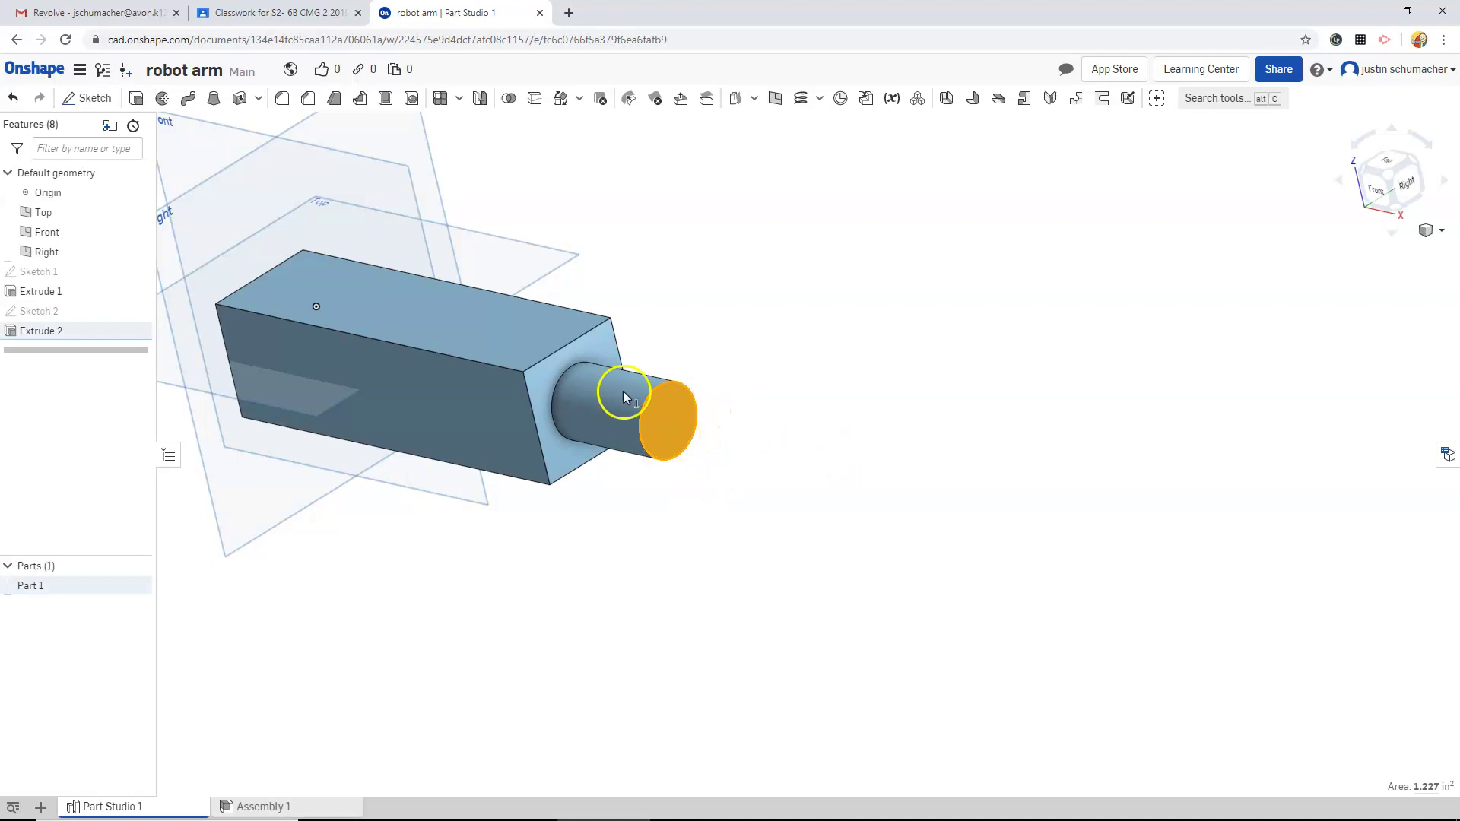
left_click(86, 97)
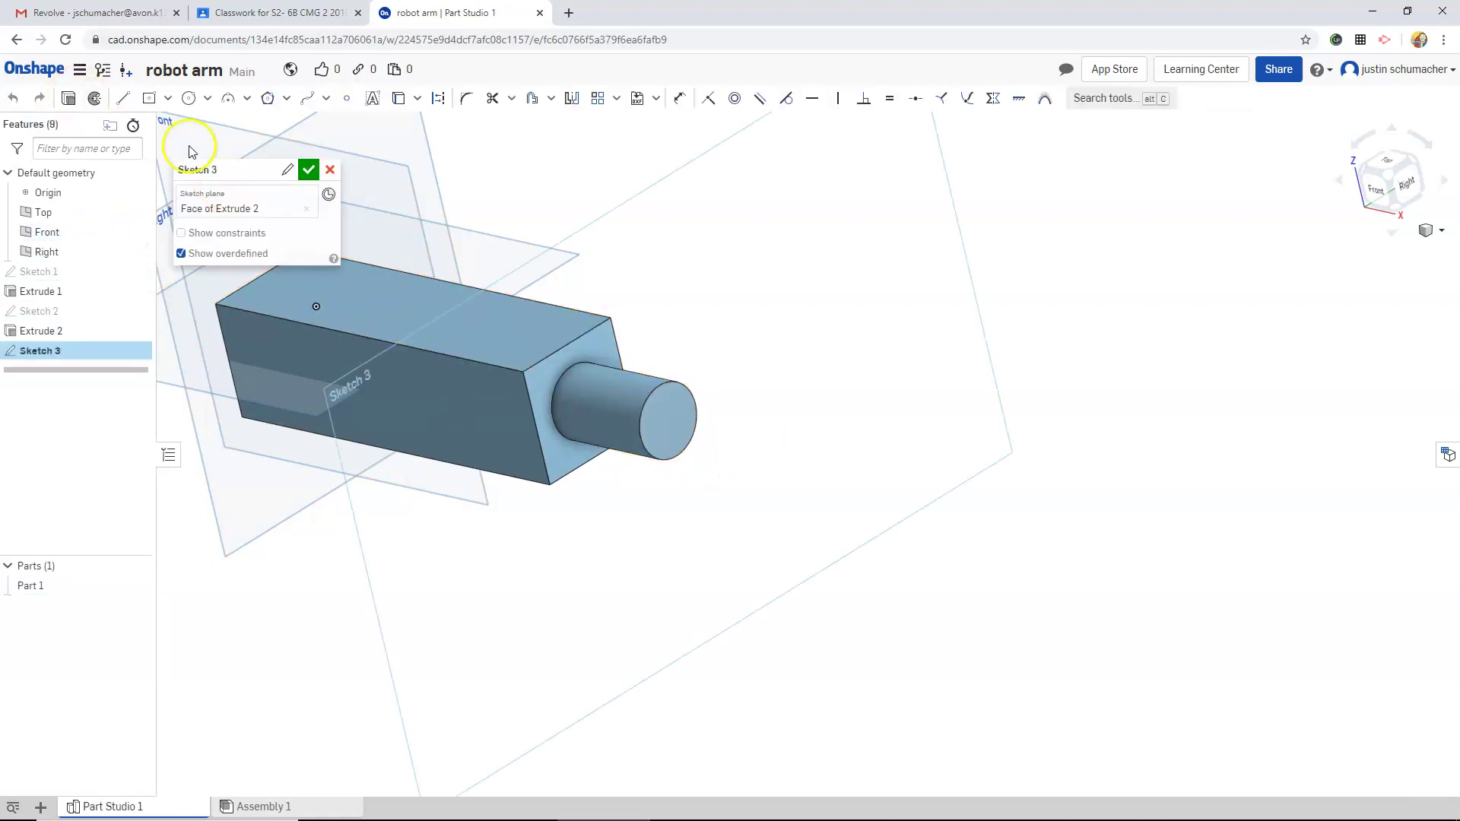
left_click(168, 101)
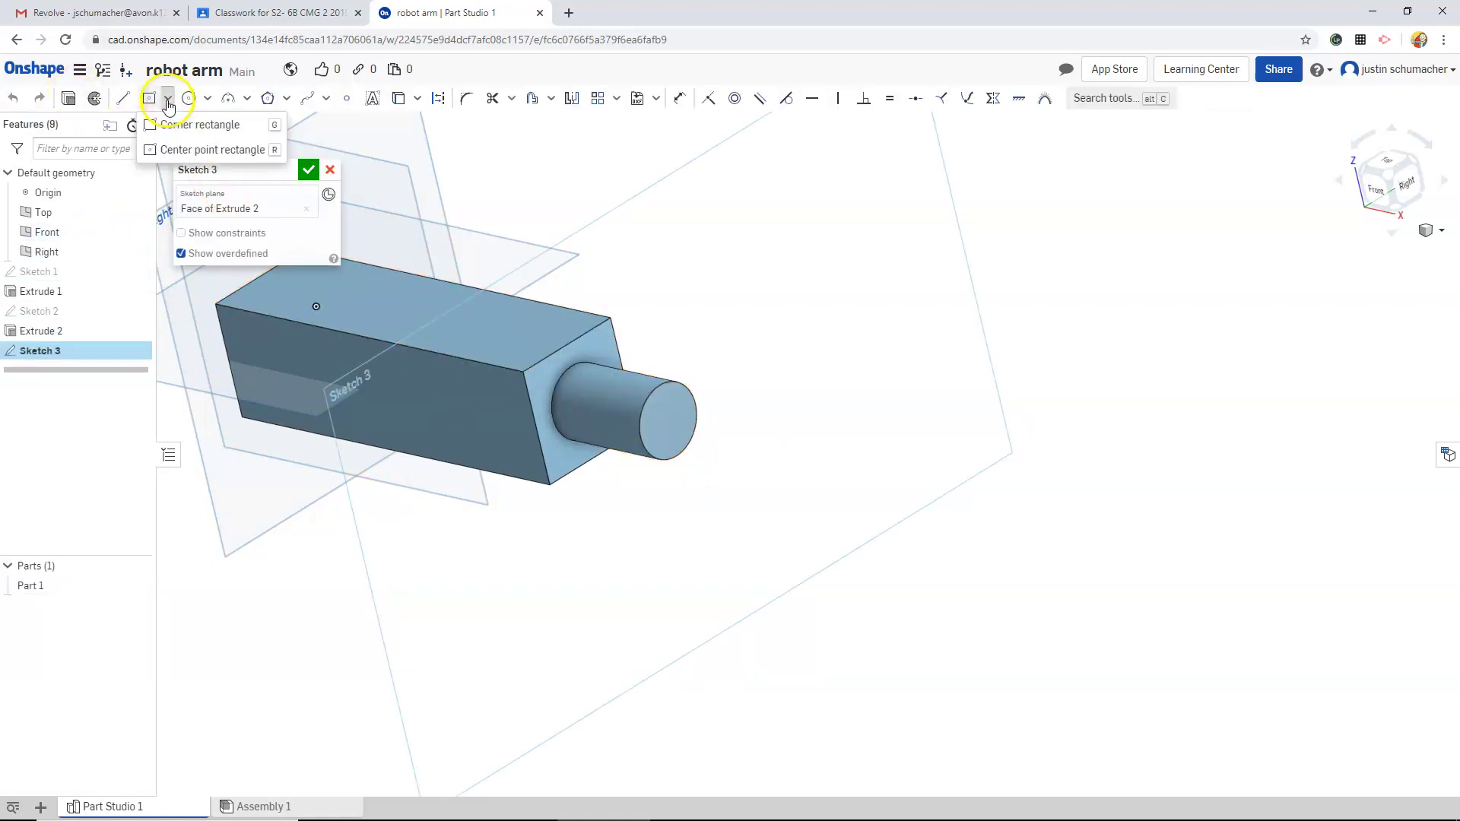
left_click(187, 152)
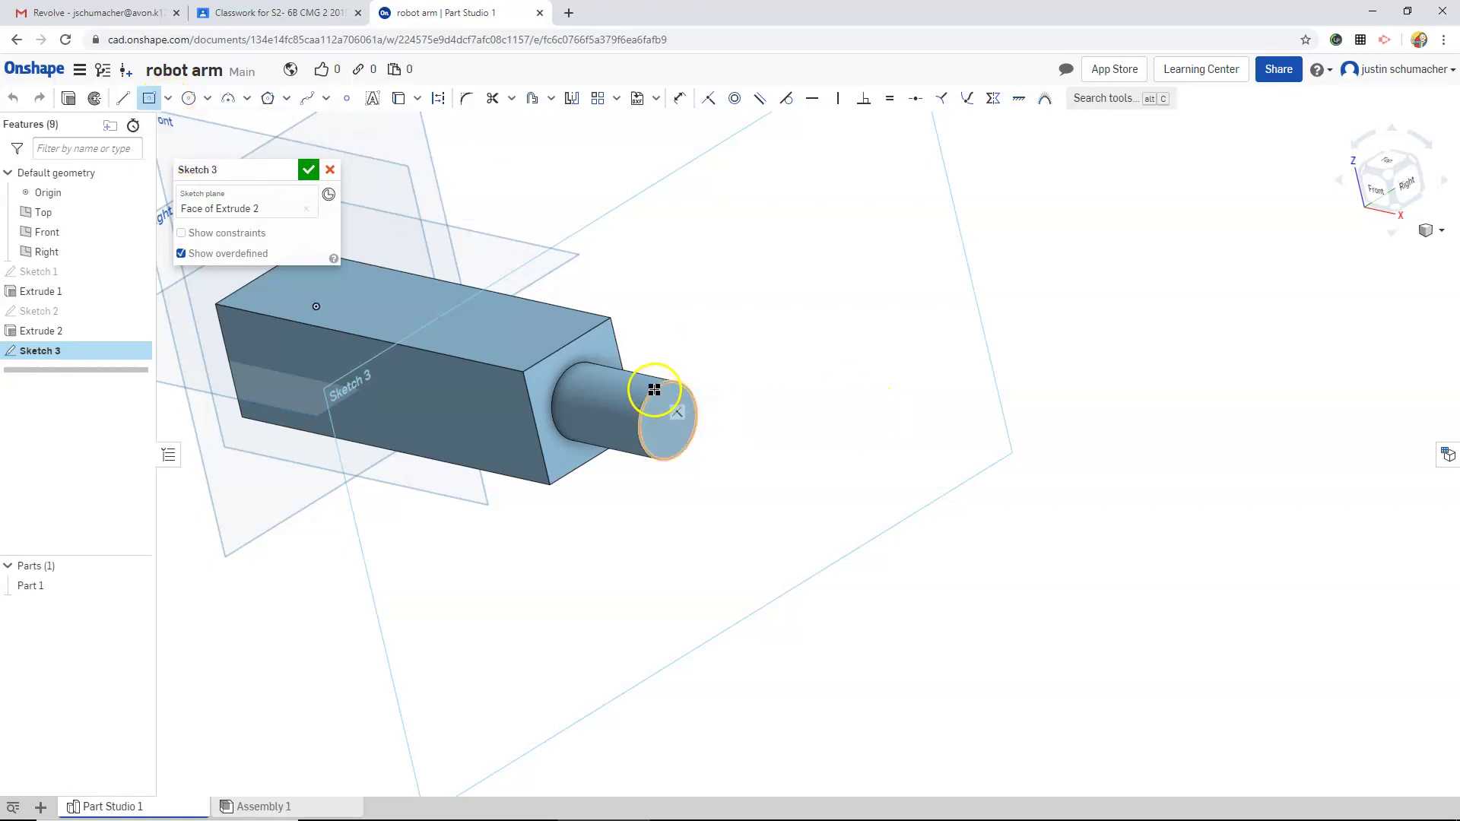
left_click(668, 438)
left_click(638, 488)
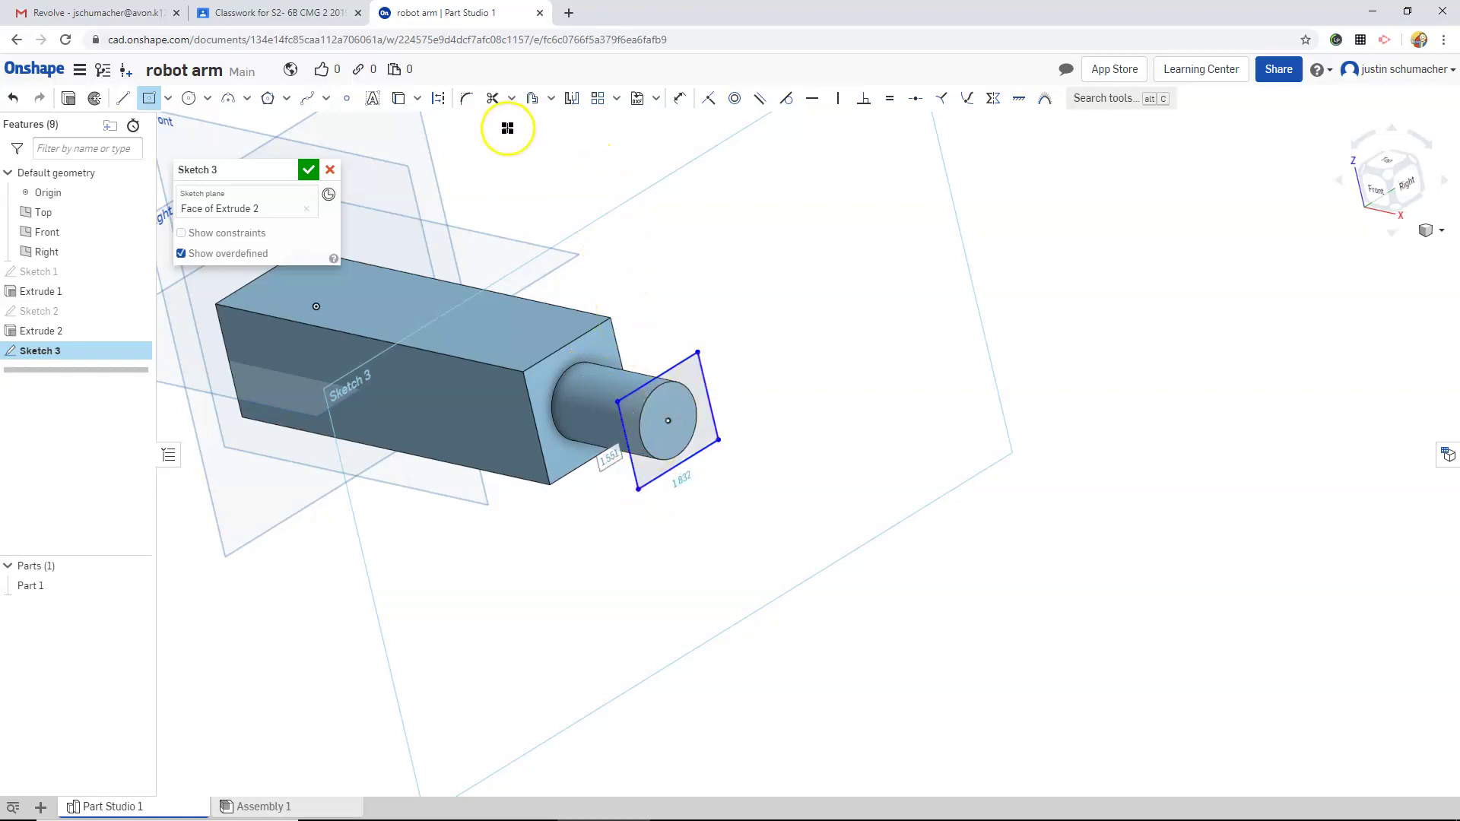
Dimension the rectangle's right and bottom sides to 1.75 and finish Sketch 3
left_click(679, 97)
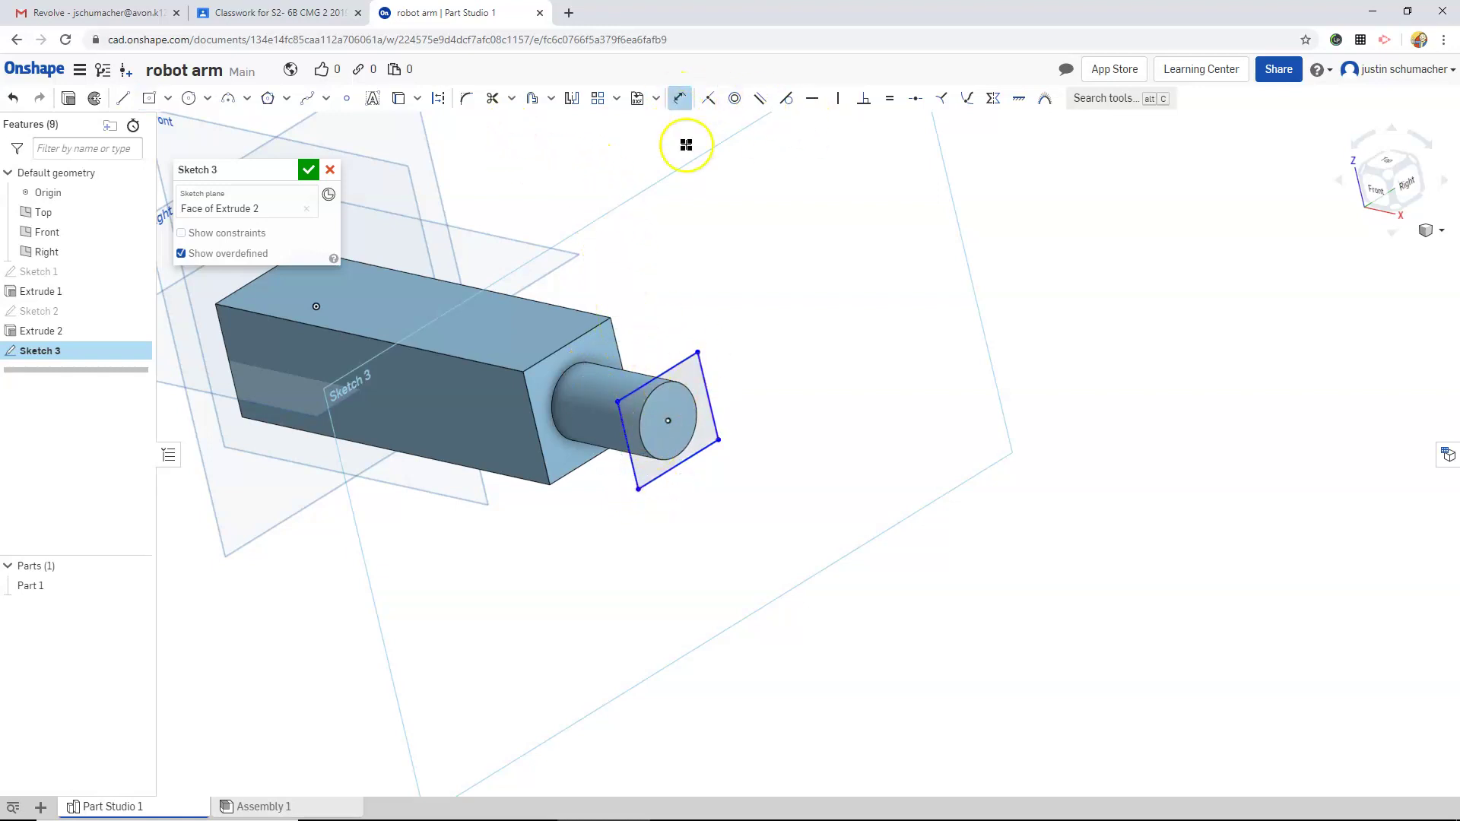
left_click(708, 390)
left_click(751, 370)
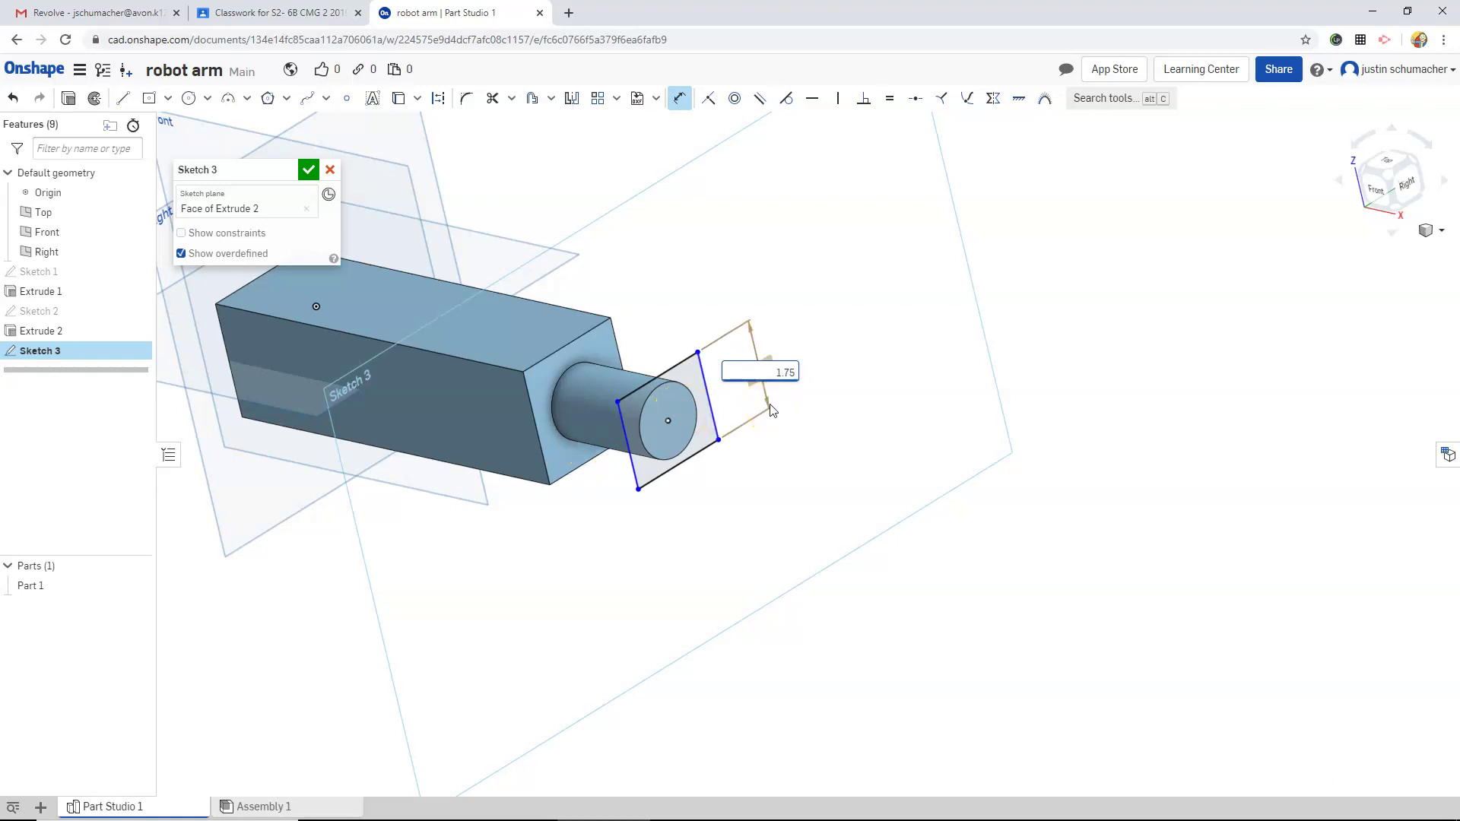
left_click(762, 434)
type("1.75")
key("Return")
left_click(690, 470)
left_click(700, 496)
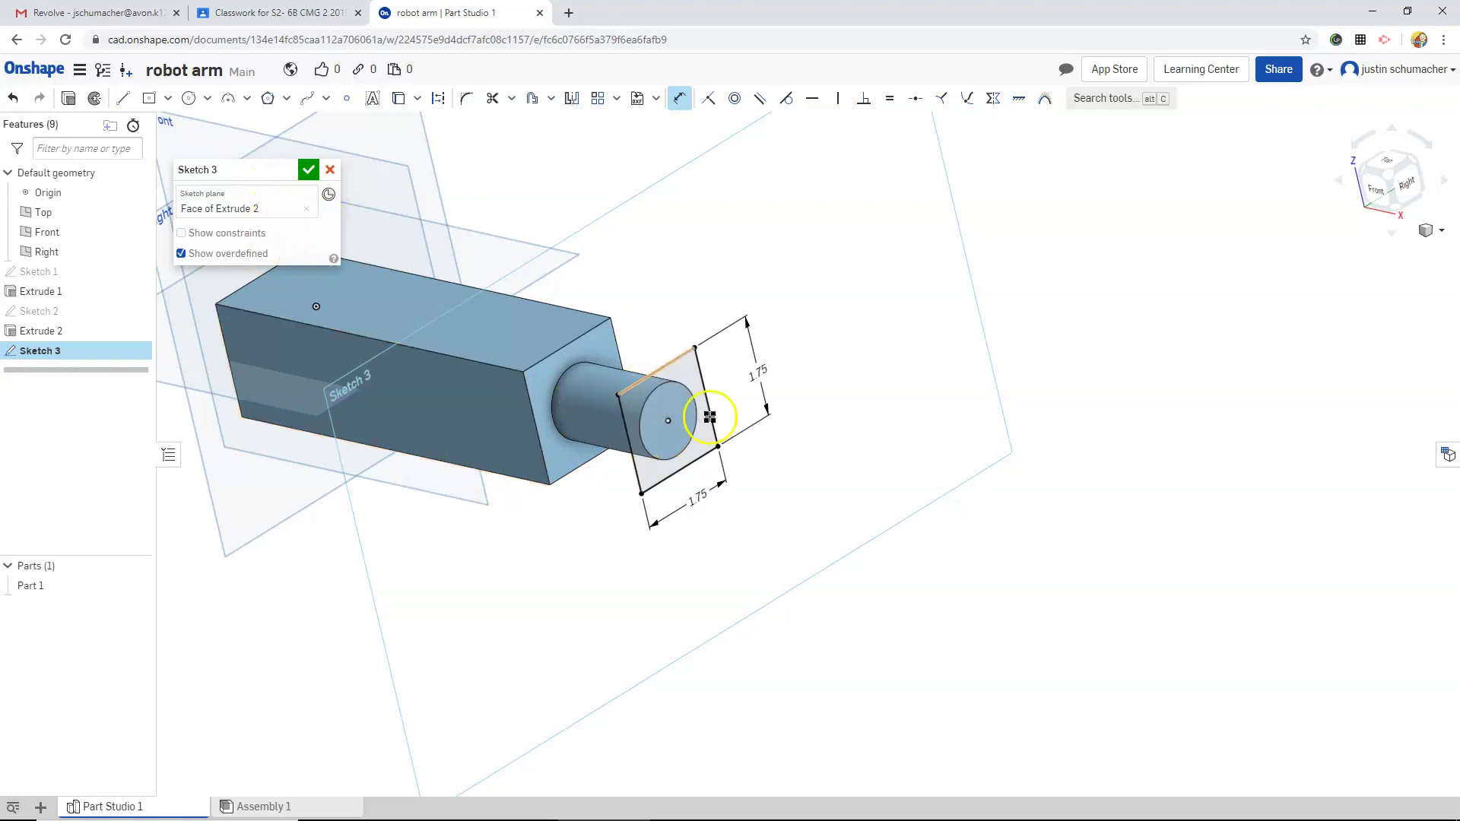
left_click(308, 169)
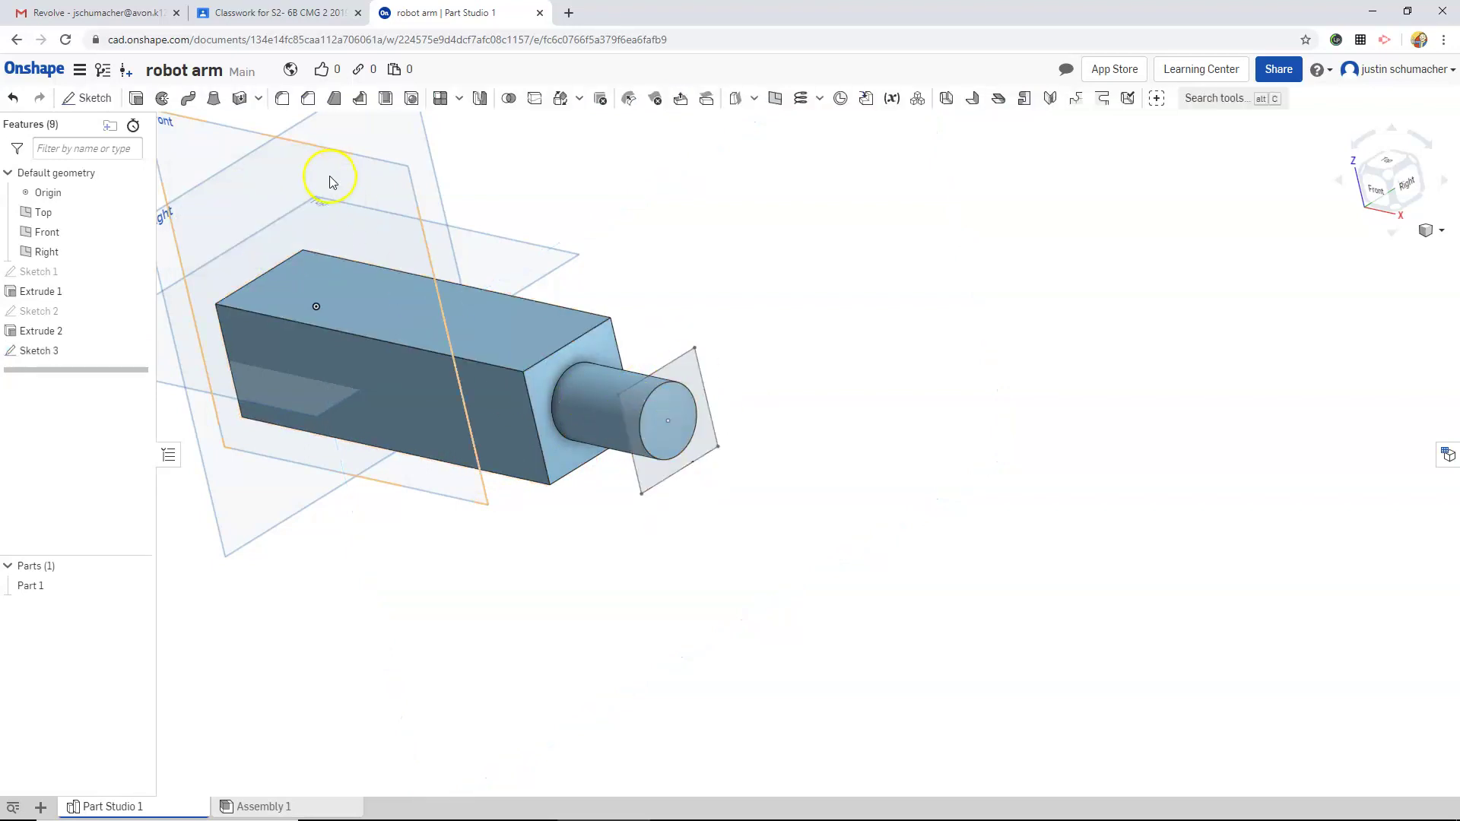
Extrude Sketch 3's square 6 in, joining a second square bar to Part 1
left_click(49, 357)
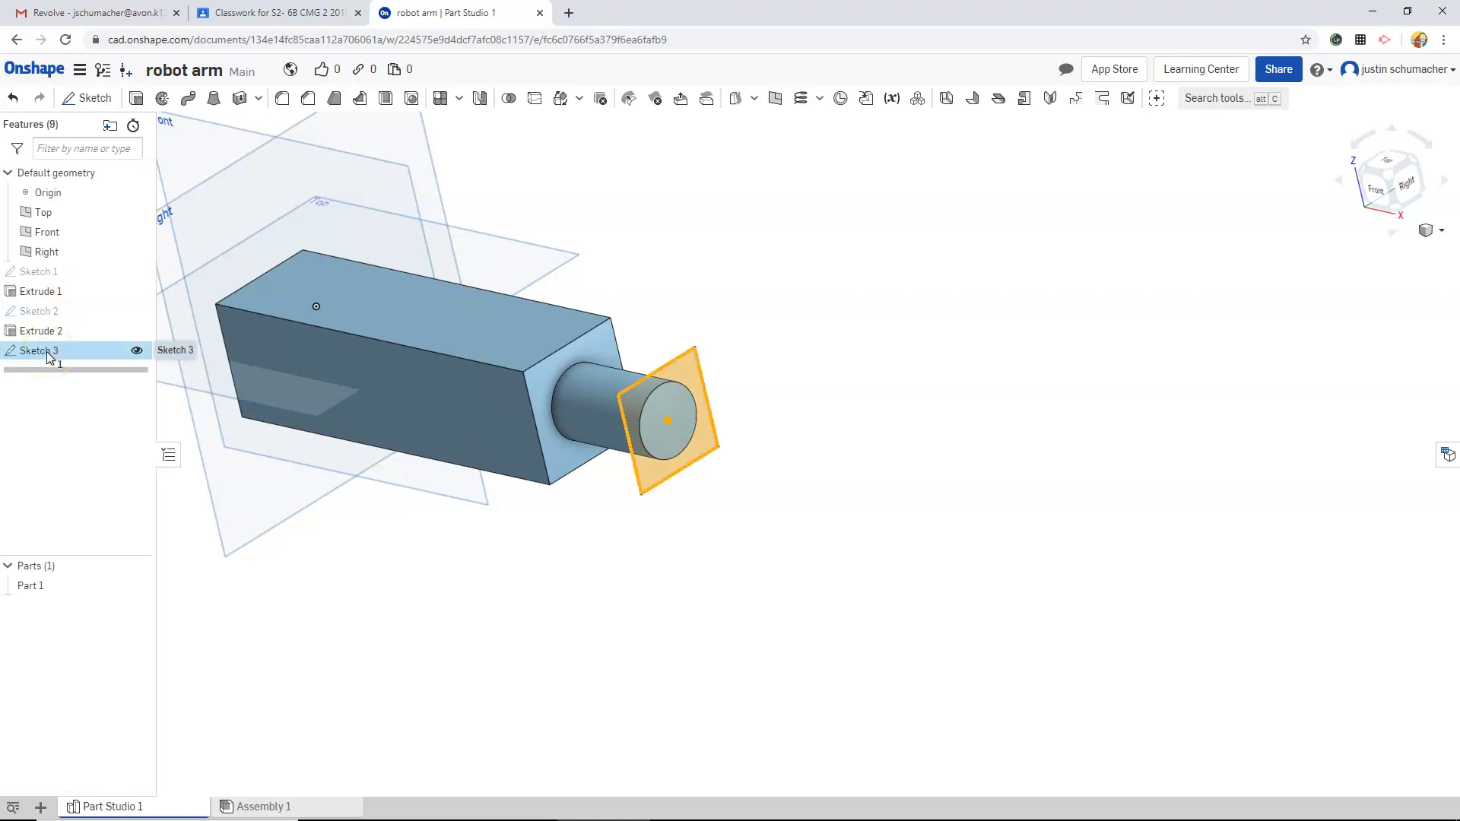
left_click(136, 99)
left_click(305, 293)
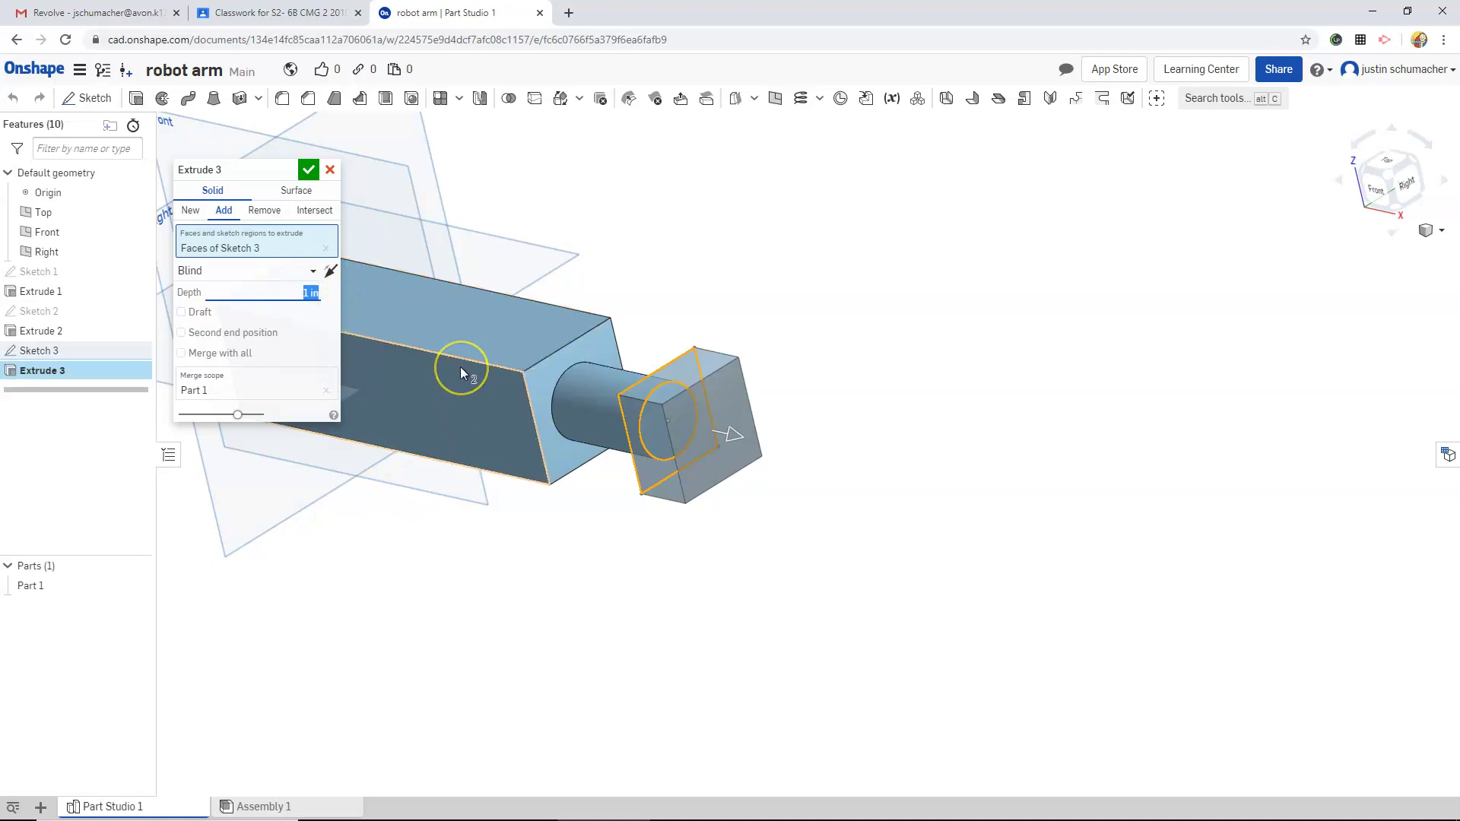
type("6")
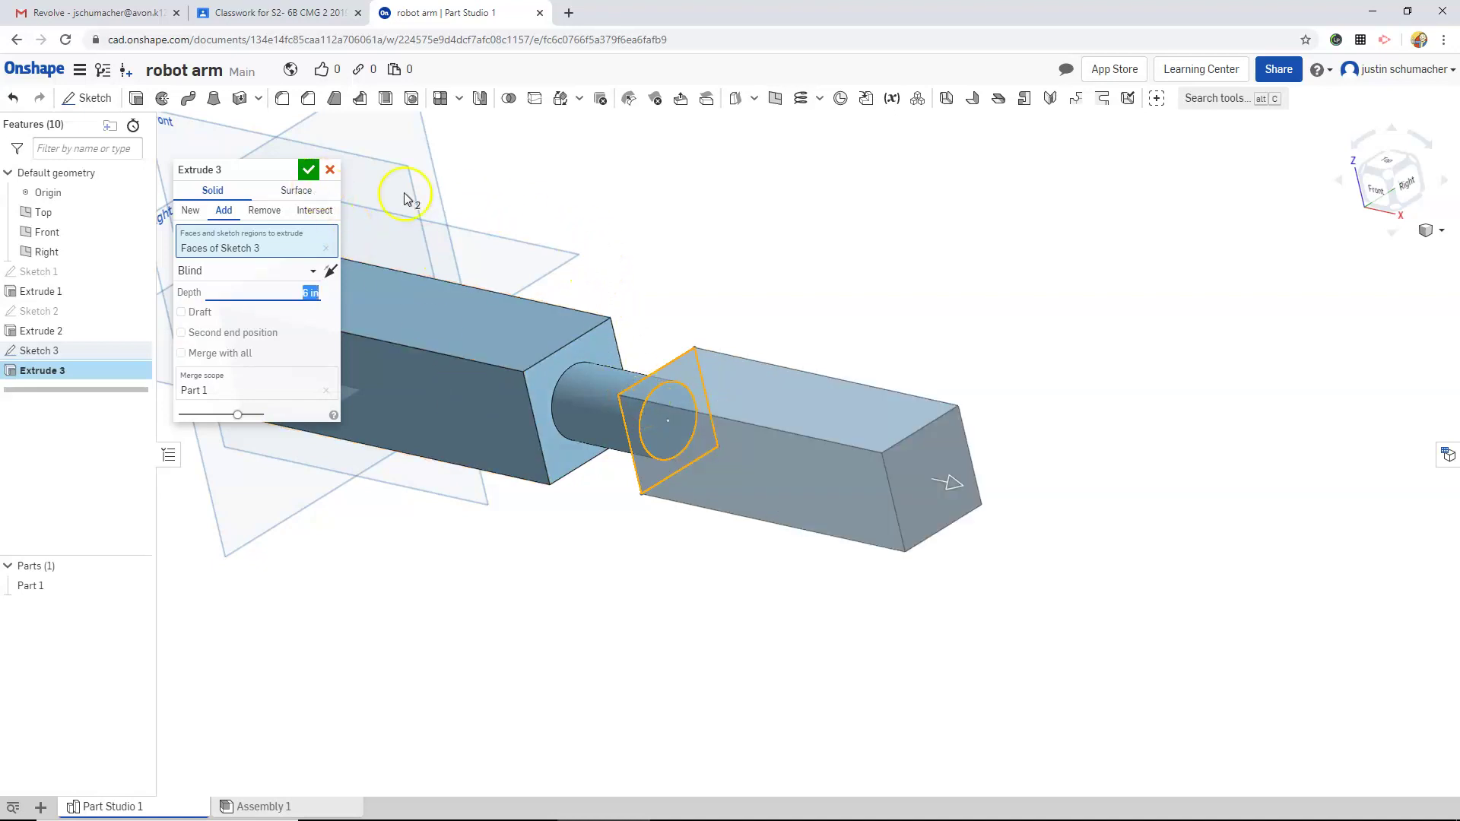
left_click(309, 170)
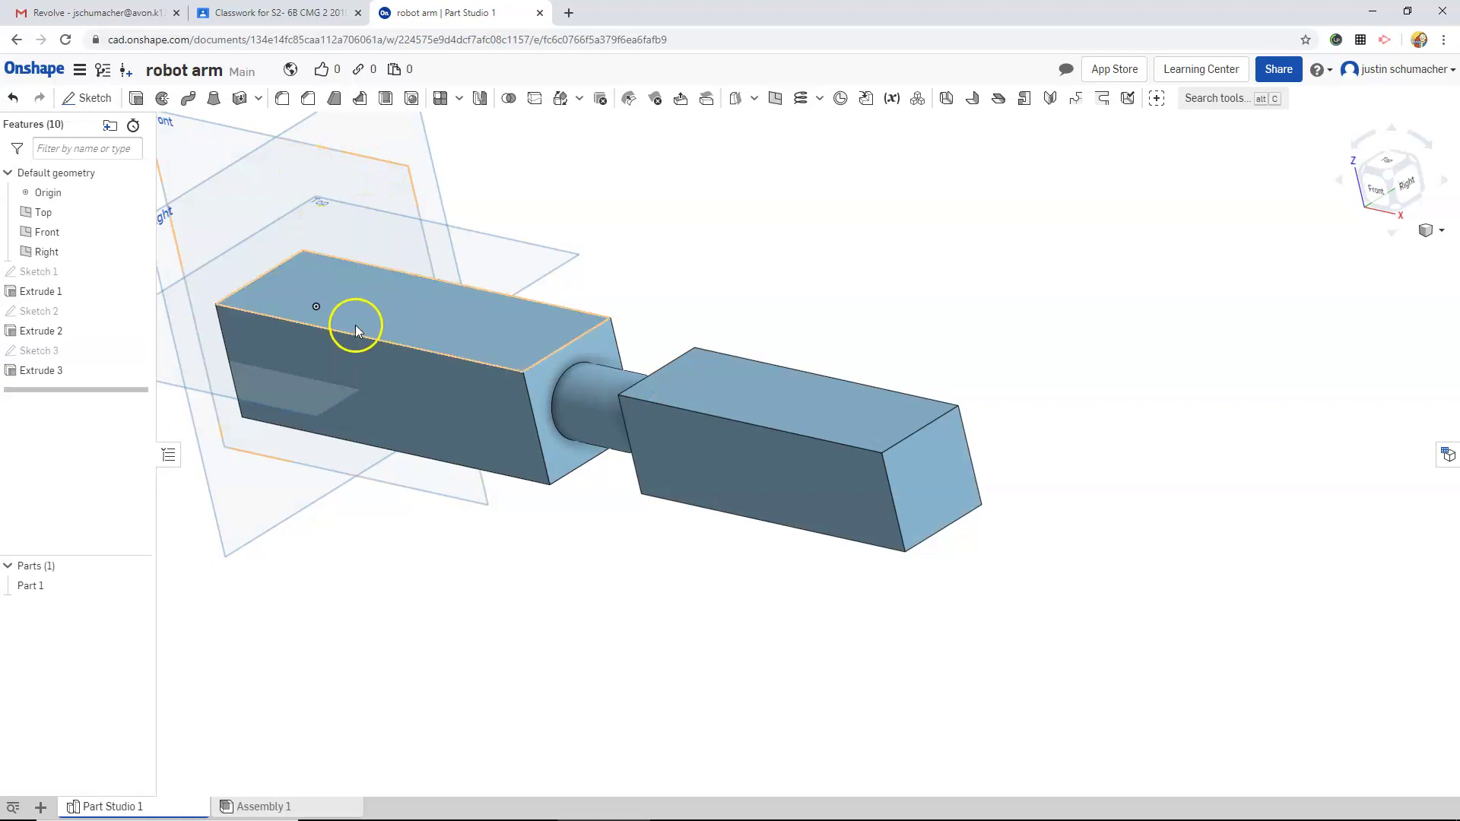
mouse_move(756, 349)
right_mouse_down()
mouse_move(733, 418)
mouse_move(707, 339)
mouse_move(756, 365)
right_mouse_up()
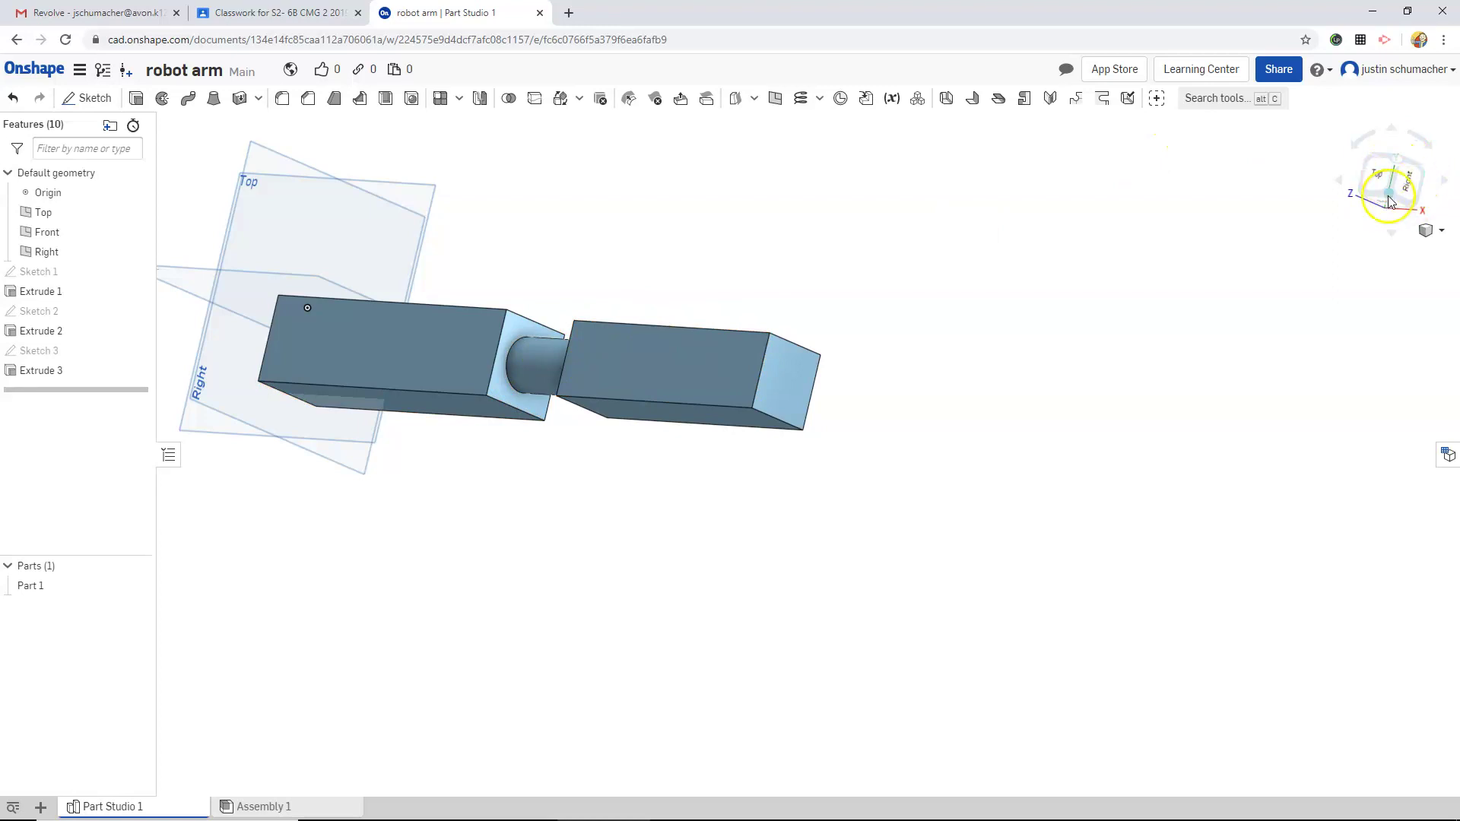
Reorient the view around the arm and select the Front plane as the offset reference
right_click_drag(819, 328, 1300, 185)
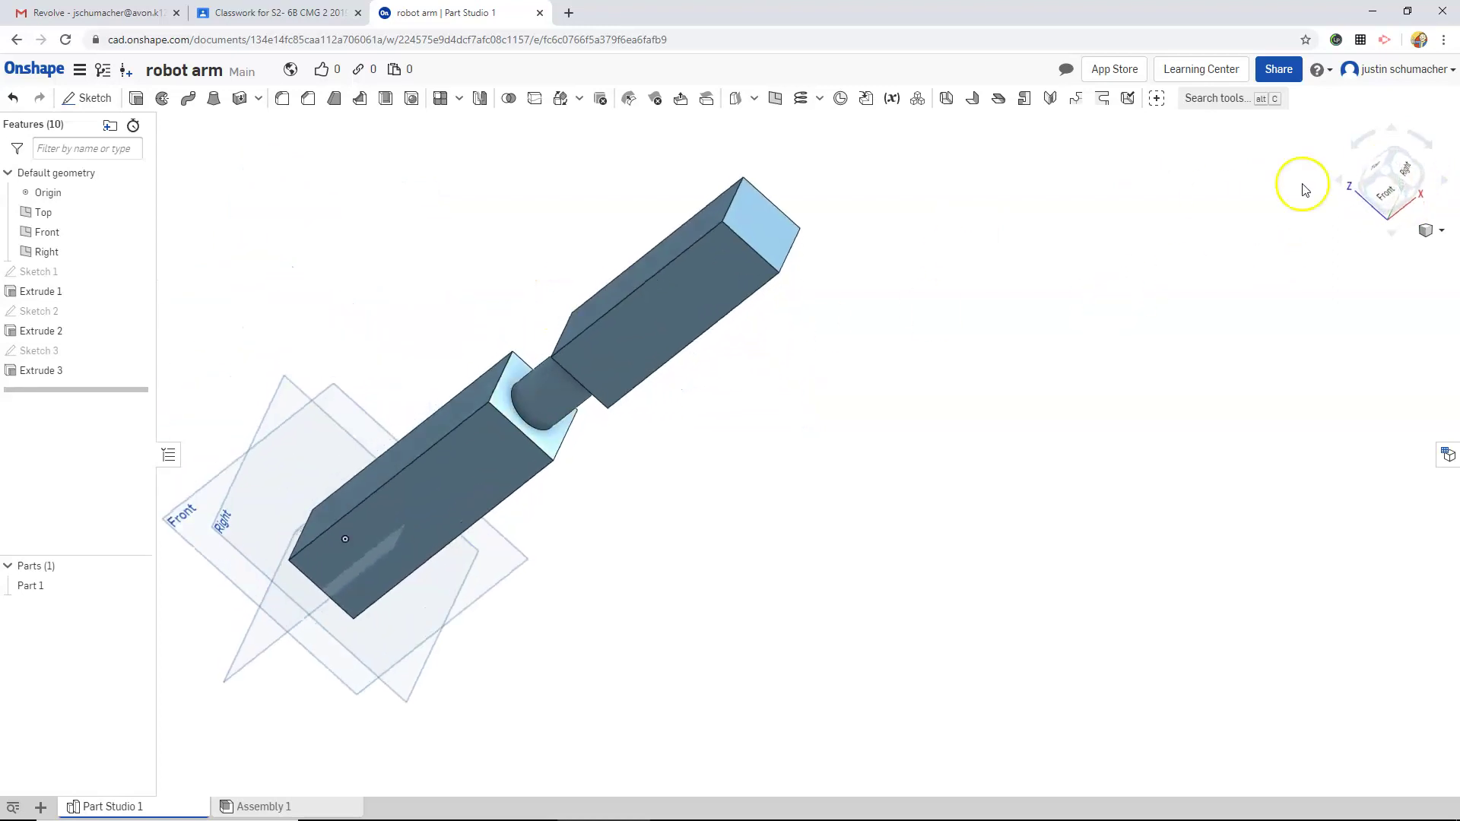
left_click(1390, 198)
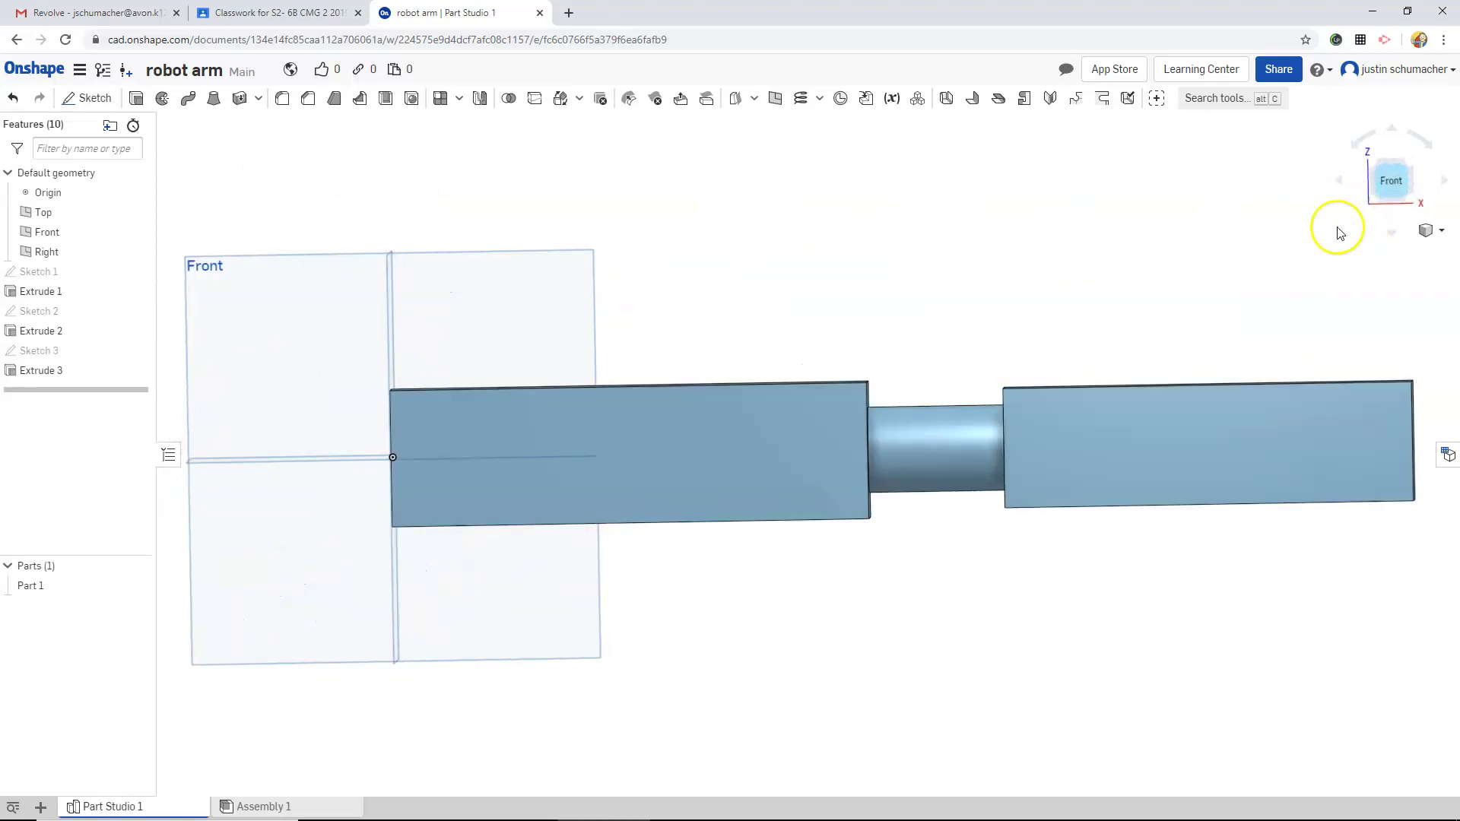
left_click(1398, 180)
left_click_drag(1399, 180, 1387, 187)
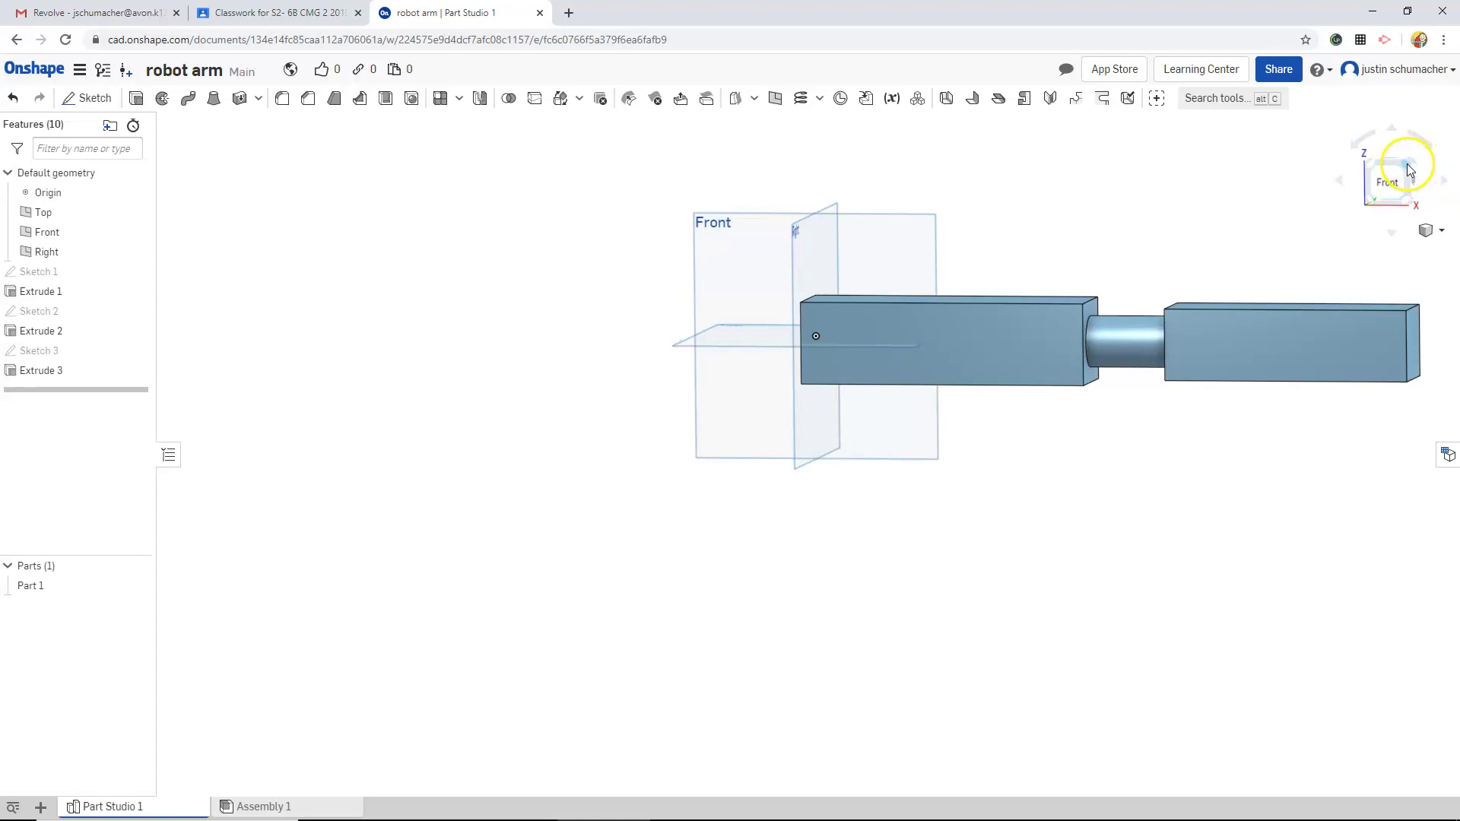
left_click(1409, 169)
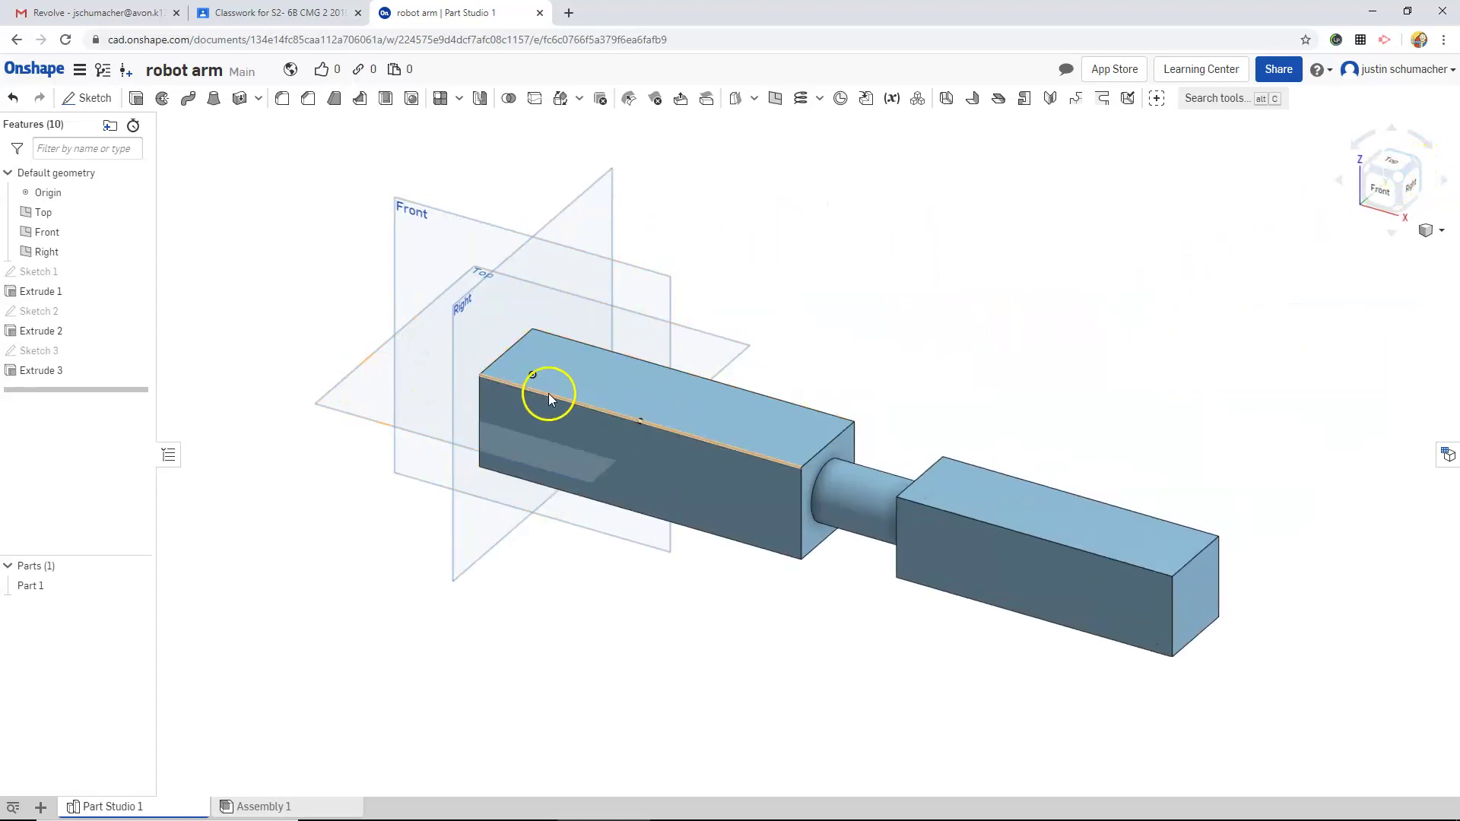
scroll(975, 486, "down", 3)
scroll(1281, 587, "up", 5)
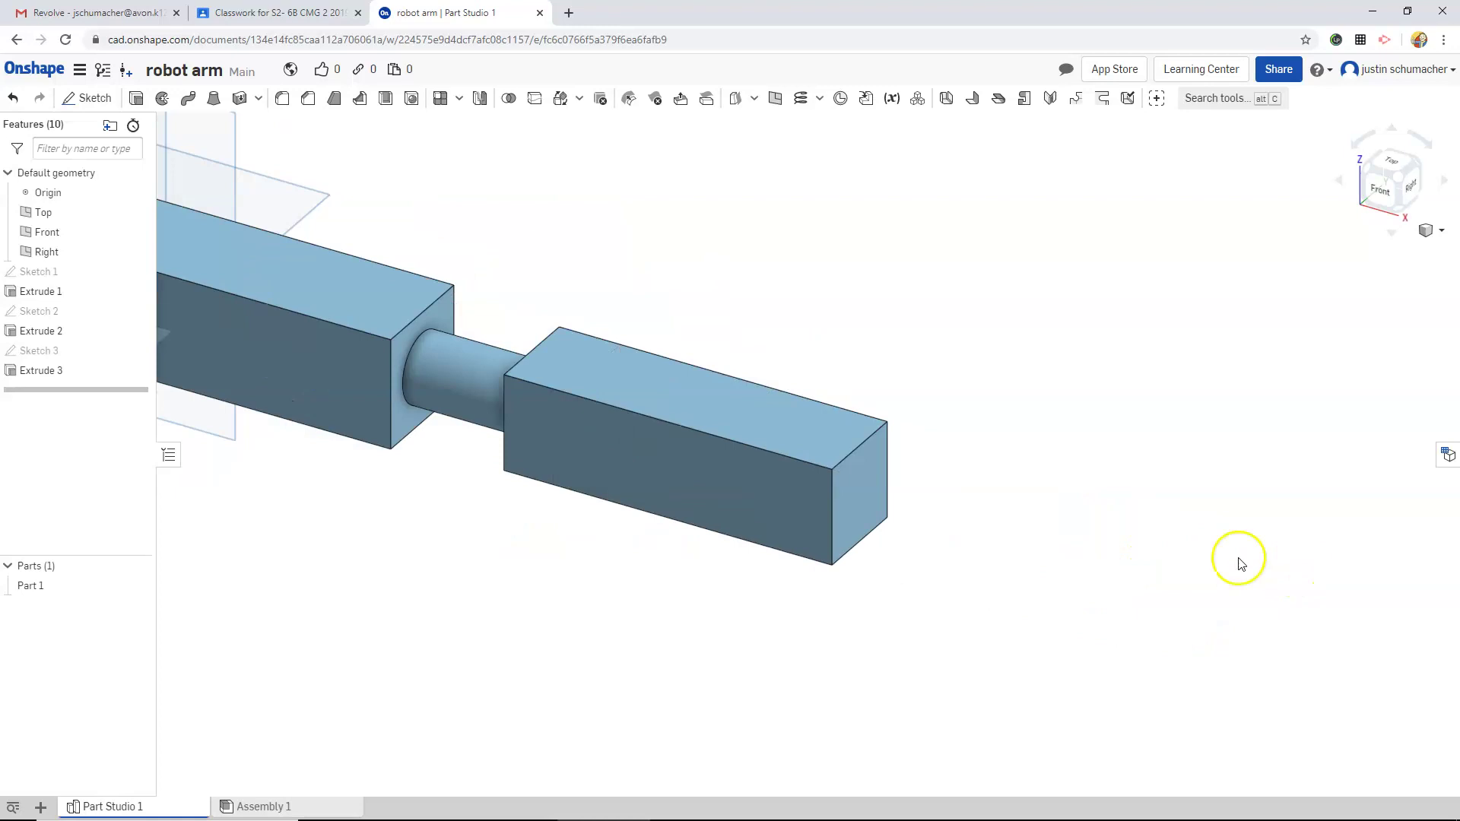
scroll(836, 465, "down", 3)
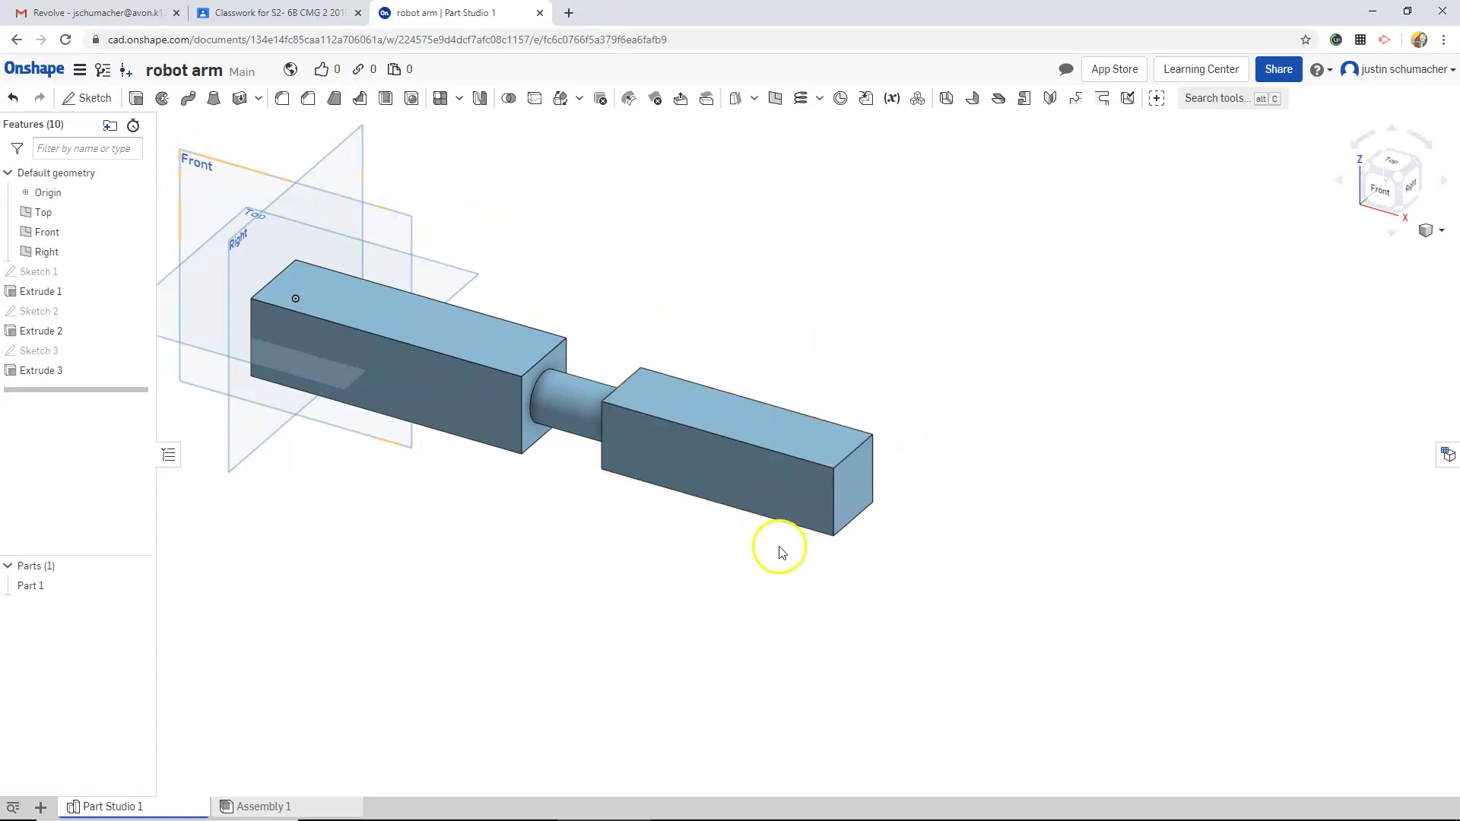
right_click_drag(775, 548, 697, 559)
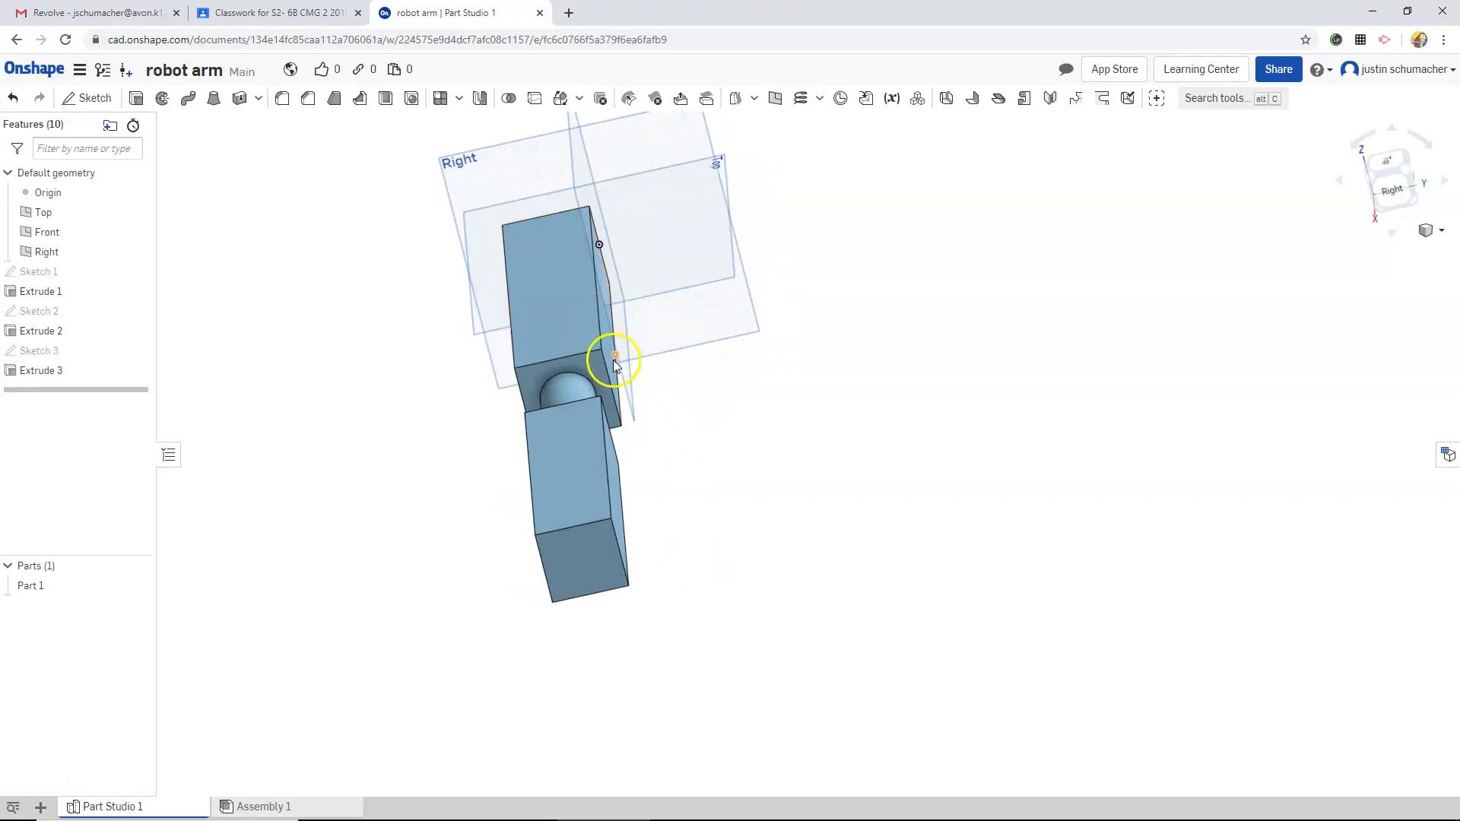
left_click(568, 134)
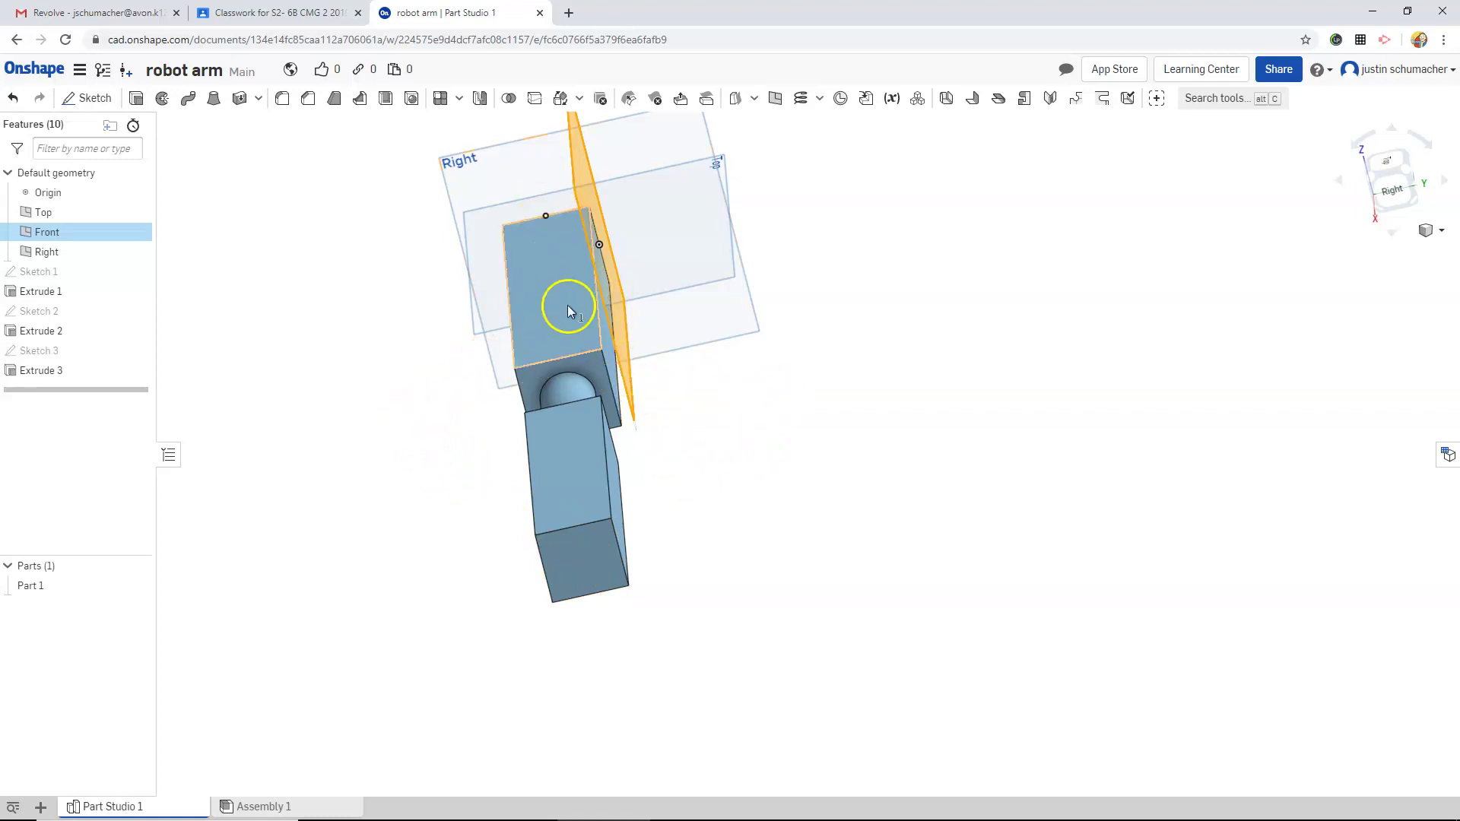
right_click_drag(570, 283, 591, 150)
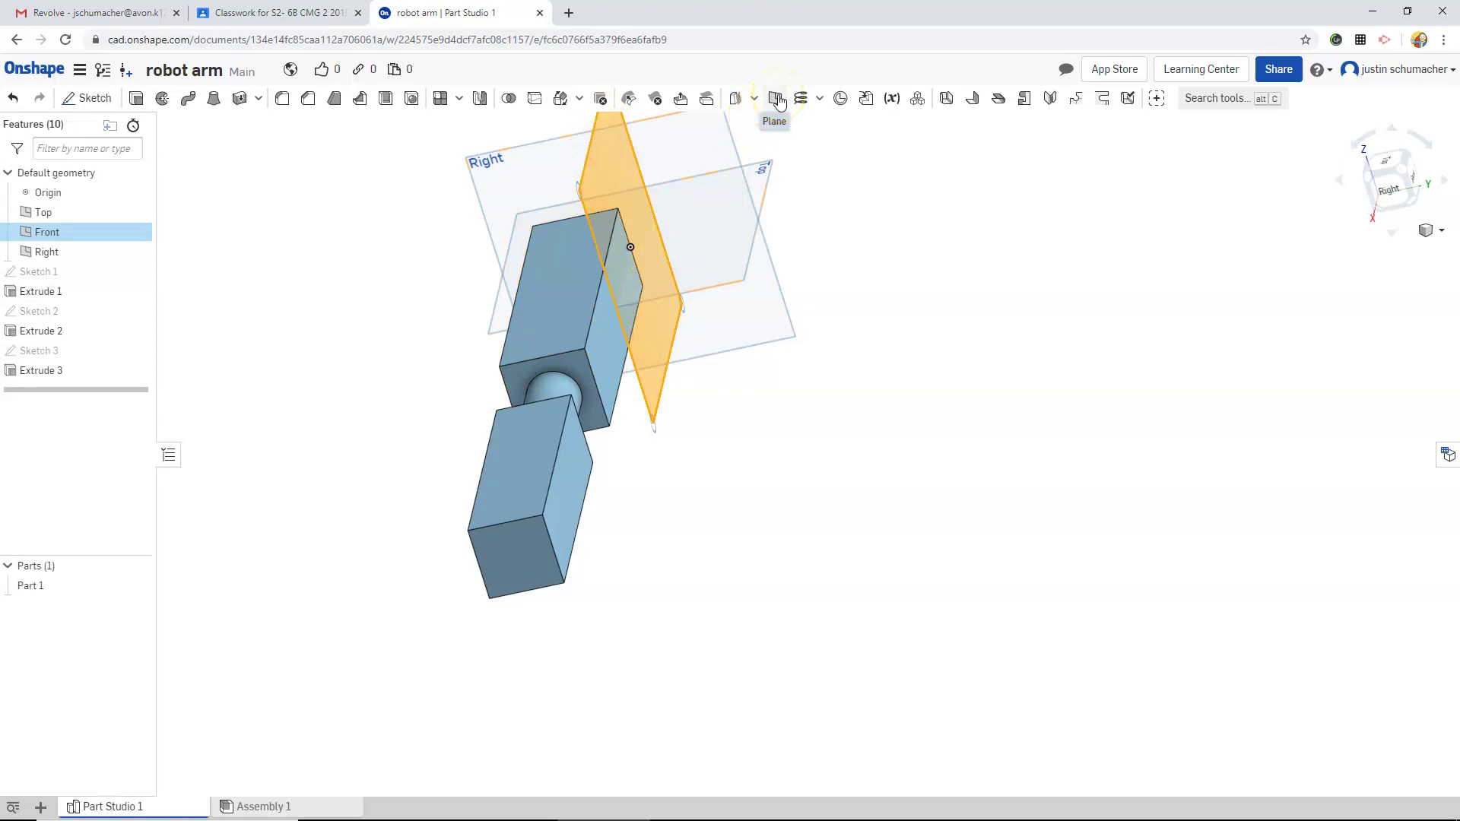
Create a plane offset 1 in from Front and name it Centerline
left_click(777, 100)
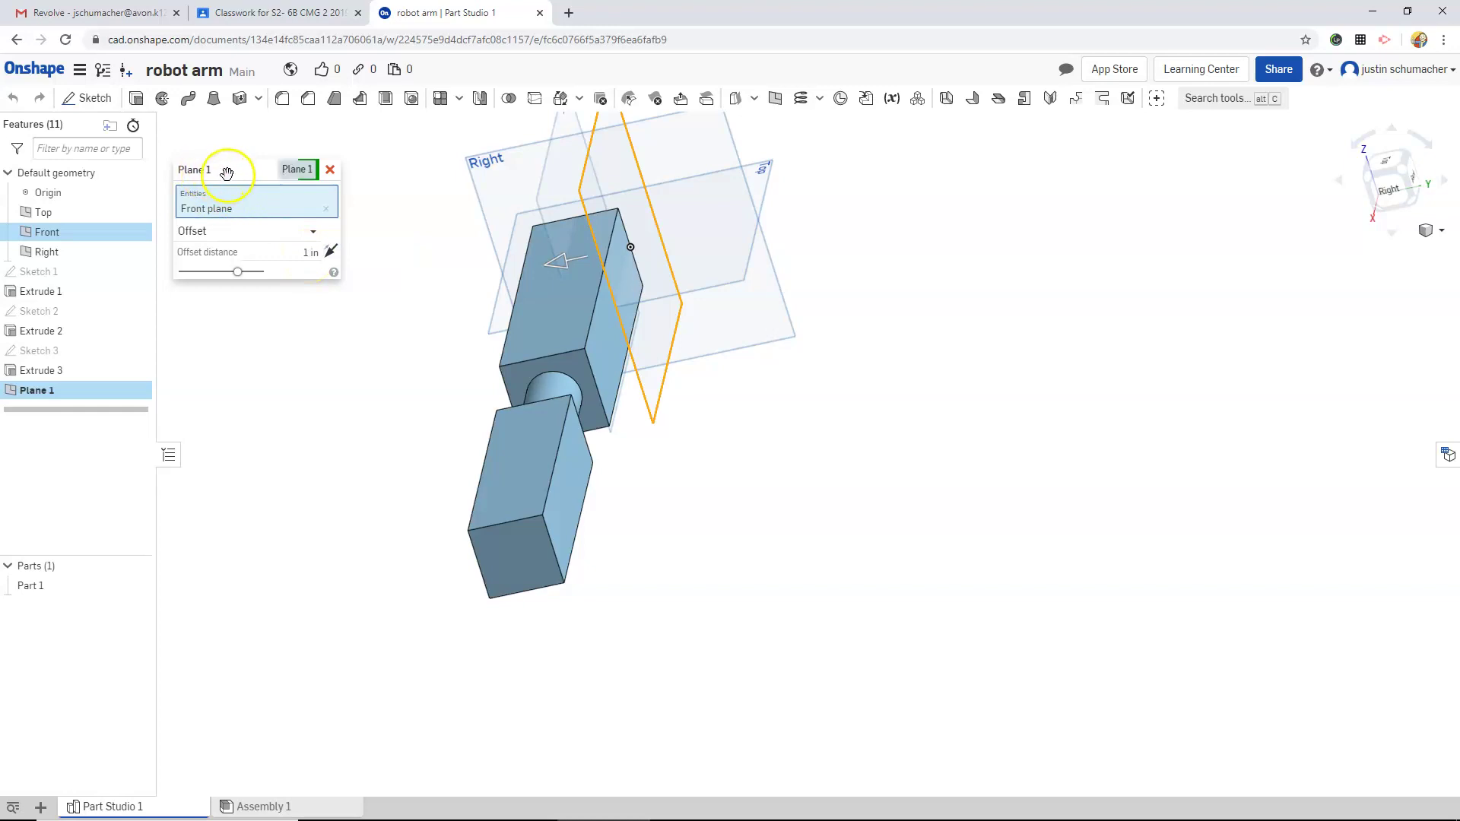
left_click(290, 170)
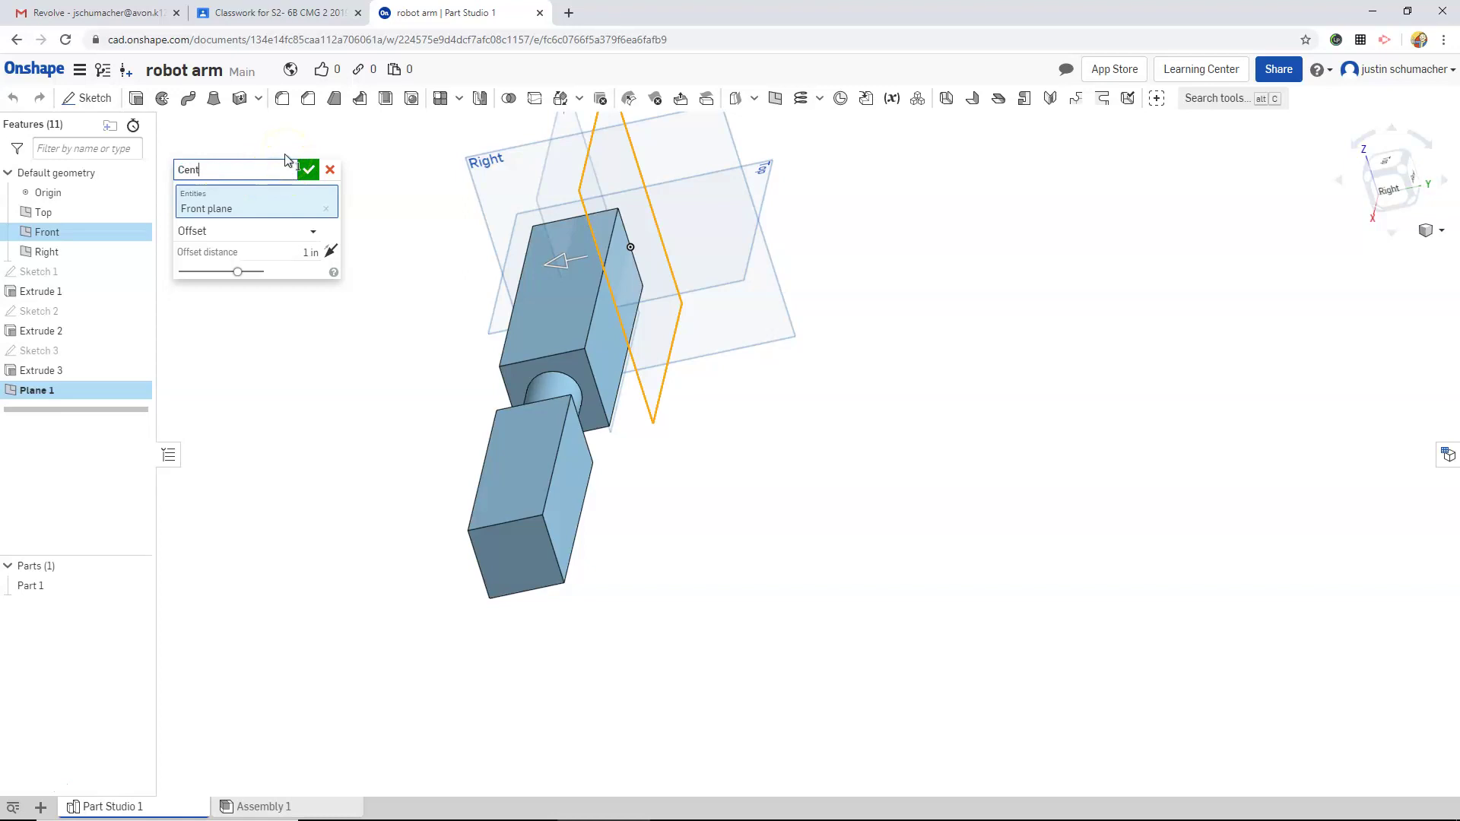
type("Centerline")
left_click(308, 170)
right_click_drag(254, 415, 296, 456)
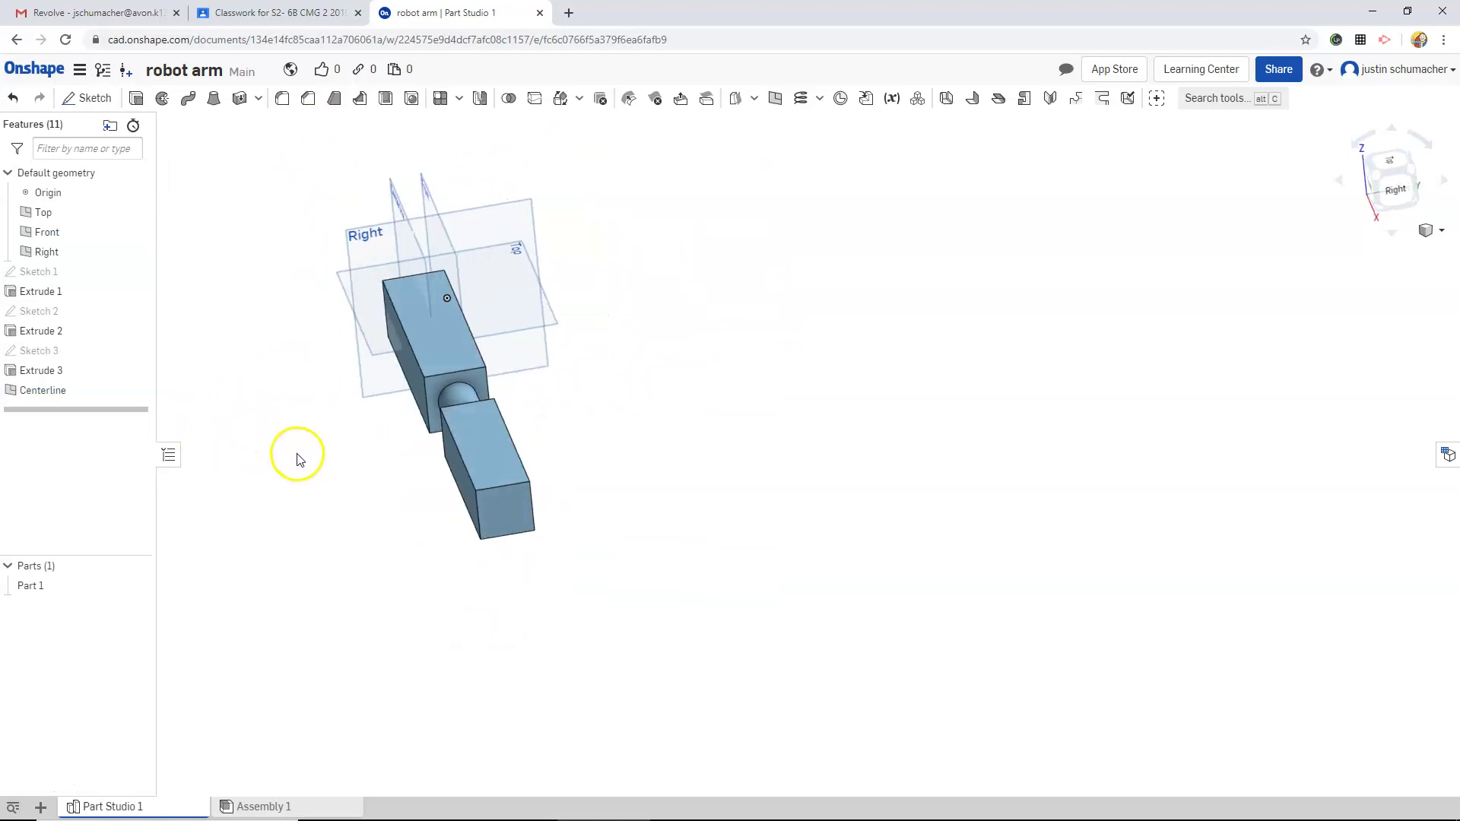
Start Sketch 4 on the Centerline plane and view it straight from the front
left_click(29, 394)
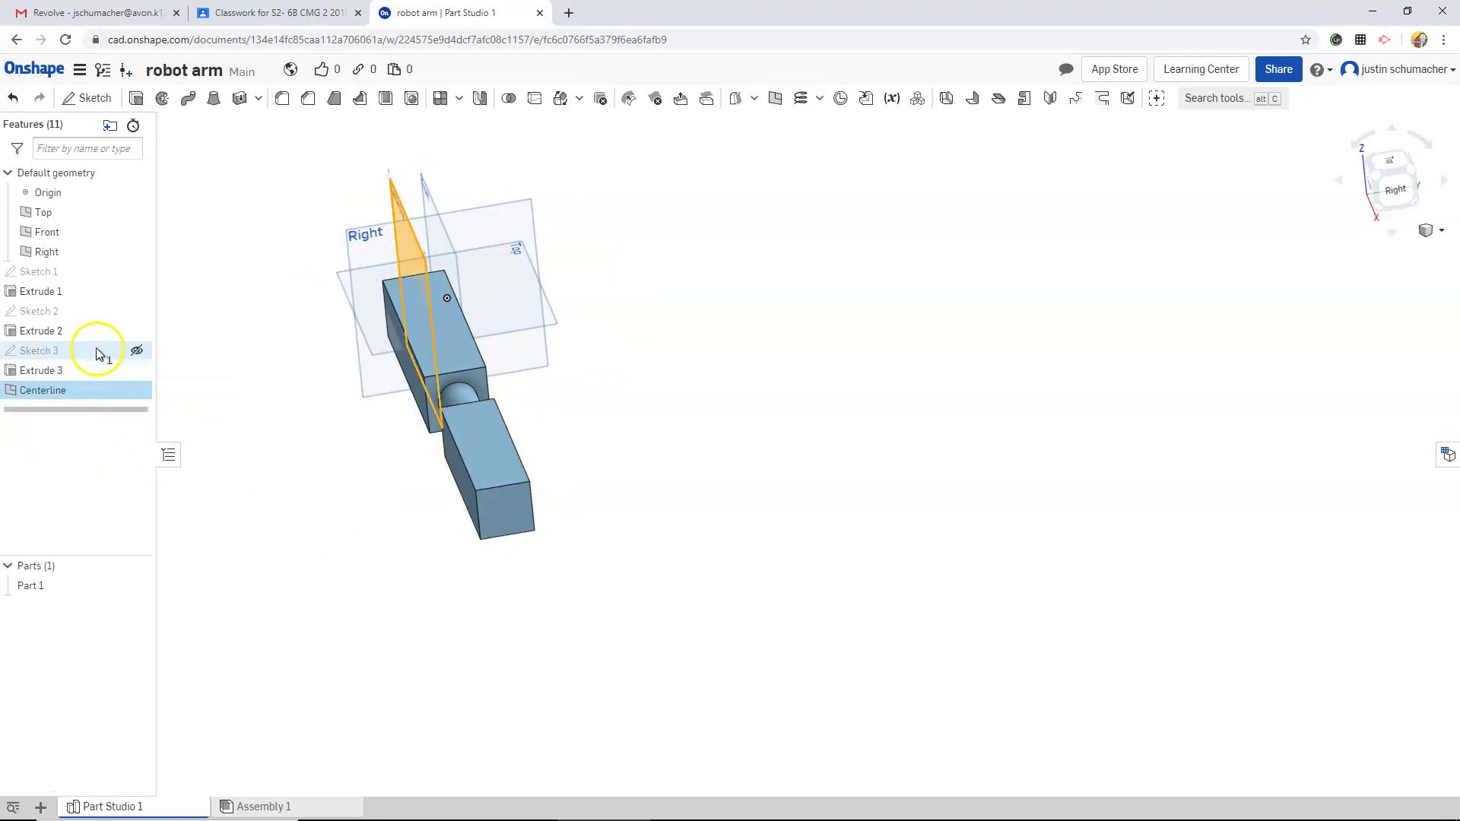
left_click(87, 103)
mouse_move(326, 446)
right_mouse_down()
mouse_move(329, 511)
mouse_move(439, 516)
mouse_move(1024, 273)
right_mouse_up()
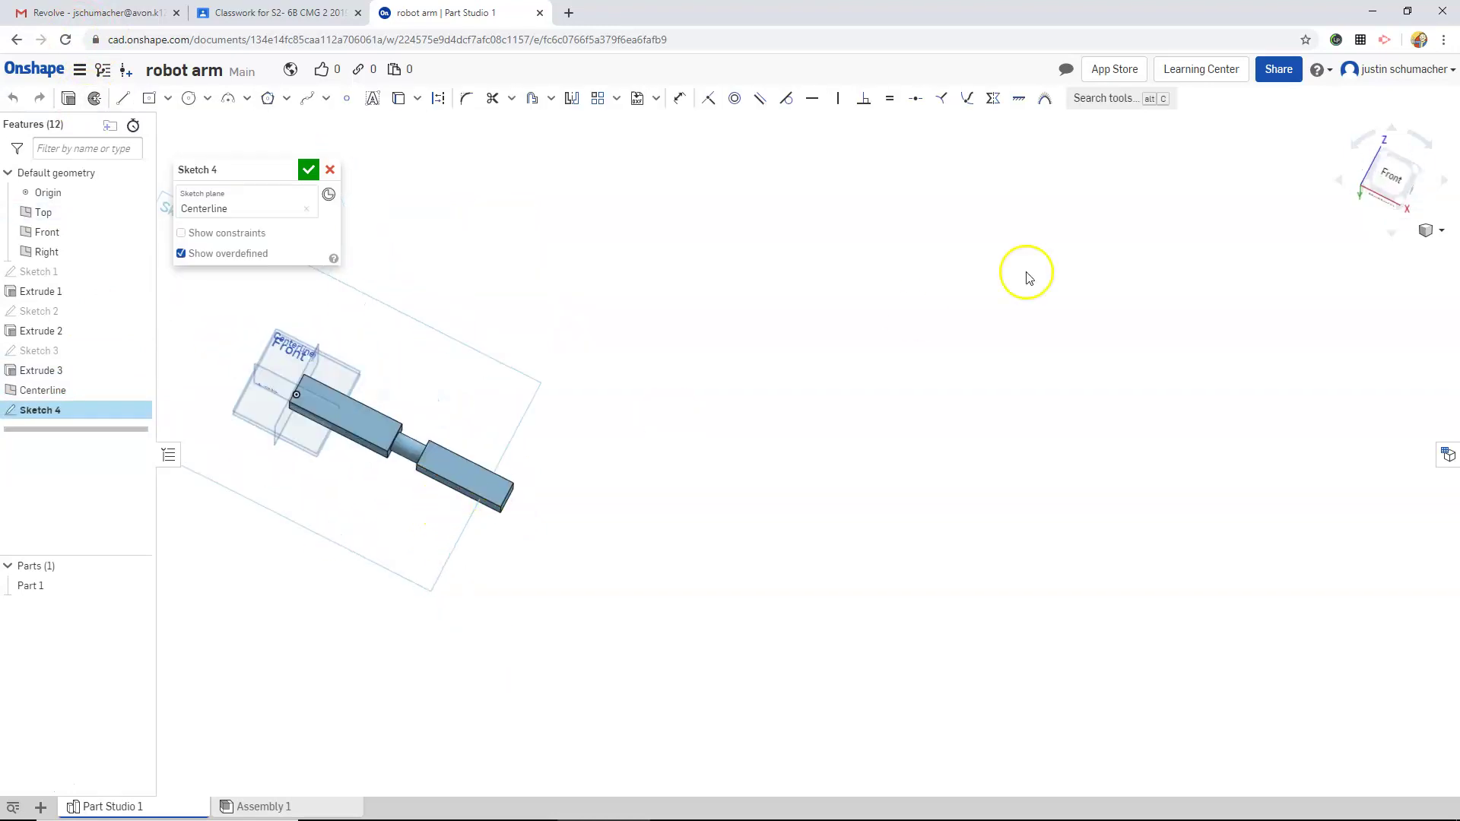
left_click(1394, 180)
scroll(714, 349, "down", 3)
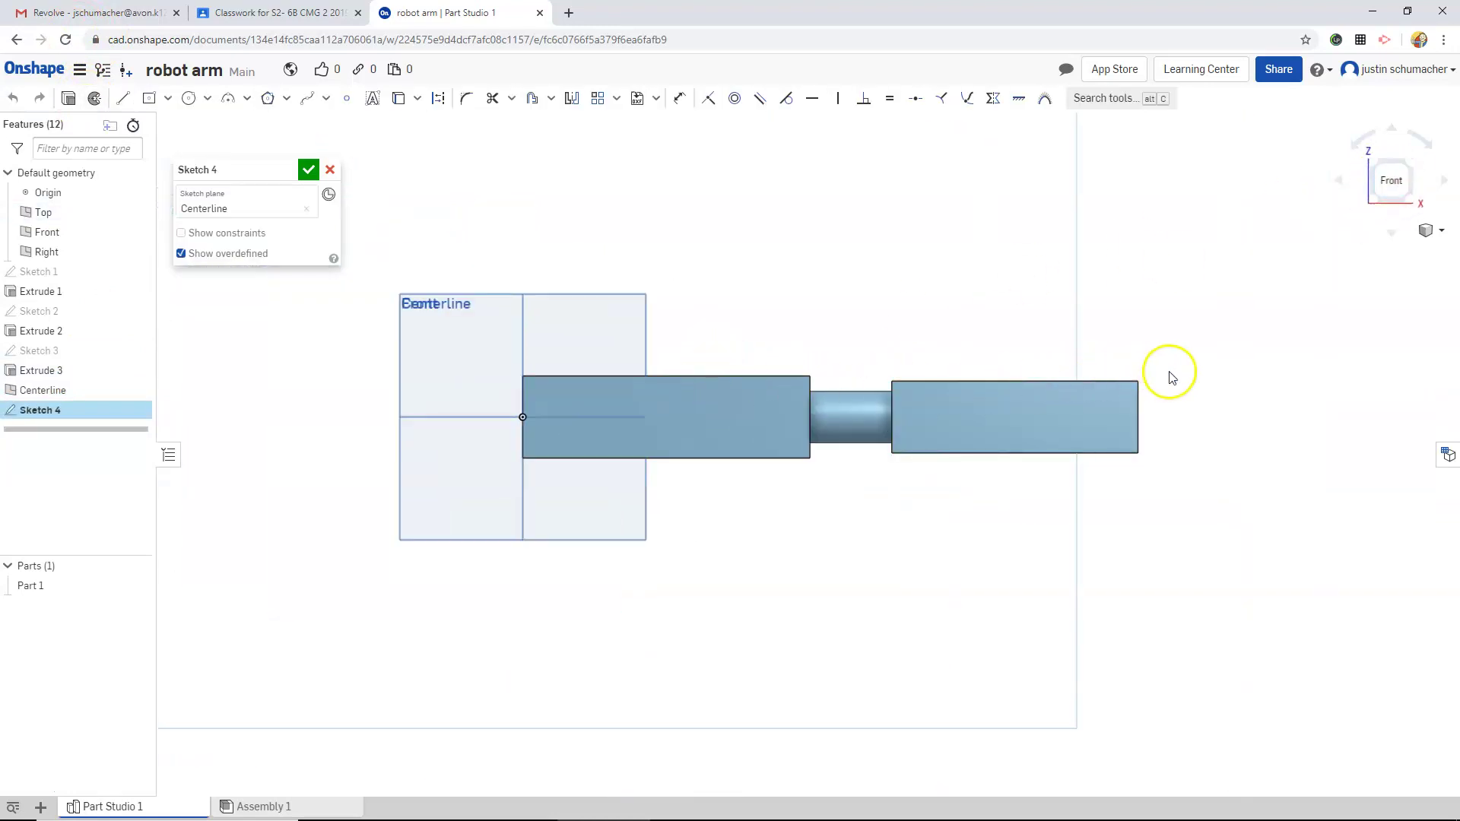
scroll(1194, 379, "up", 2)
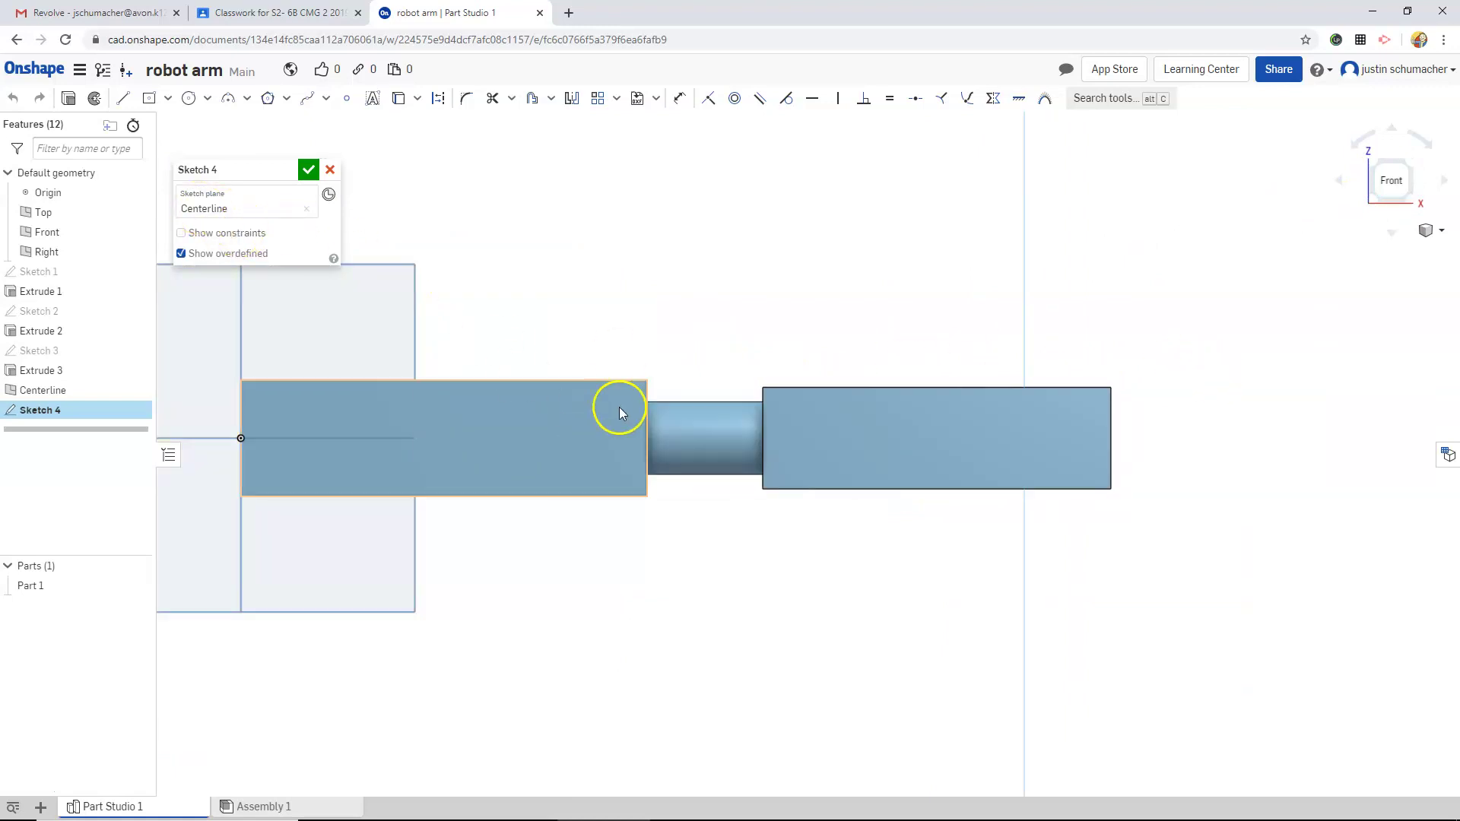
scroll(1190, 472, "down", 2)
scroll(1270, 454, "up", 5)
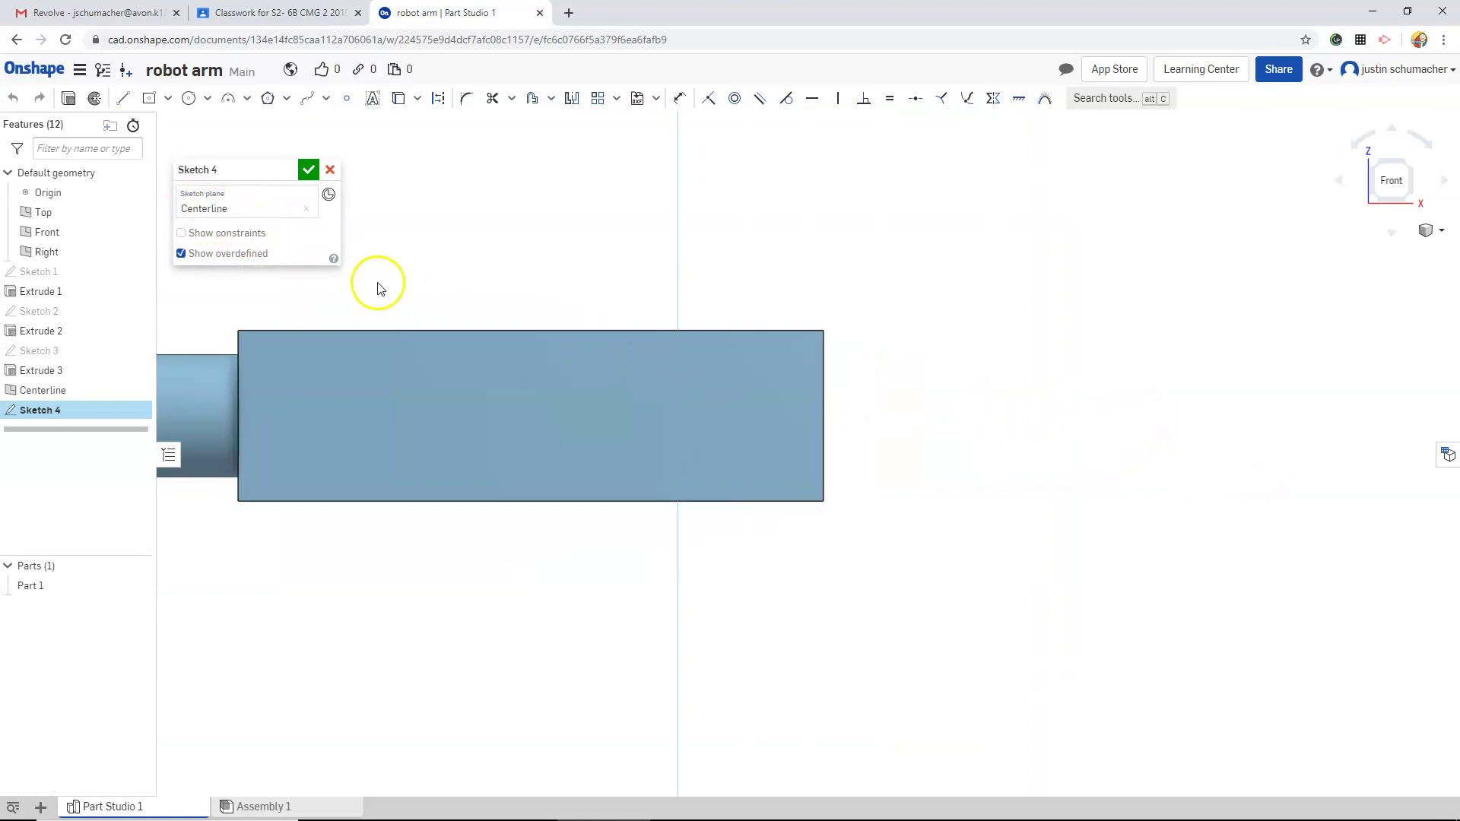
Draw lines for the wrist, the lower diagonal finger and the first straight finger off the arm's end
left_click(124, 99)
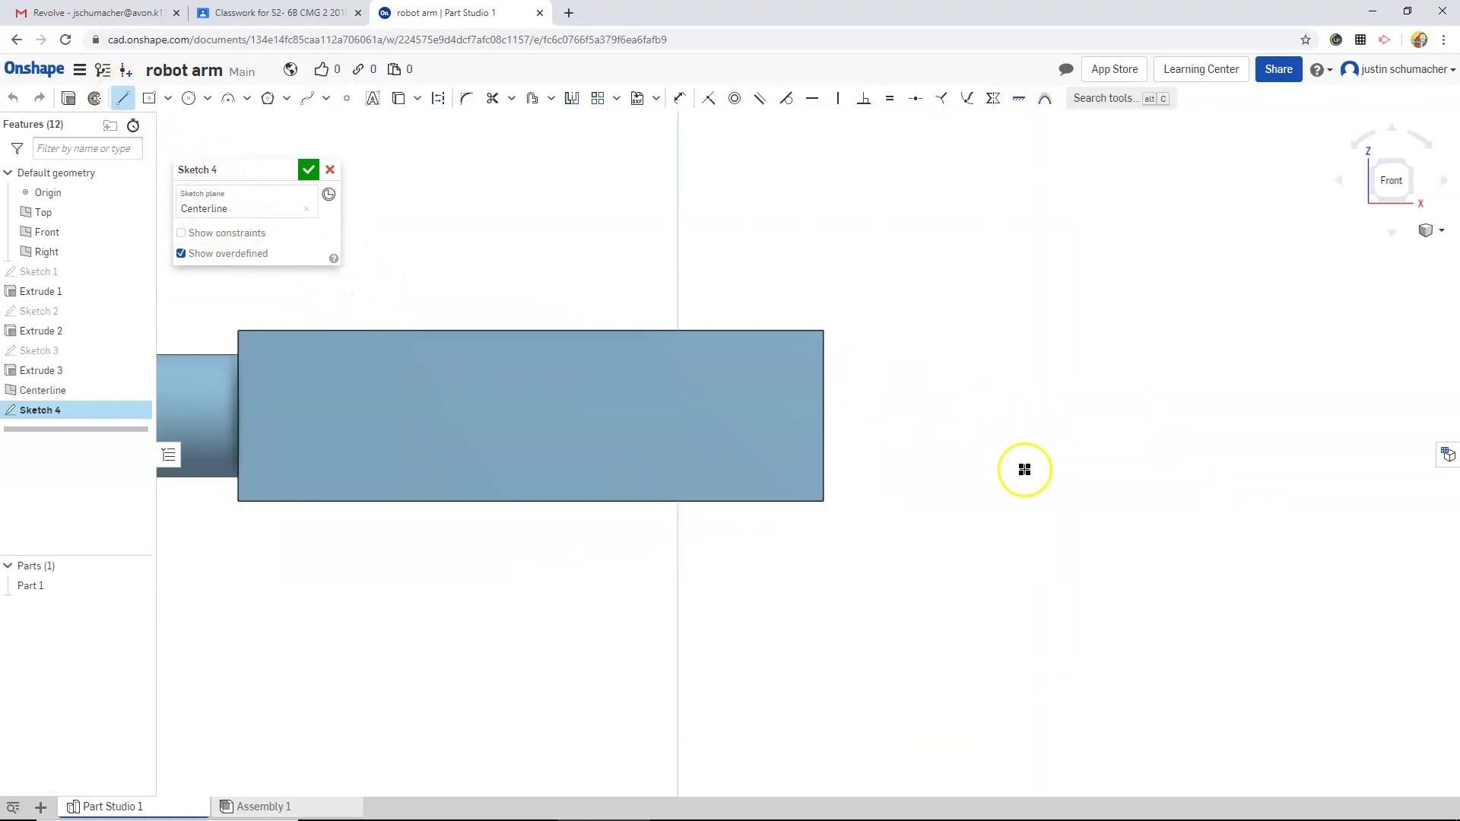
left_click(823, 378)
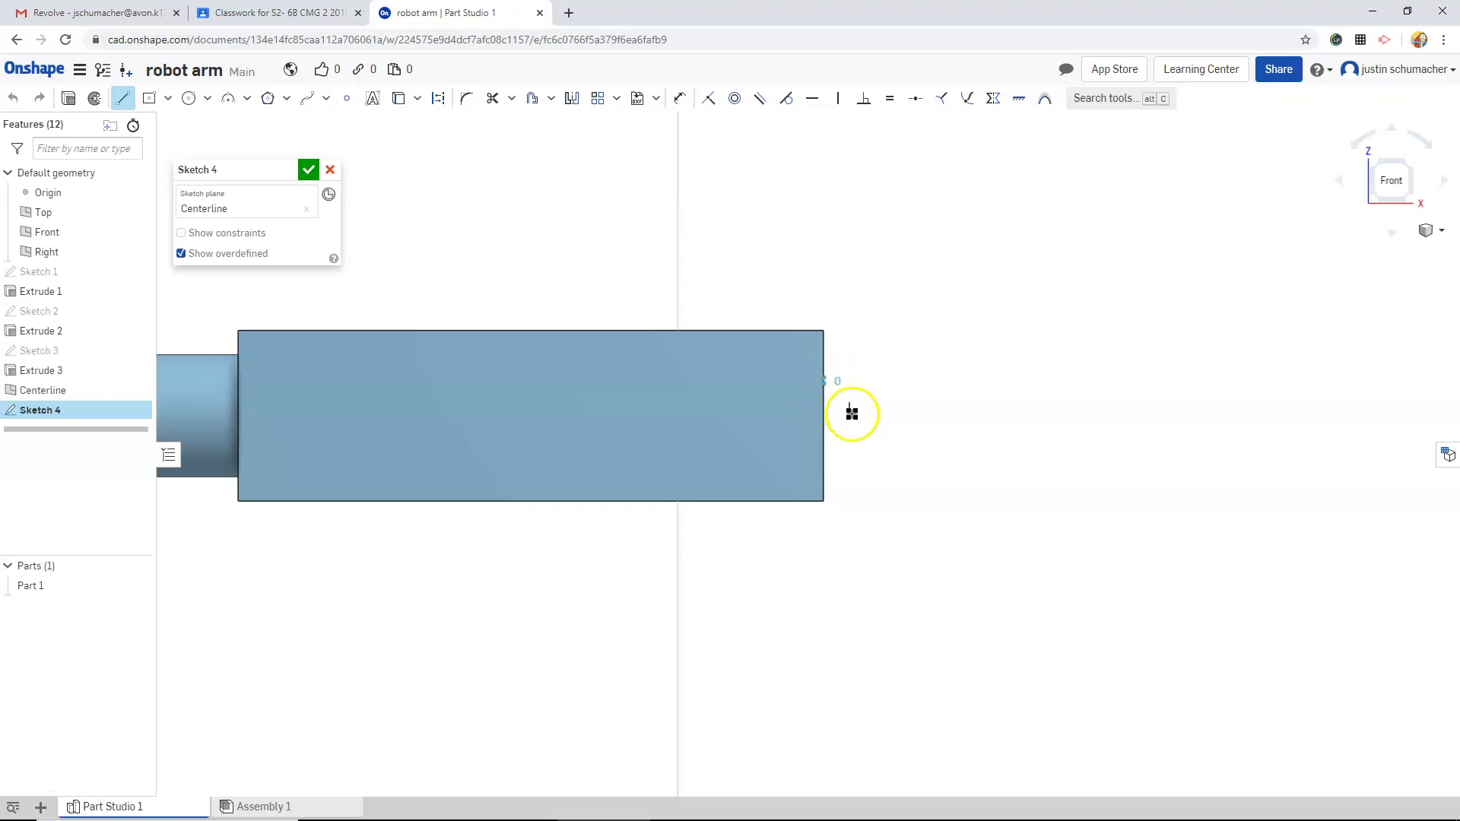
left_click(825, 449)
left_click(865, 449)
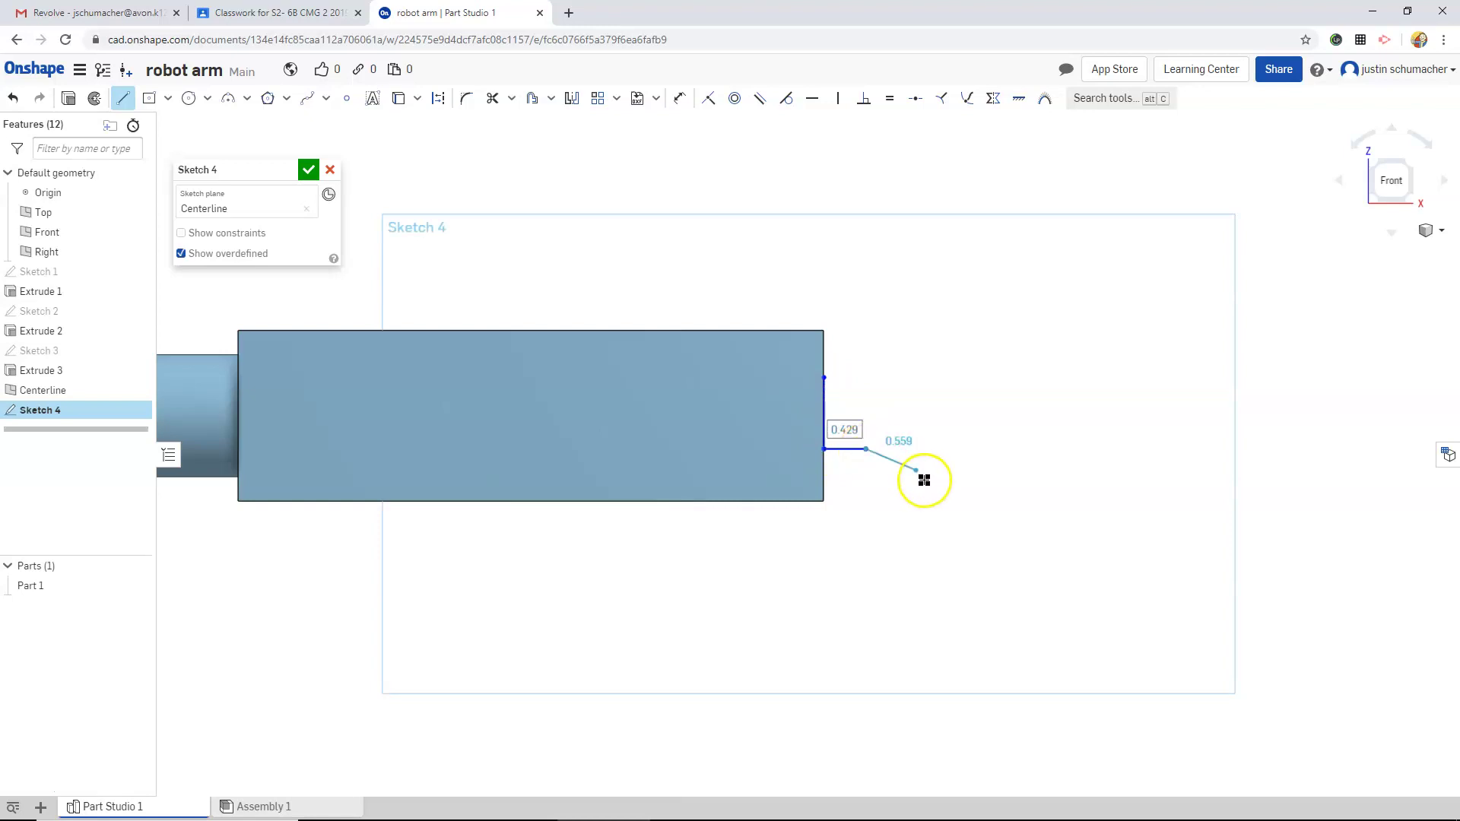
left_click(968, 532)
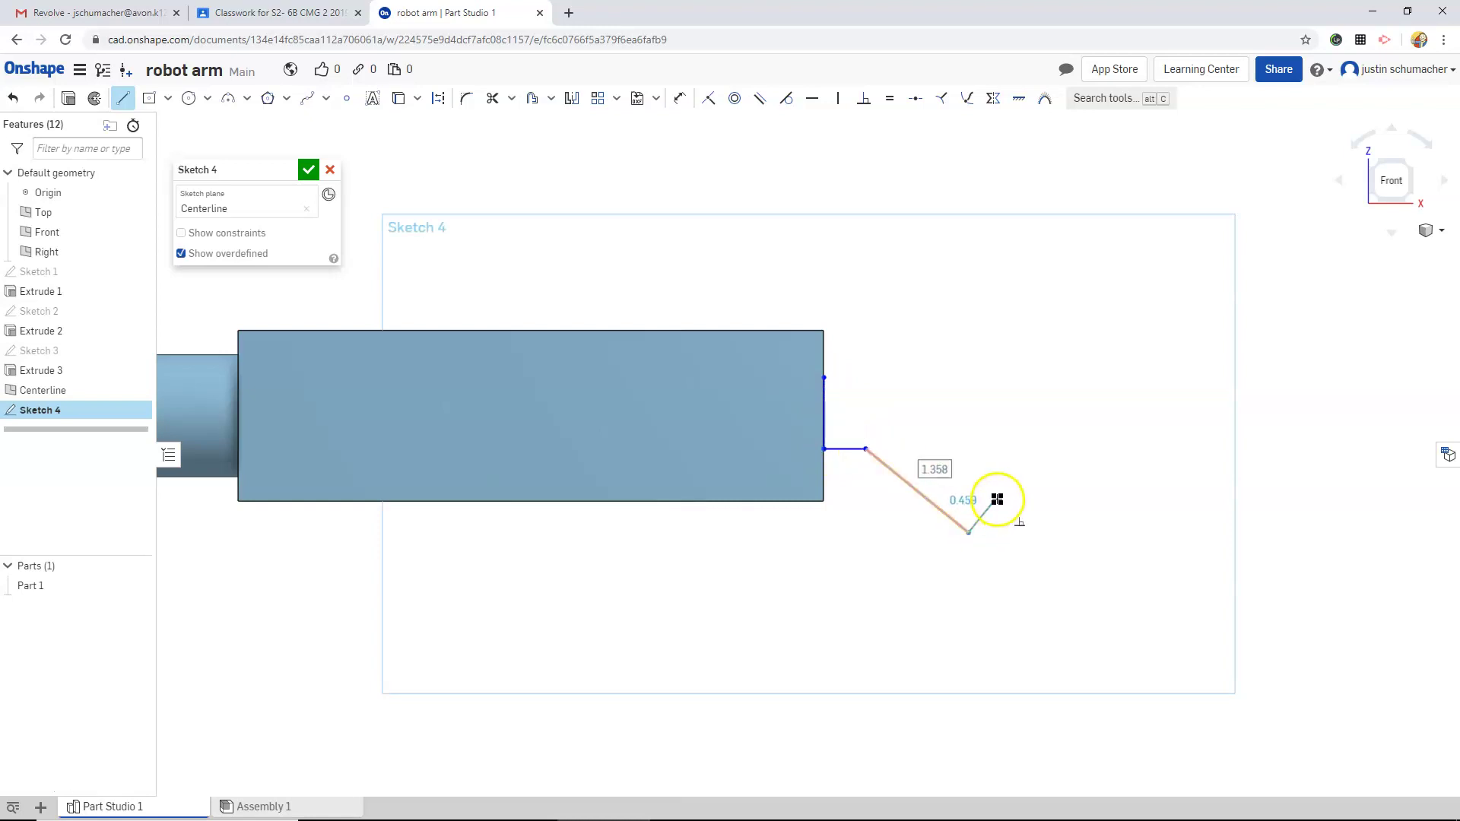
left_click(997, 498)
left_click(933, 446)
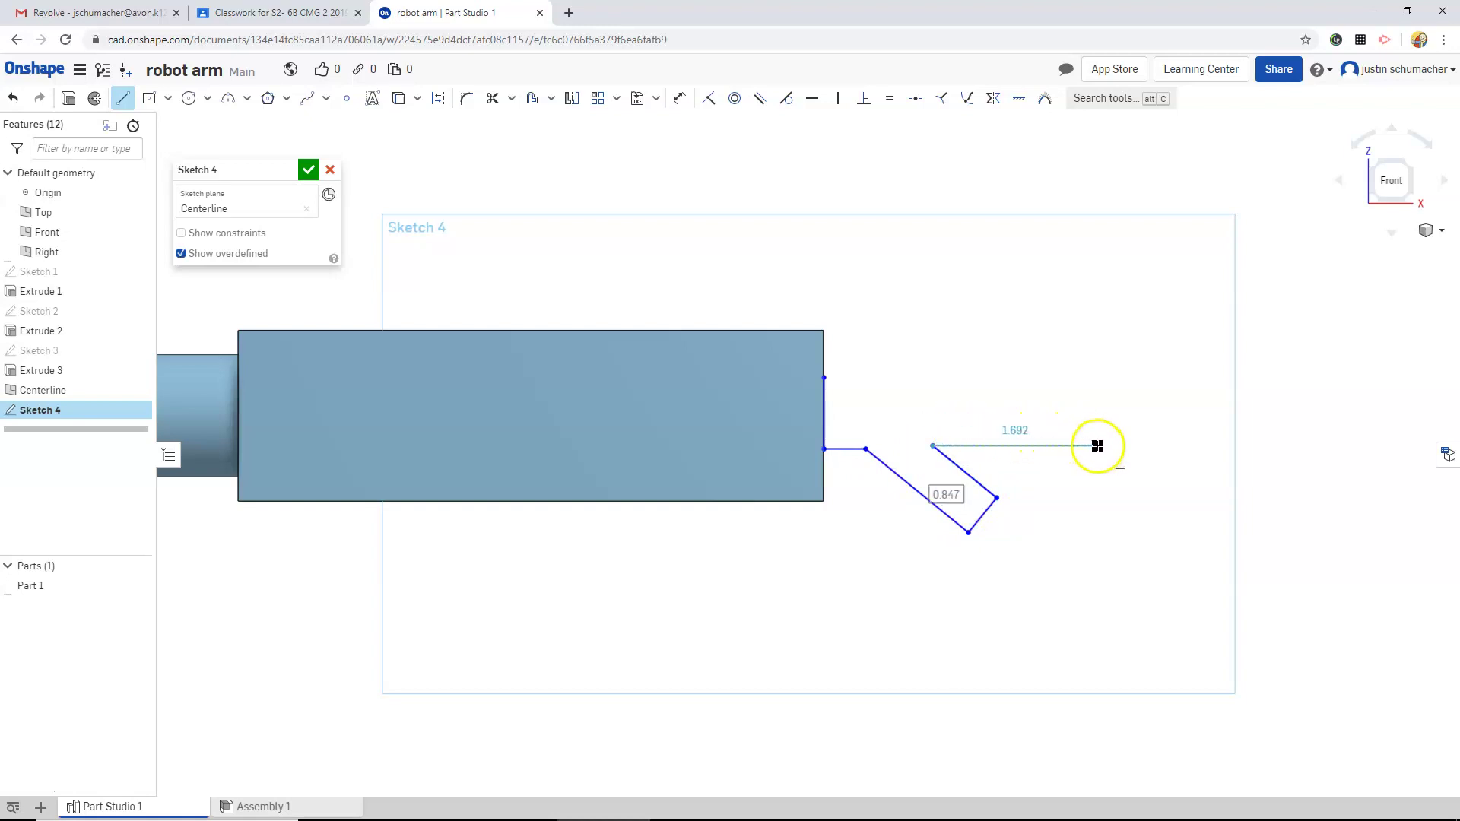
left_click(1097, 446)
left_click(1097, 407)
left_click(922, 408)
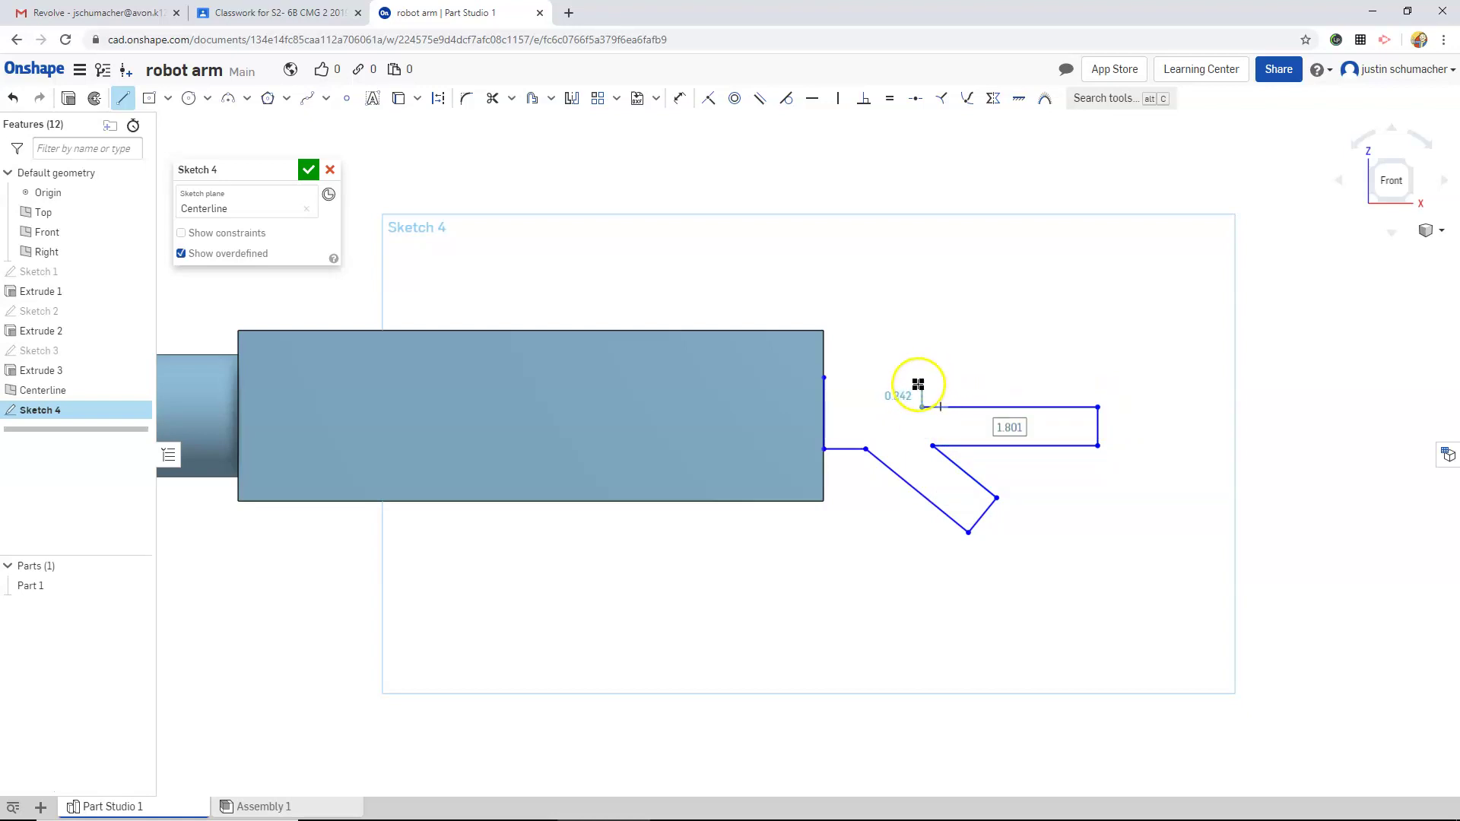
Draw the second straight finger and upper diagonal finger, closing the outline at the arm's end
left_click(922, 384)
left_click(1098, 384)
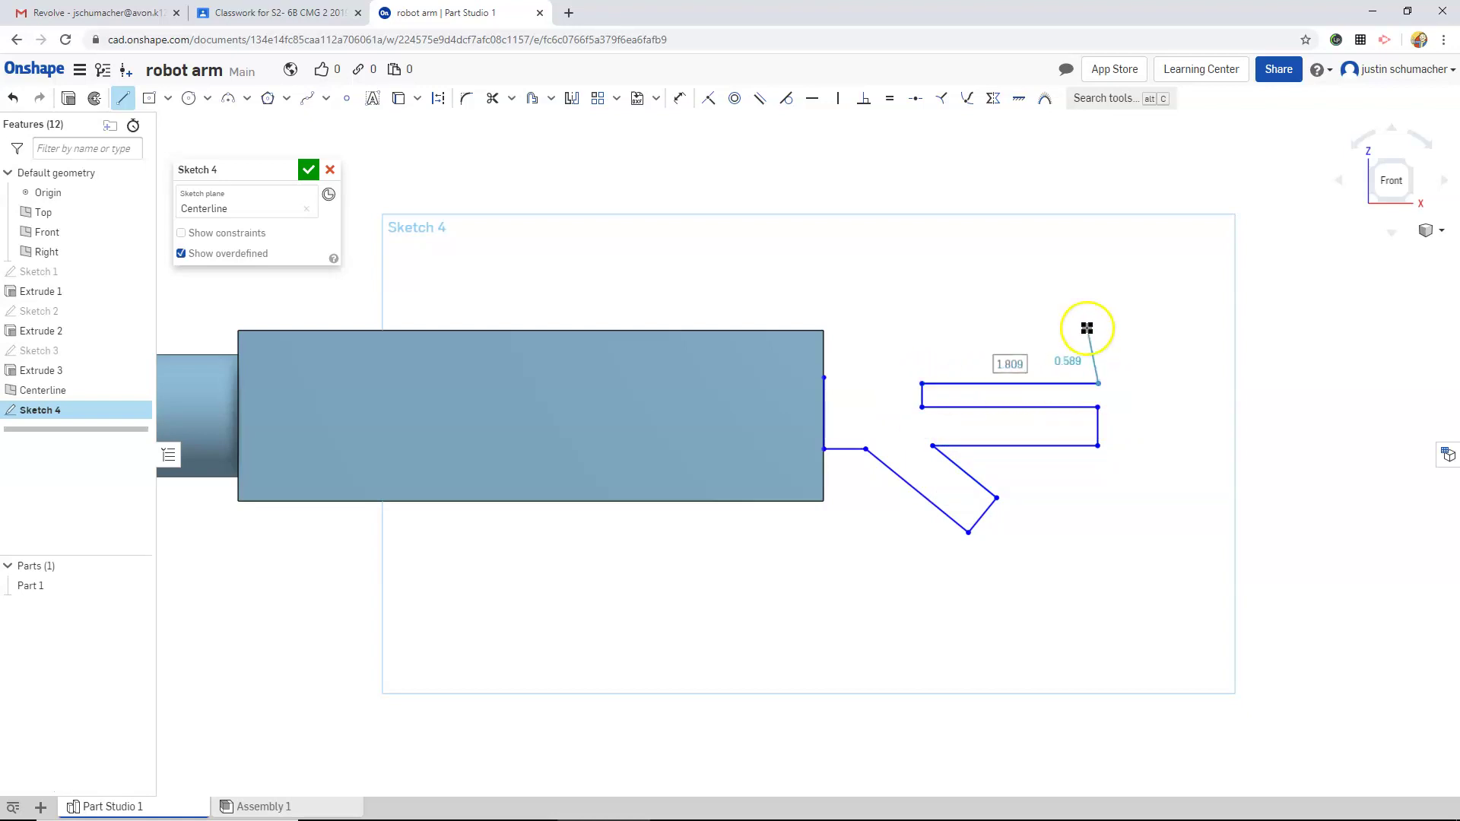
left_click(1098, 340)
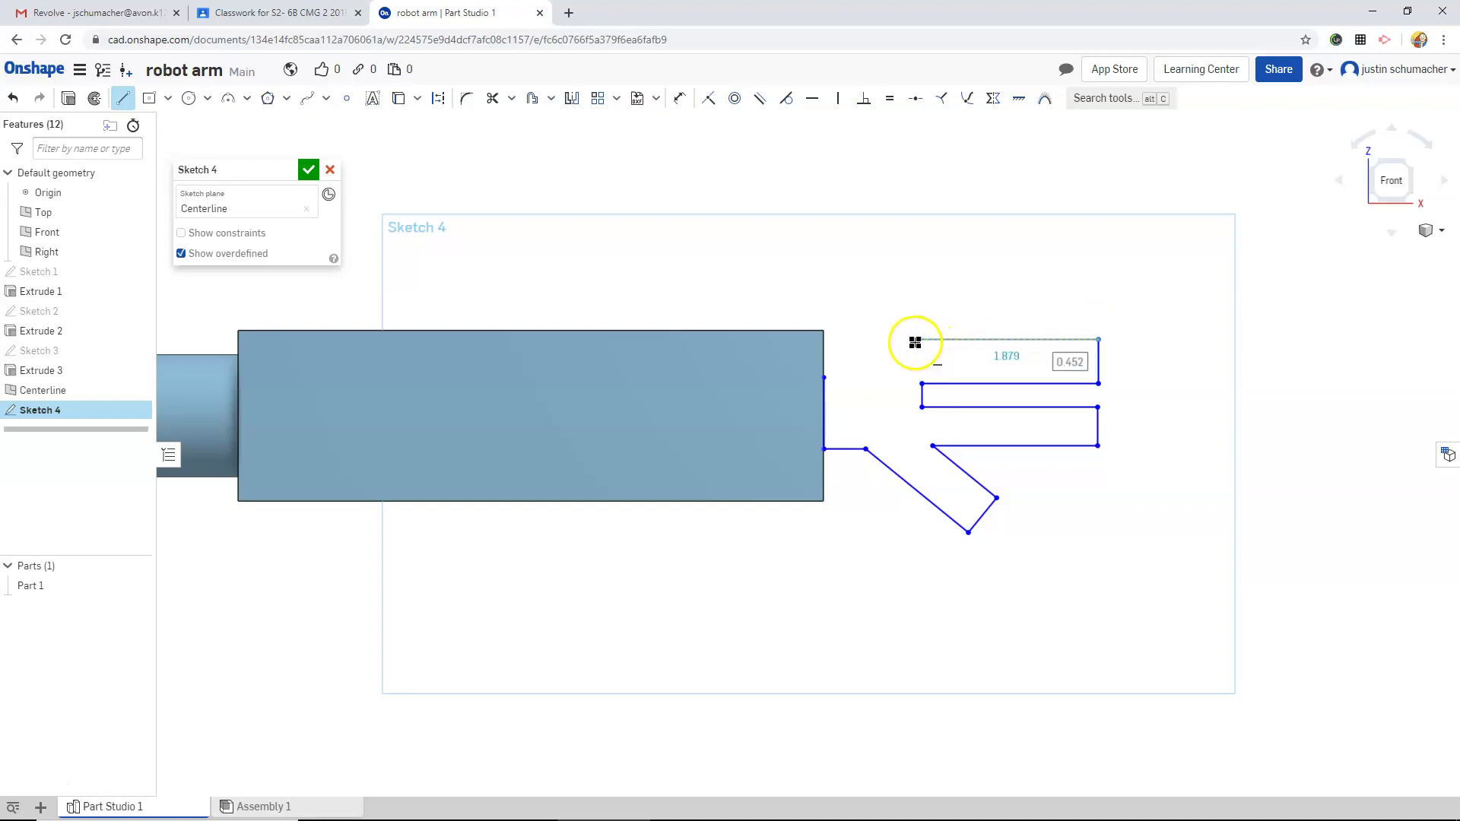
left_click(930, 341)
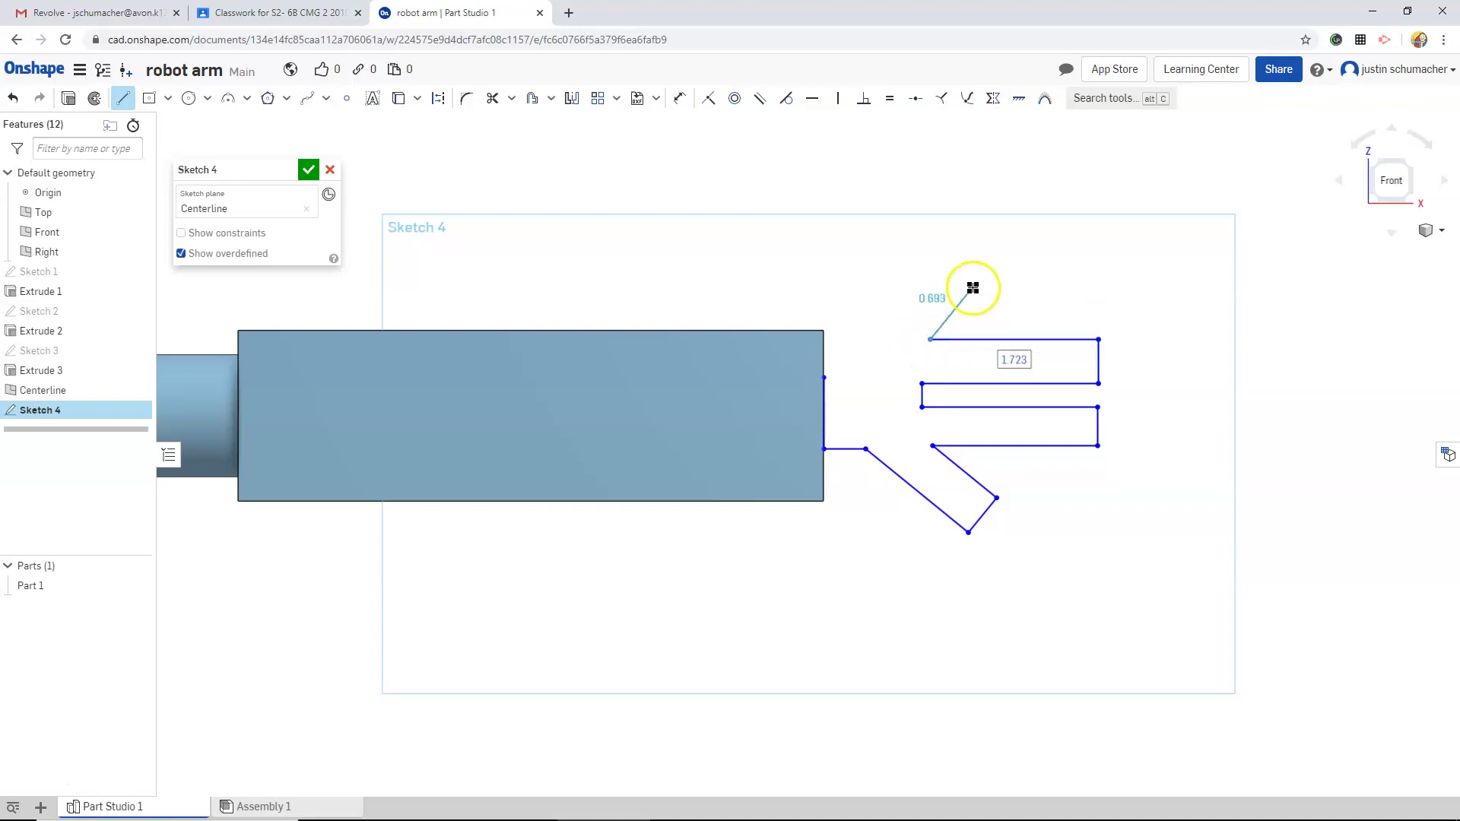
left_click(973, 288)
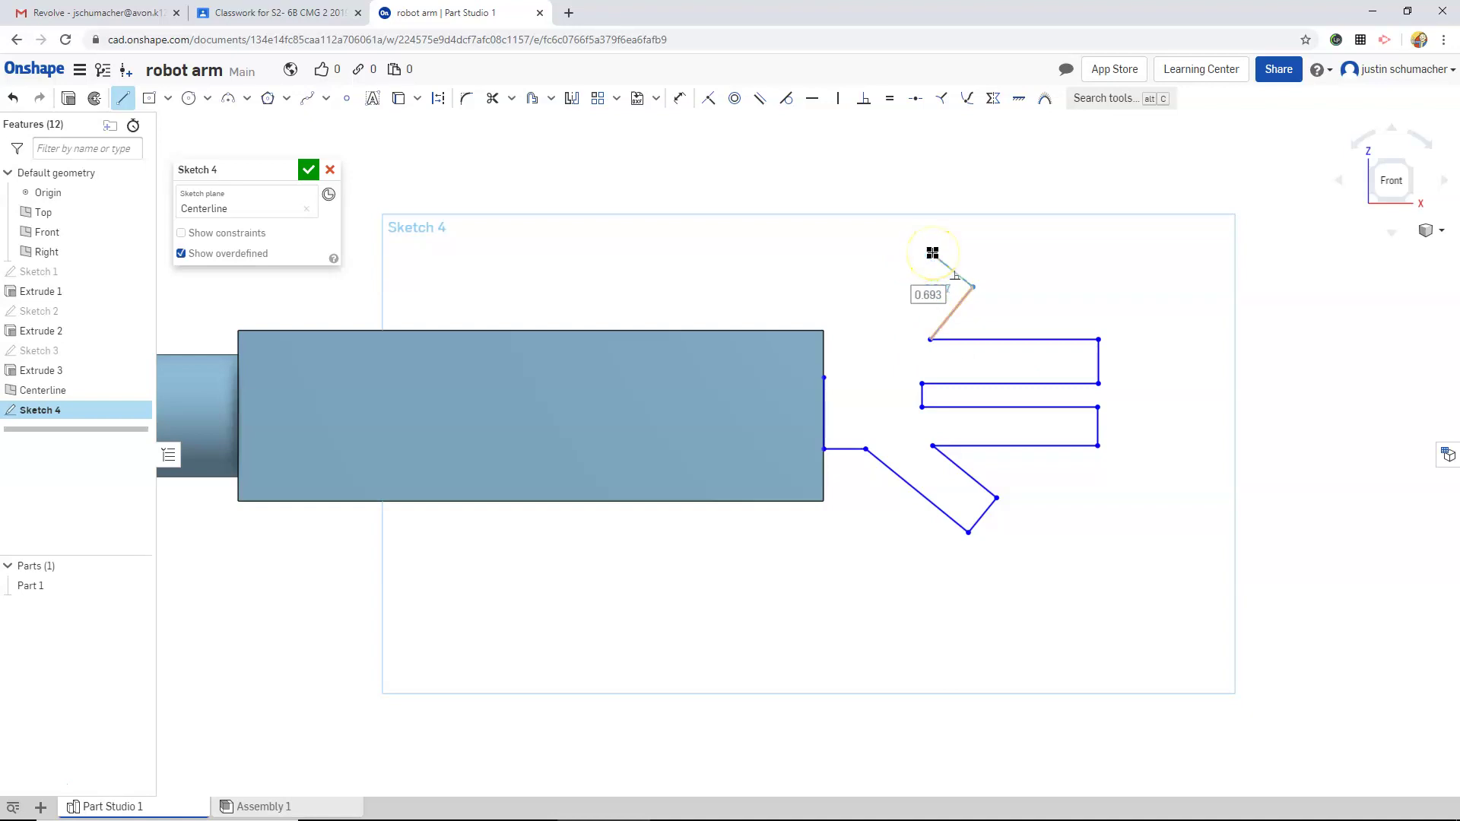
left_click(938, 259)
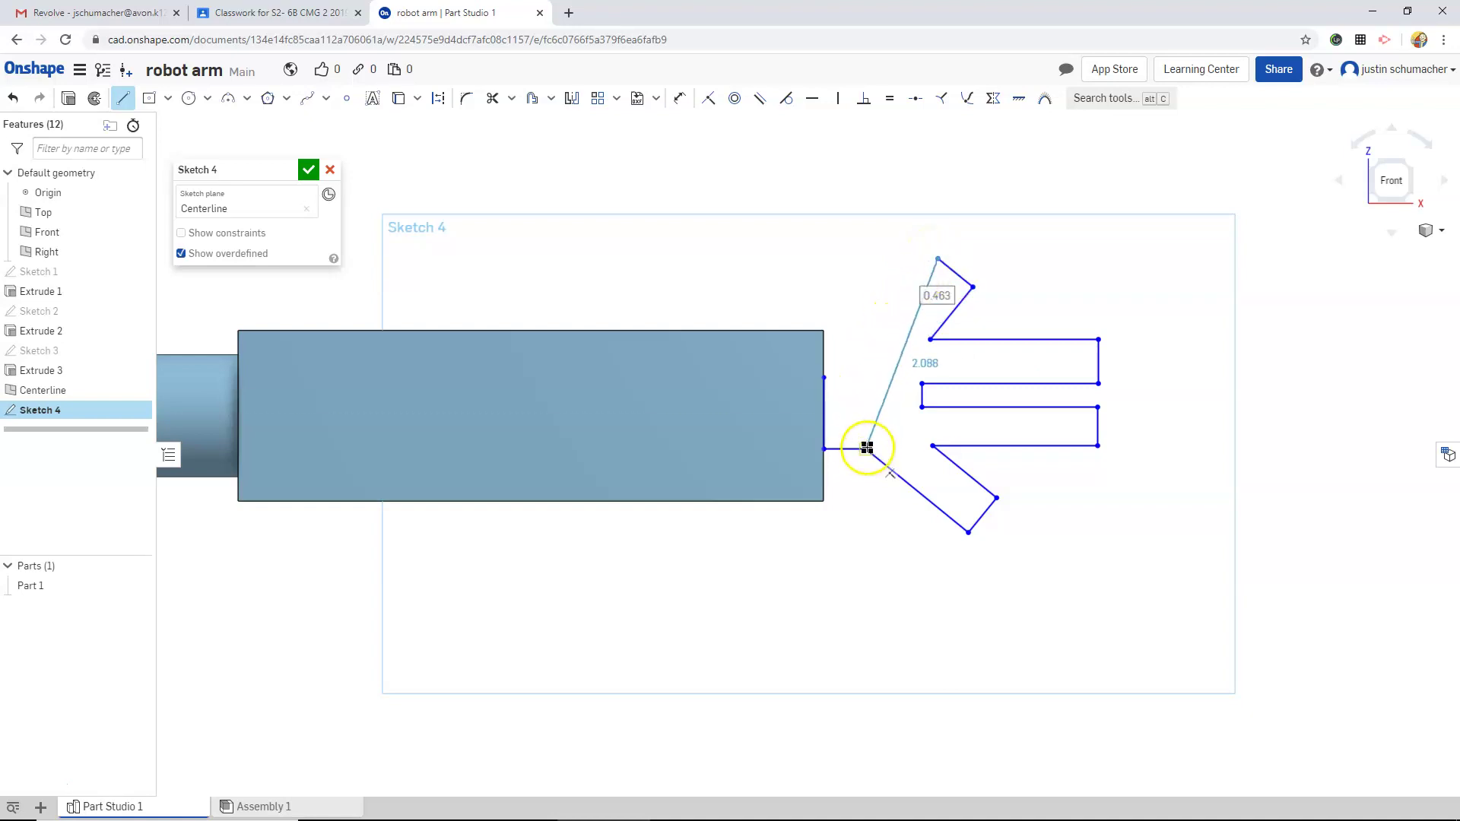
left_click(866, 369)
left_click(823, 378)
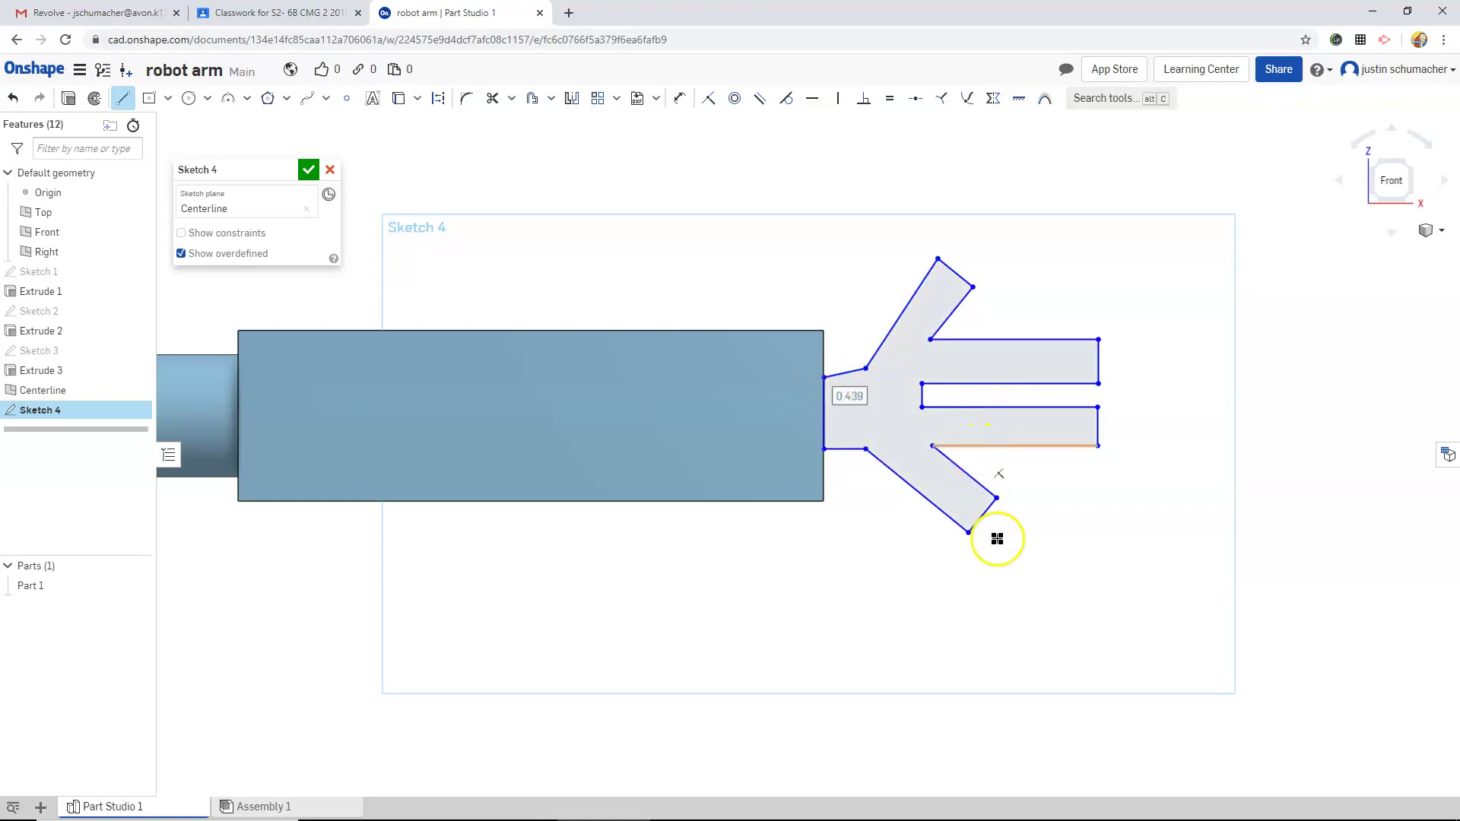
Orbit into a 3D view, finish Sketch 4, and select its claw outline
scroll(1126, 667, "down", 3)
right_click_drag(1125, 665, 1039, 676)
scroll(814, 498, "up", 5)
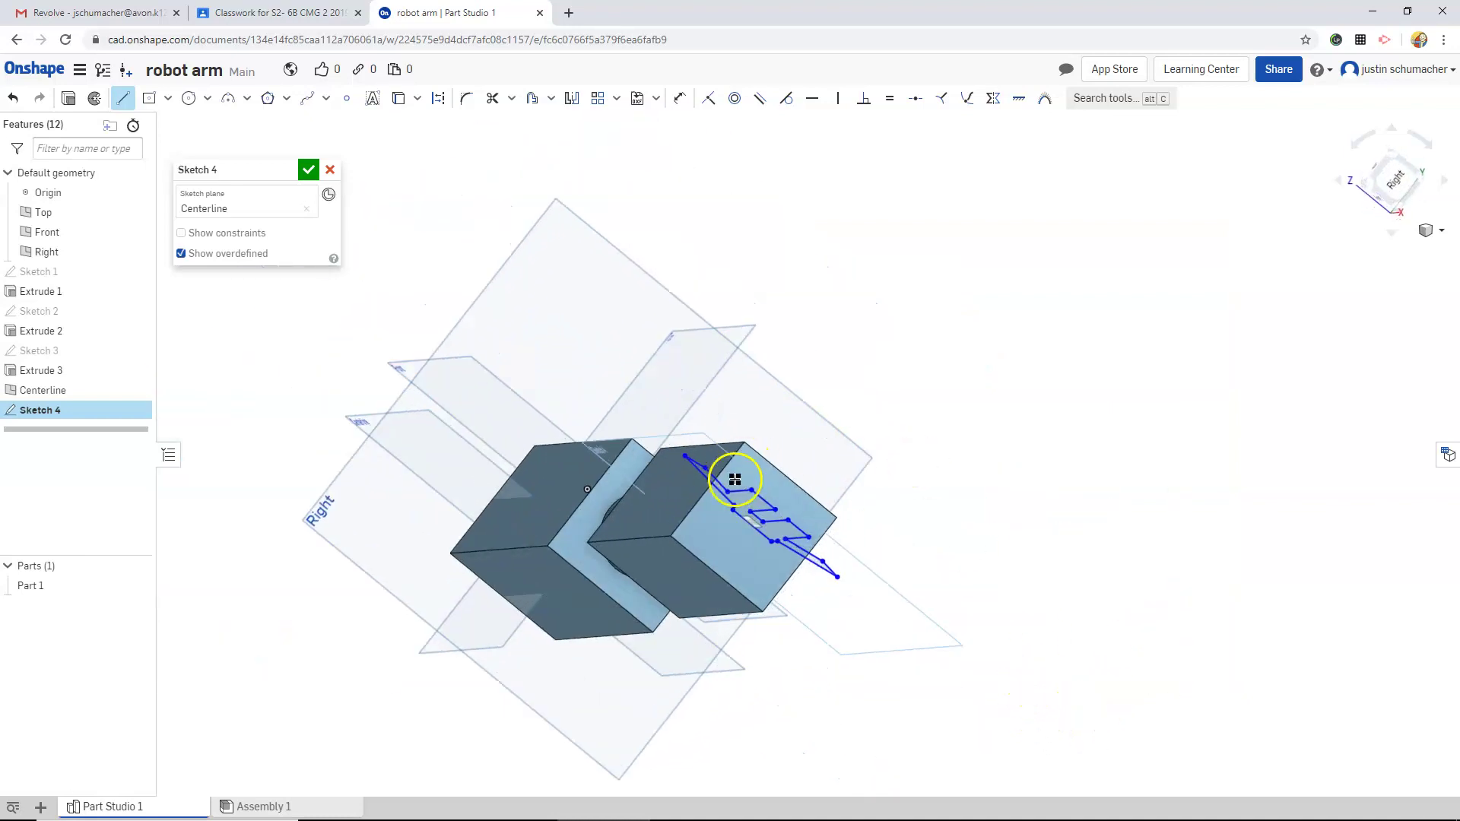
right_click_drag(735, 534, 743, 512)
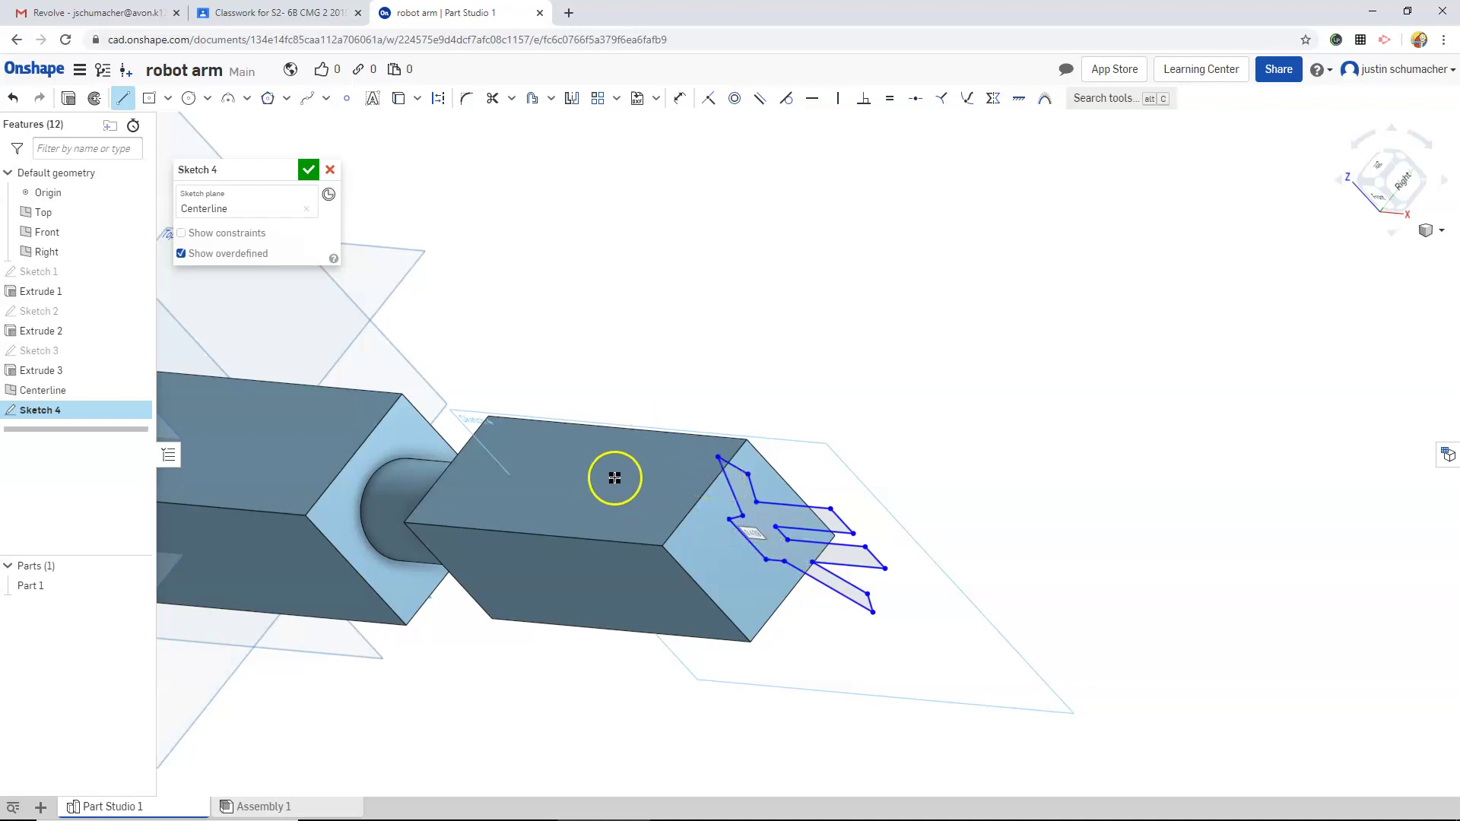
left_click(308, 169)
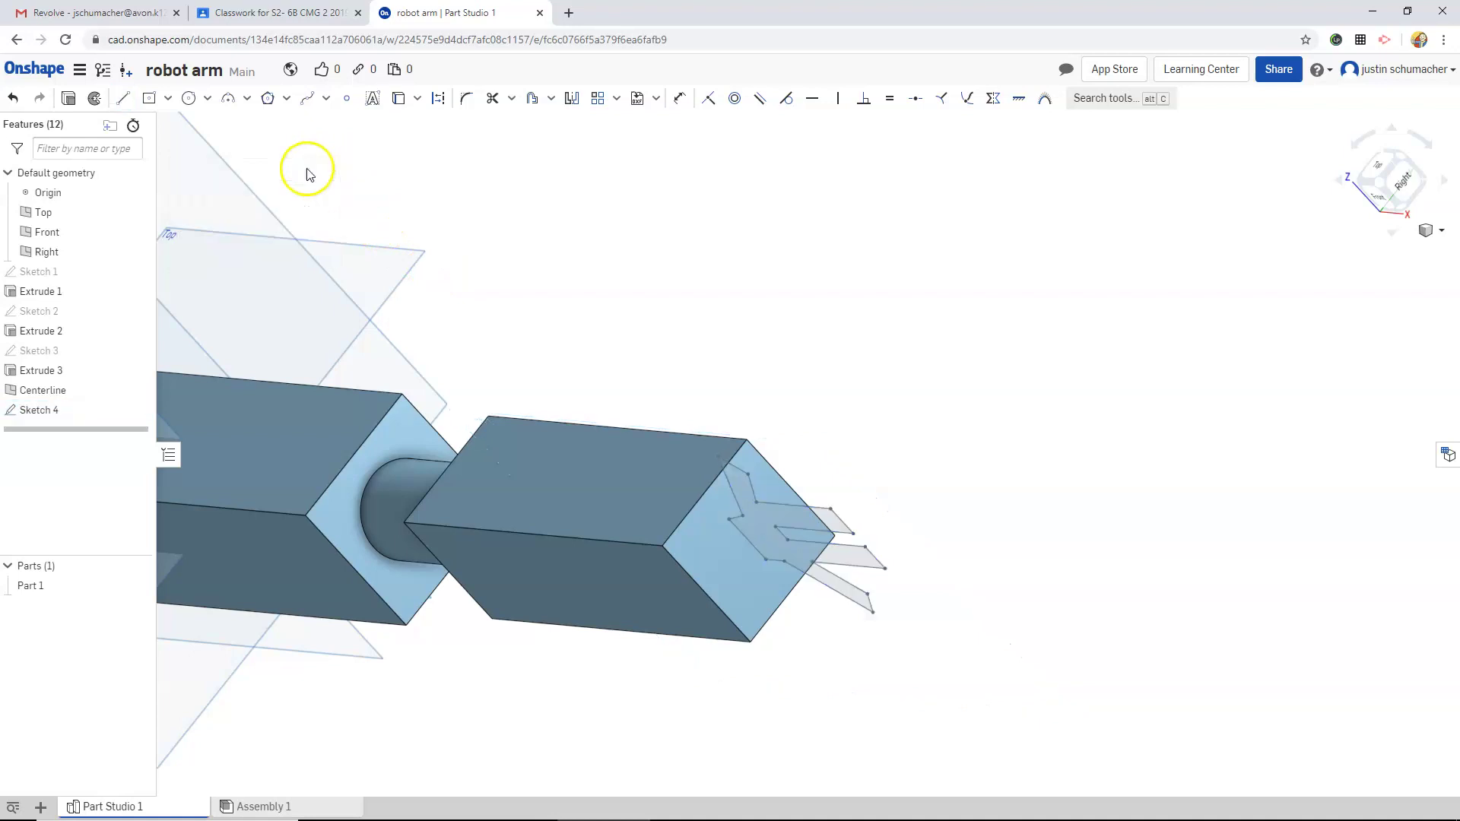
left_click(34, 410)
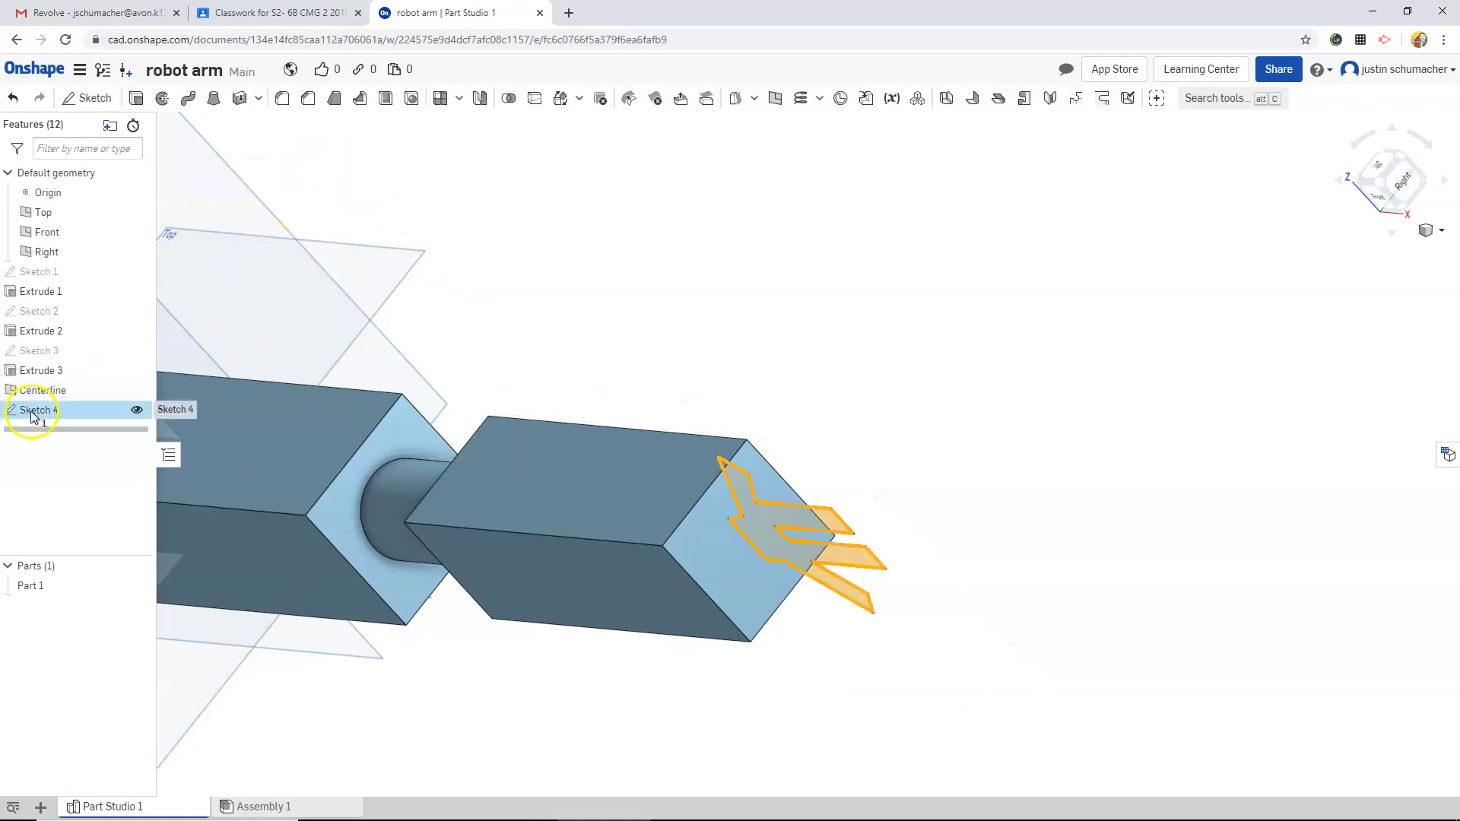
Extrude Sketch 4 symmetrically and select the depth field to enter 0.75 in
left_click(136, 98)
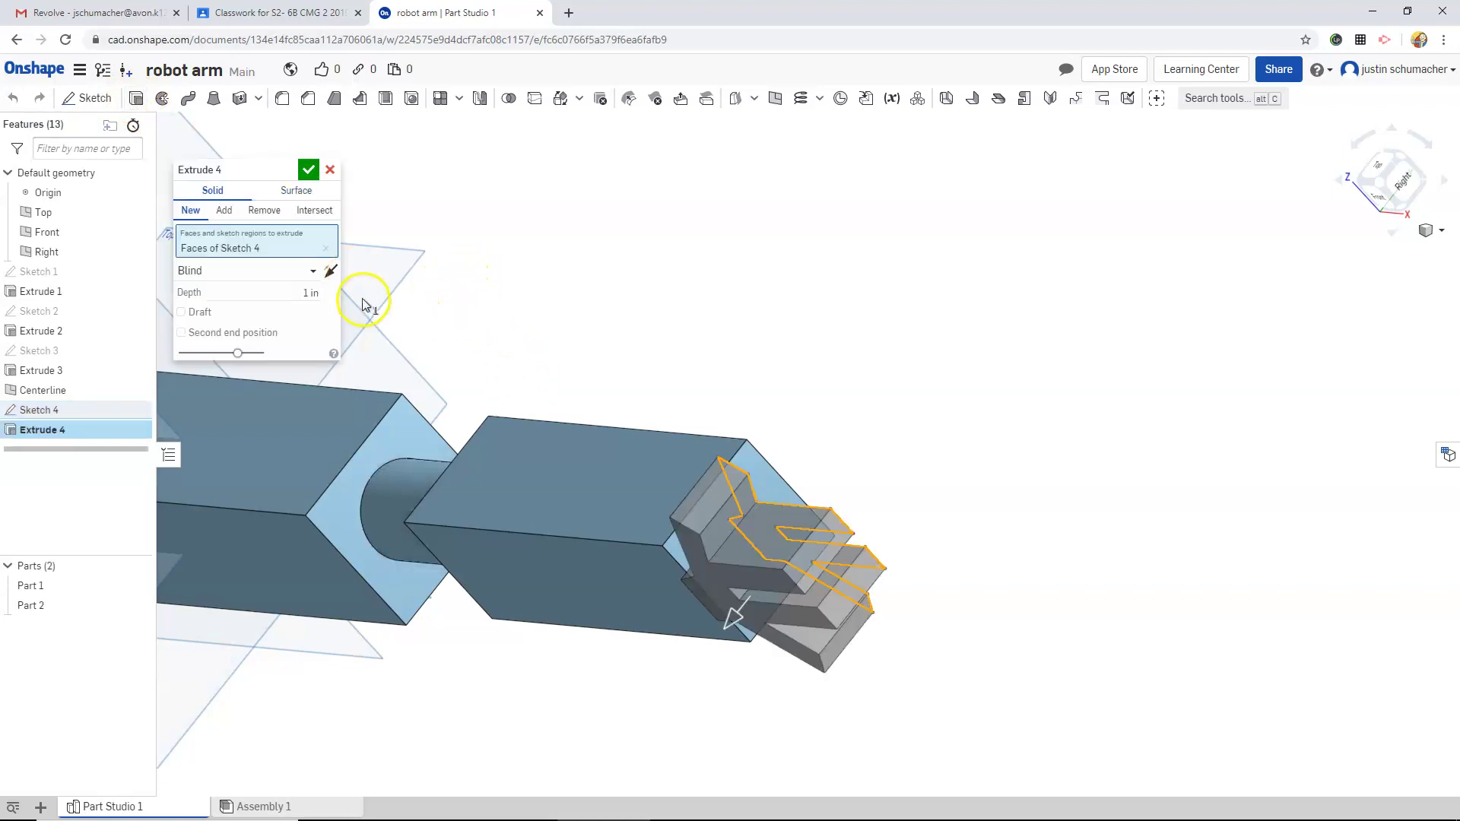
left_click(318, 274)
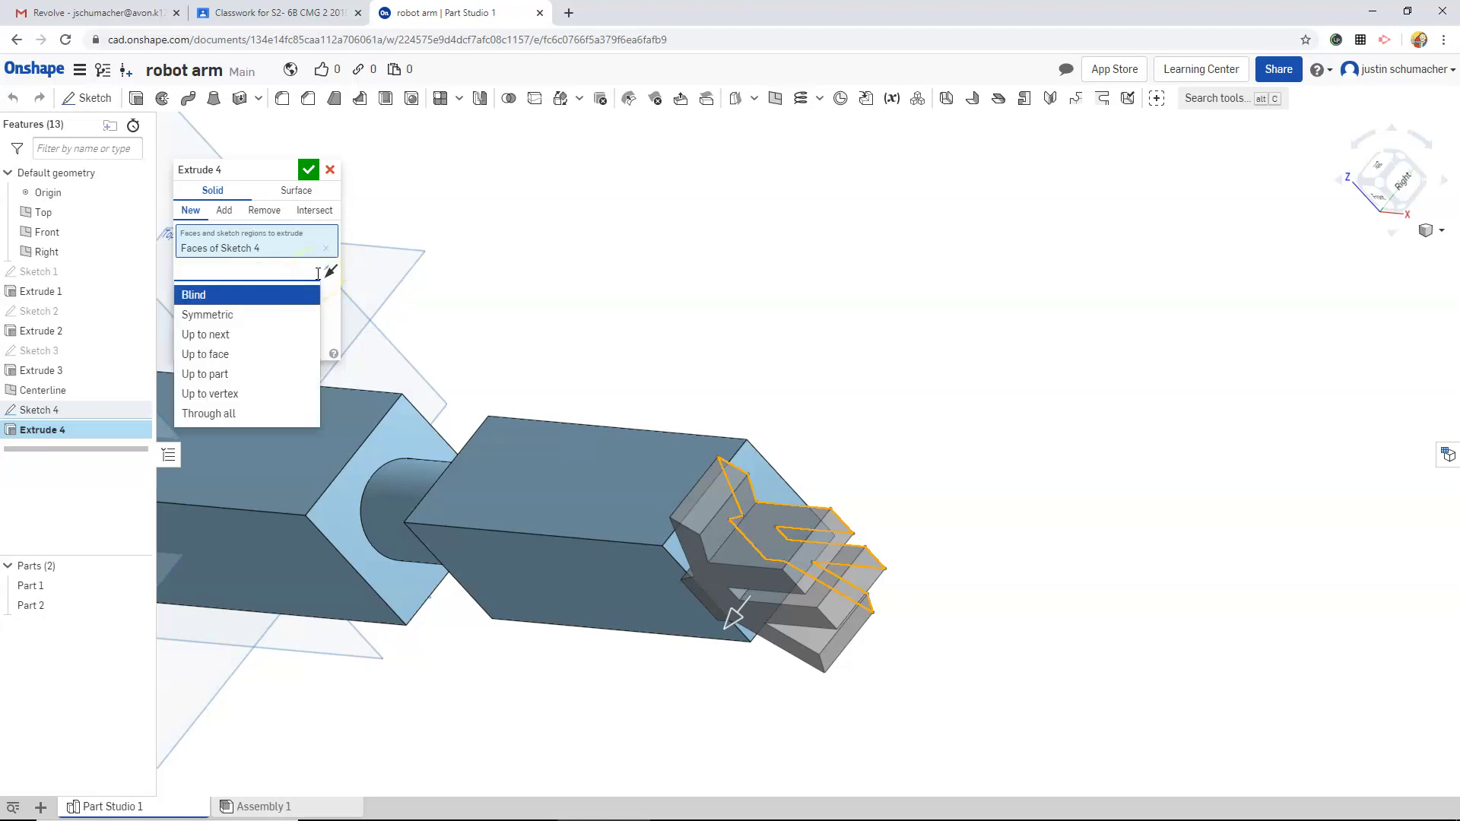
left_click(207, 315)
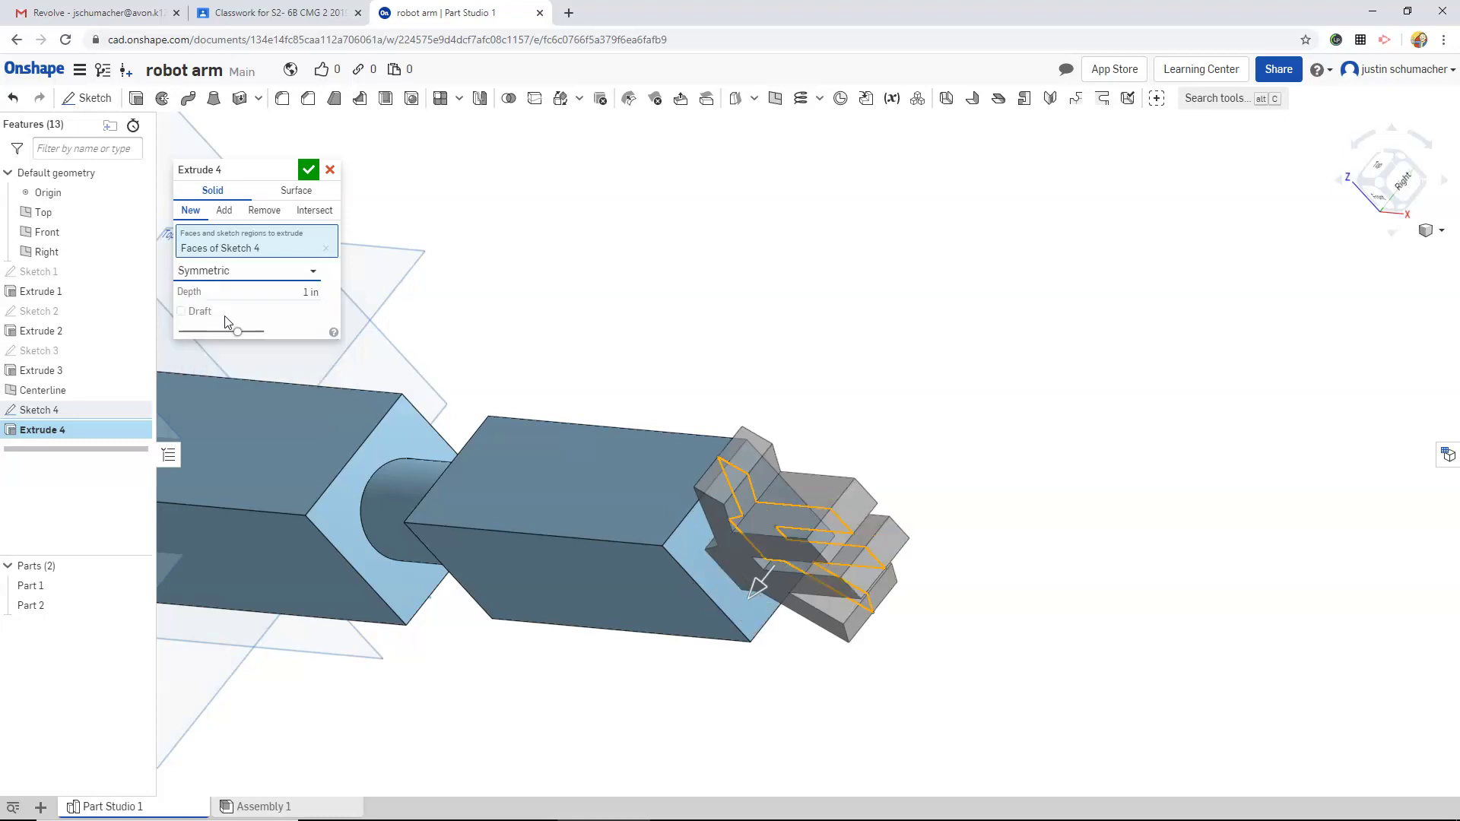
right_click_drag(736, 479, 743, 613)
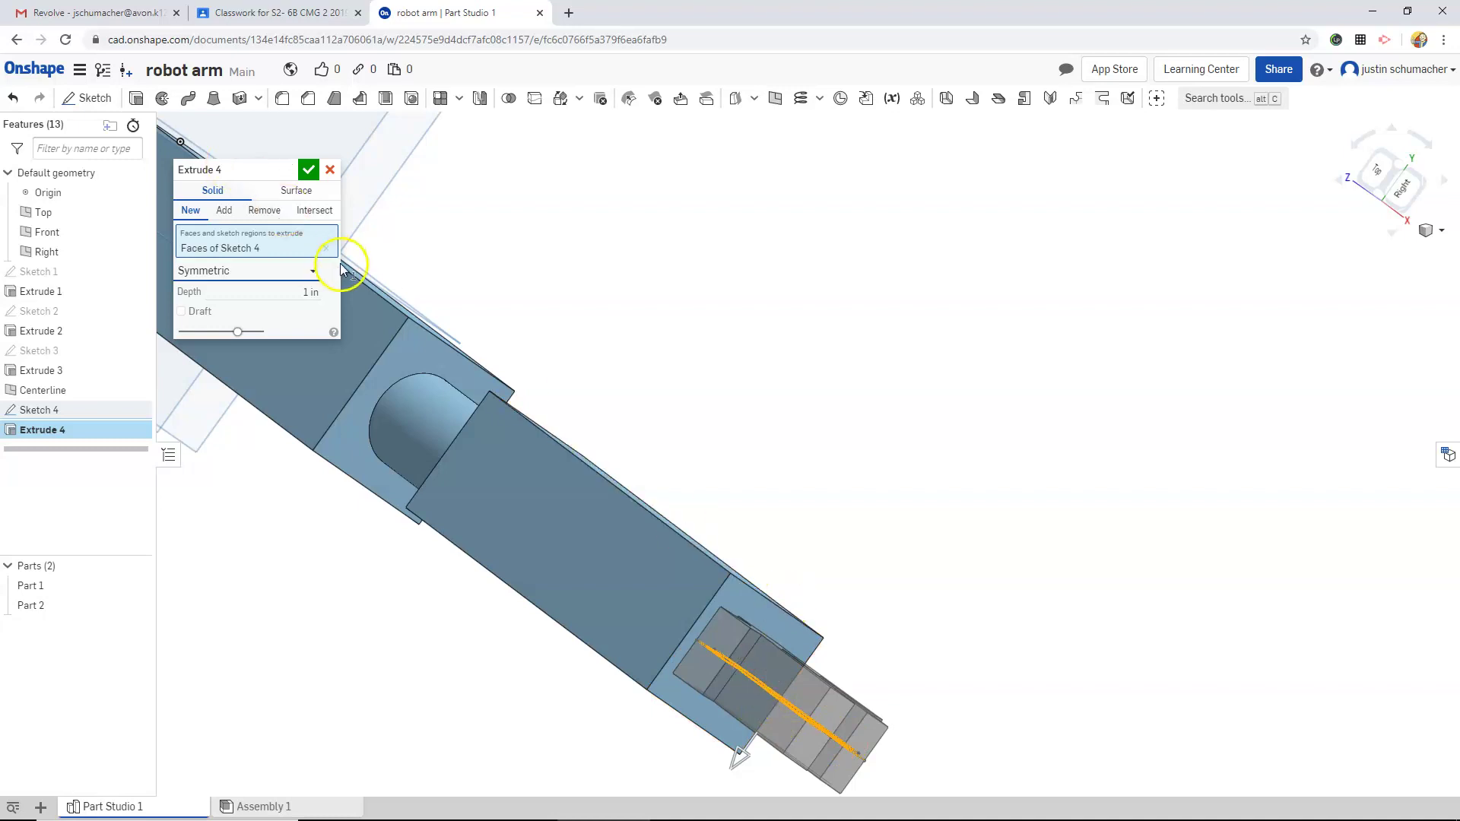
right_click_drag(789, 560, 768, 547)
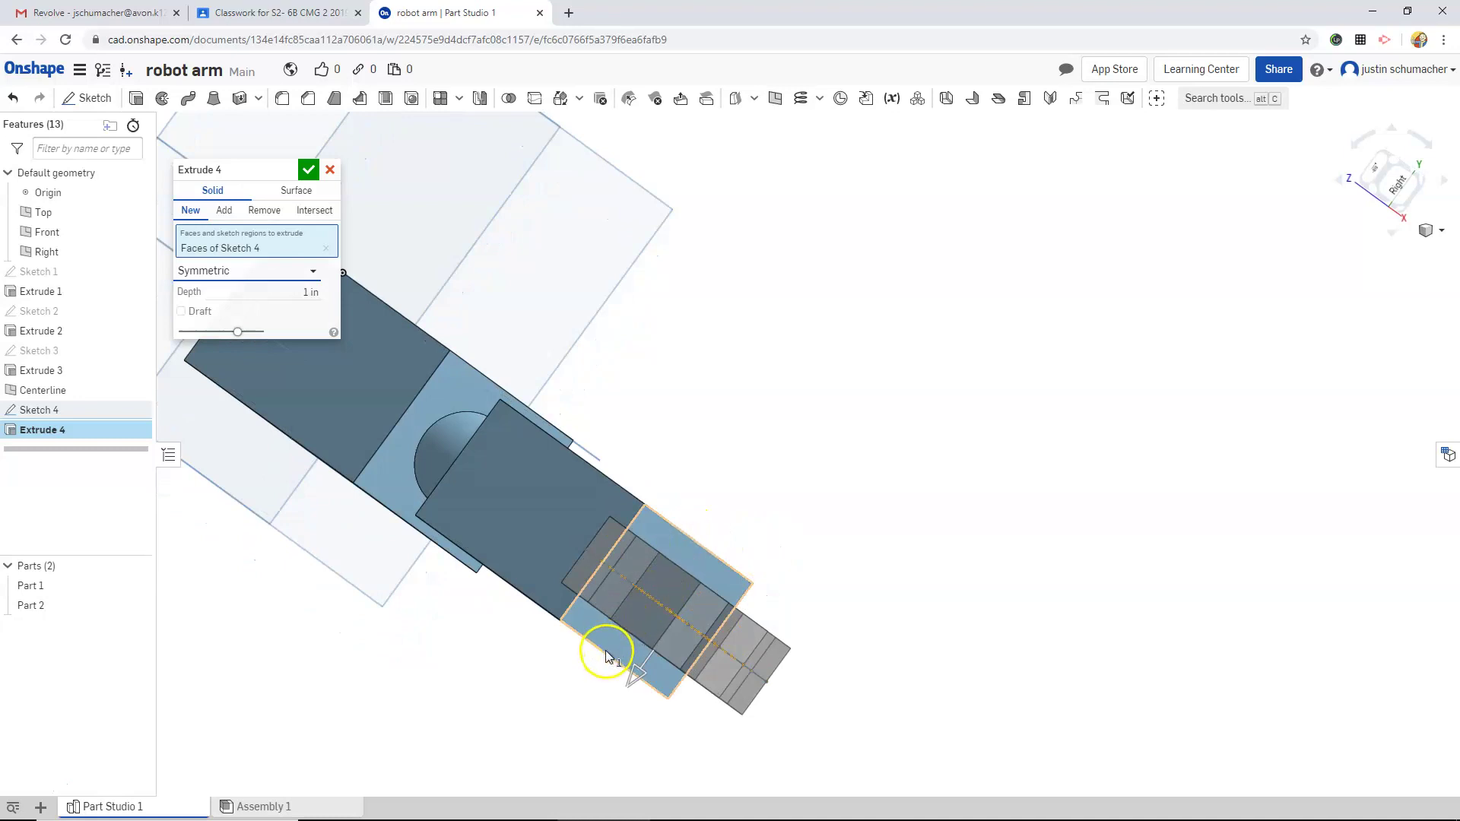
left_click(319, 290)
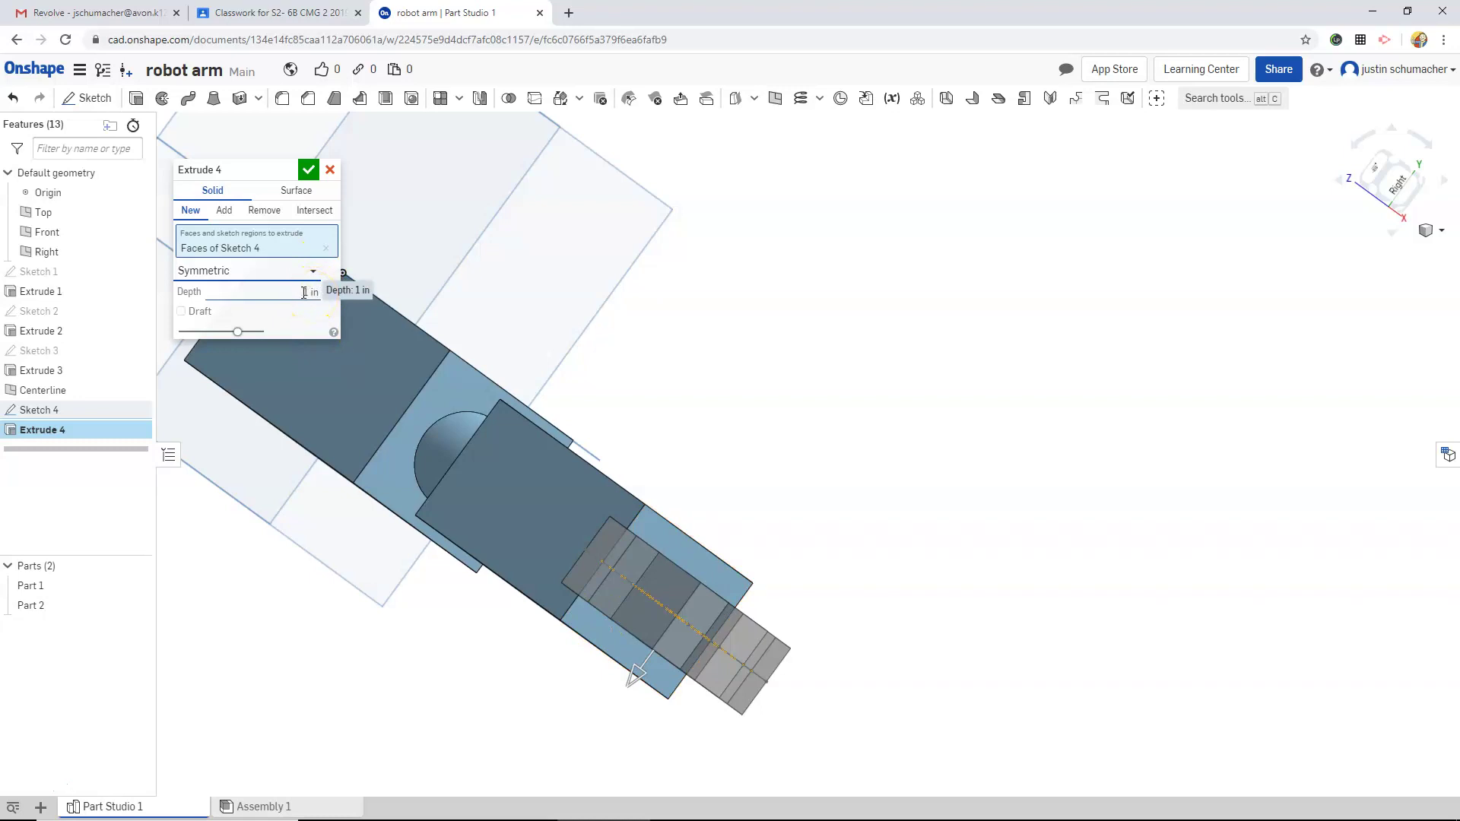
left_click_drag(302, 291, 349, 275)
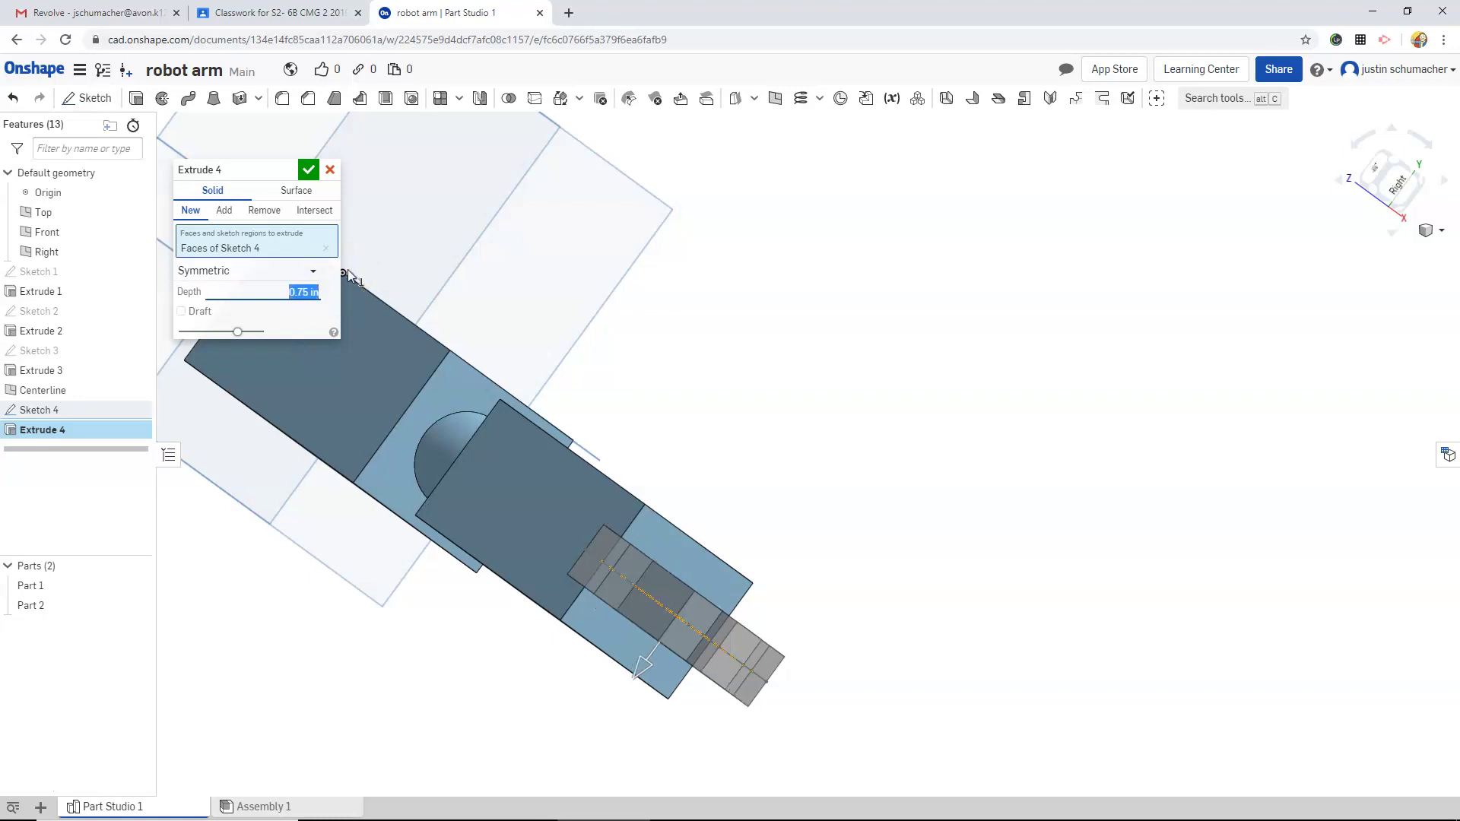
left_click(308, 172)
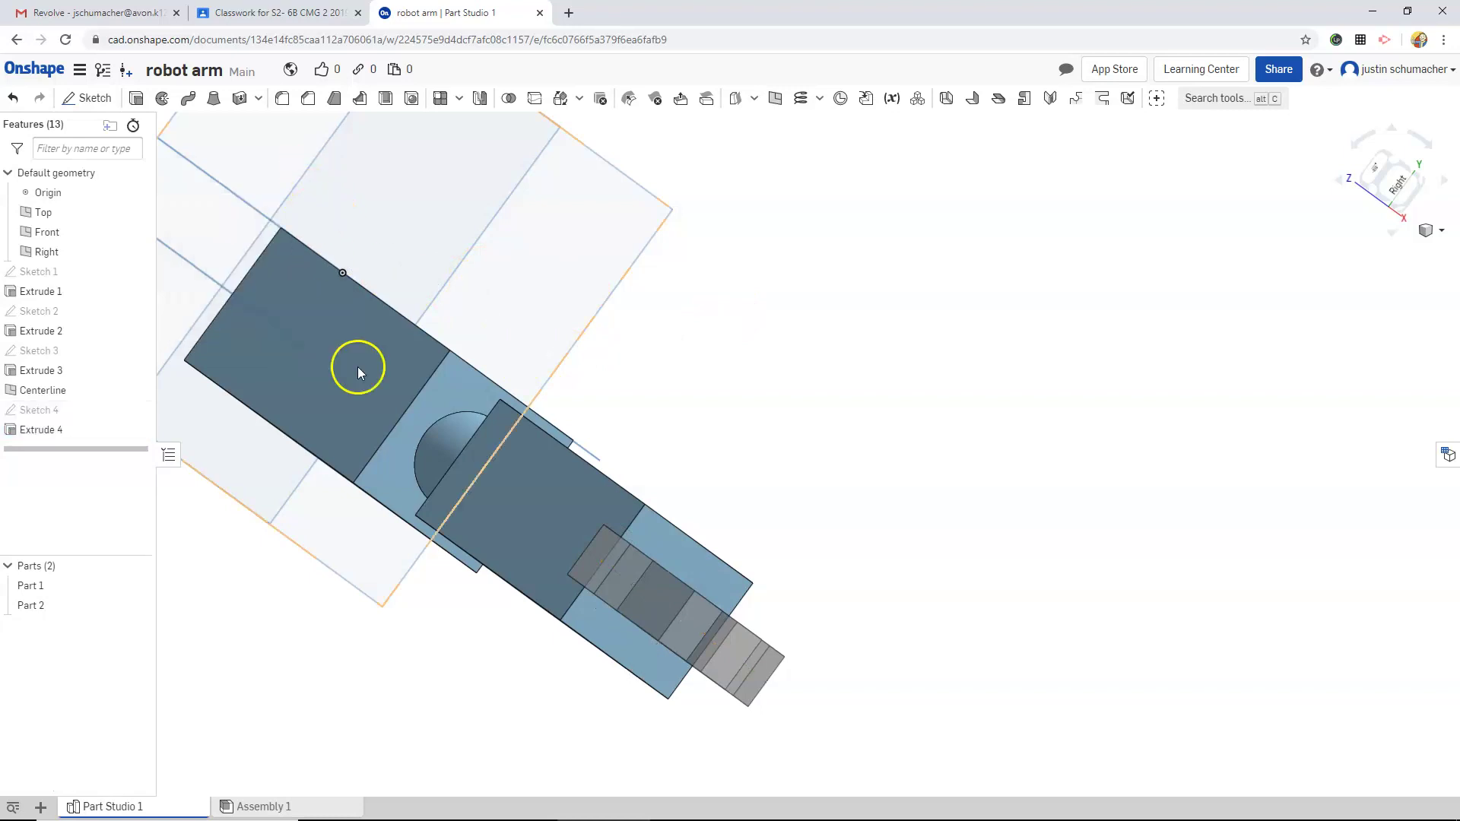
scroll(357, 377, "down", 4)
right_click_drag(365, 505, 459, 381)
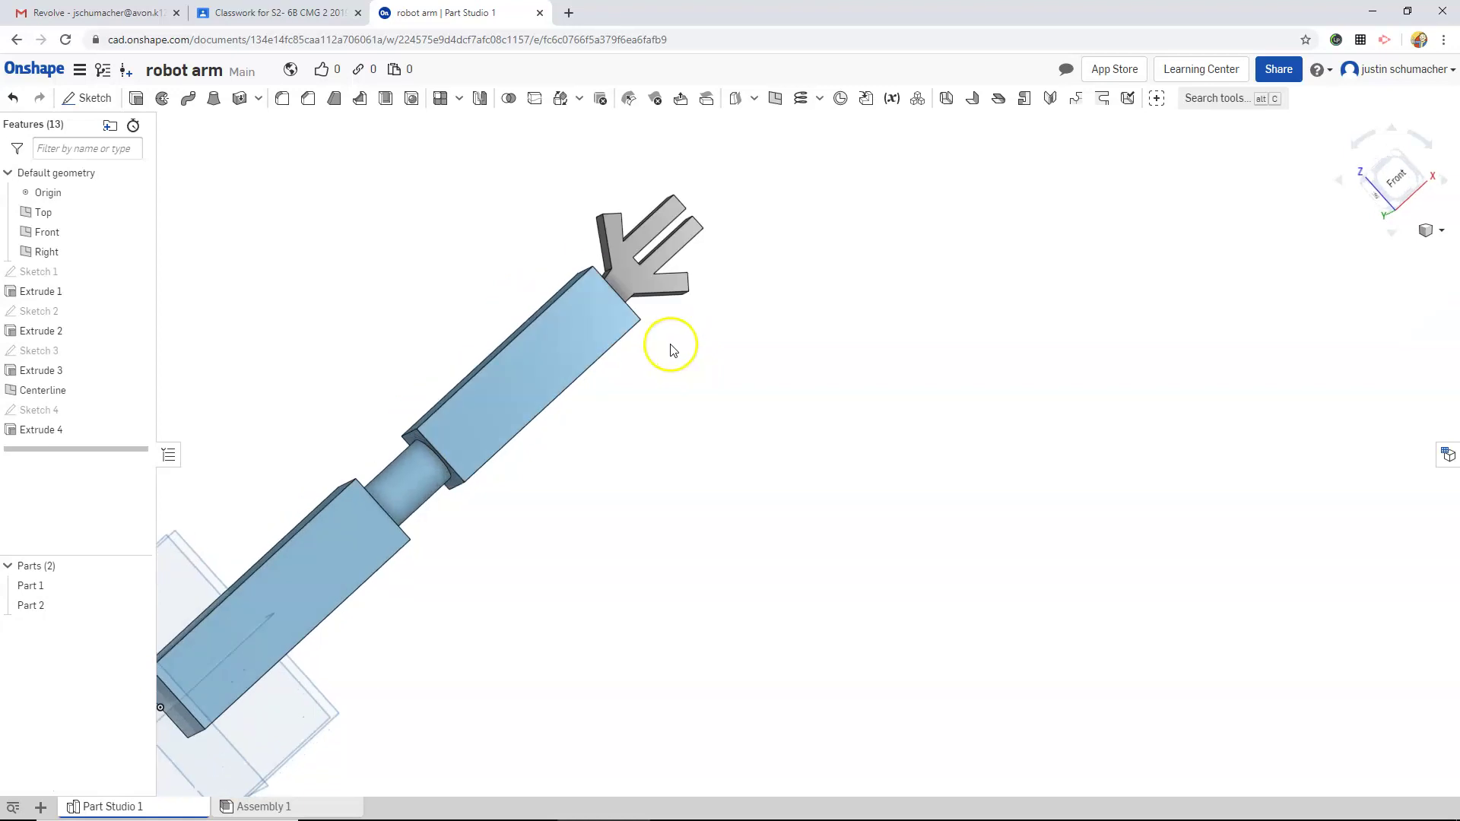
left_click(1404, 179)
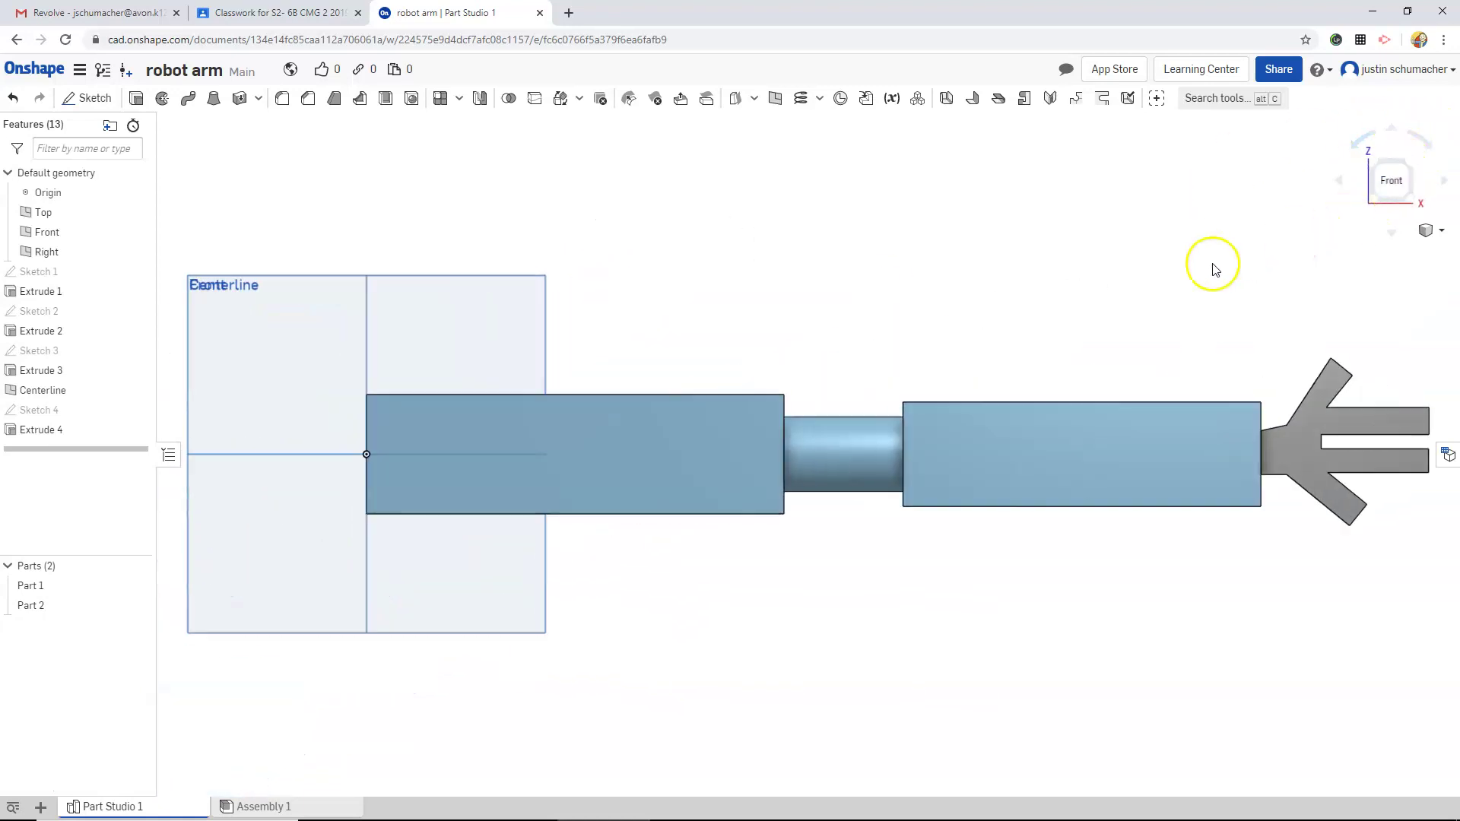
mouse_move(1063, 304)
right_mouse_down()
mouse_move(1034, 313)
mouse_move(1057, 300)
right_mouse_up()
left_click(1404, 174)
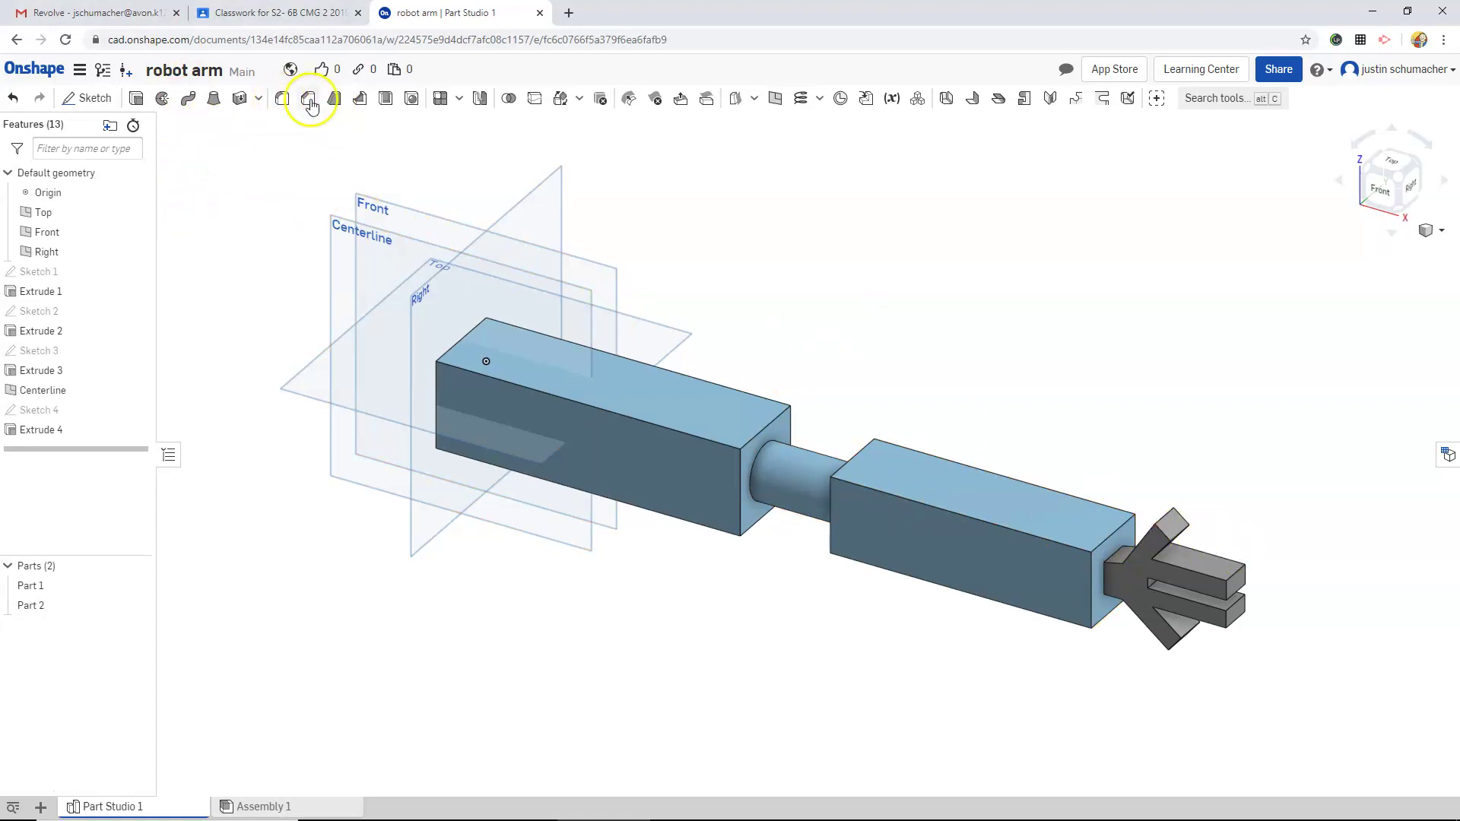
Apply a 0.25 in chamfer to the four long edges of Extrude 1
left_click(308, 100)
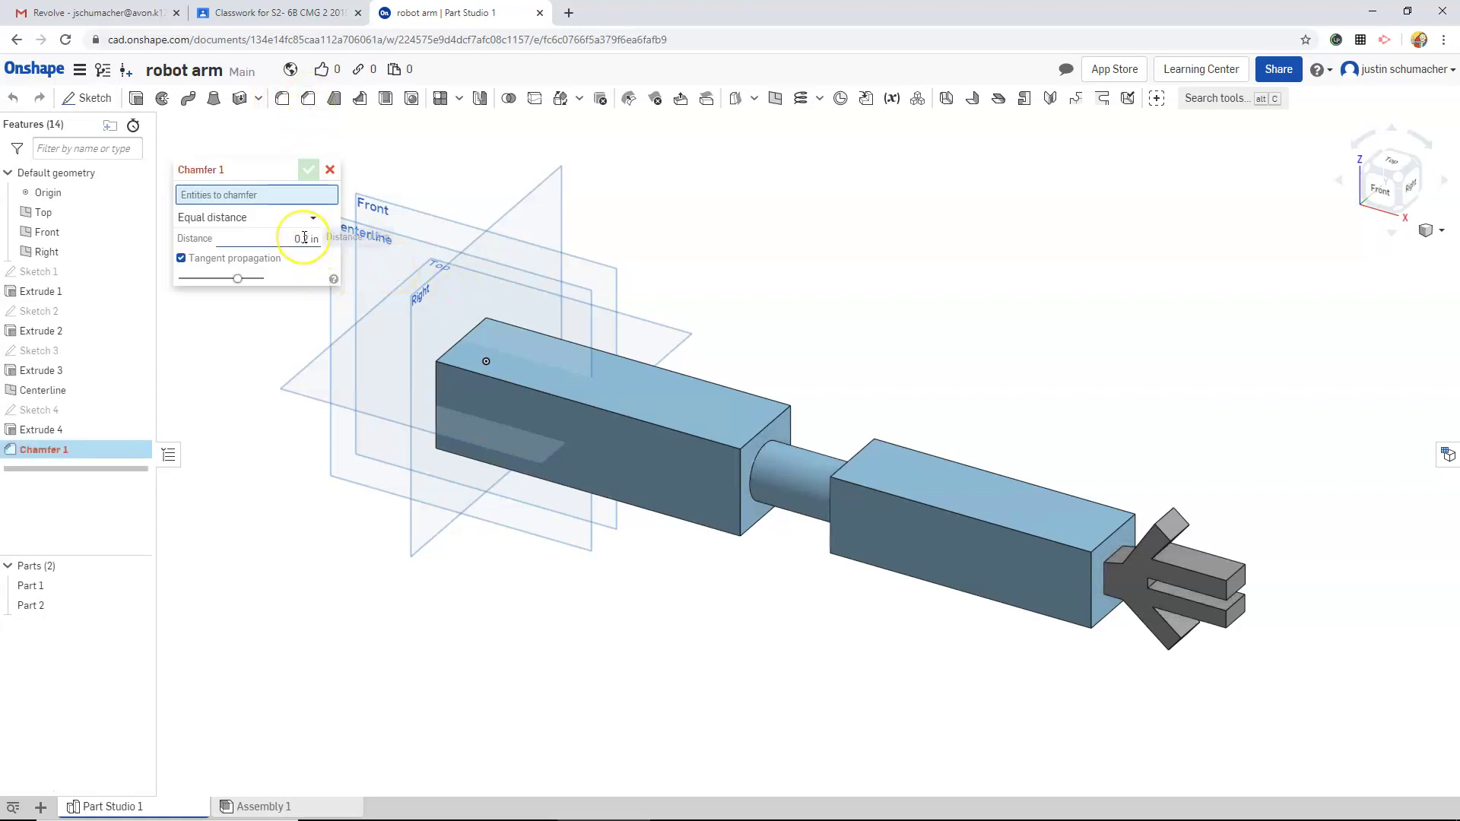
left_click(706, 382)
left_click(687, 434)
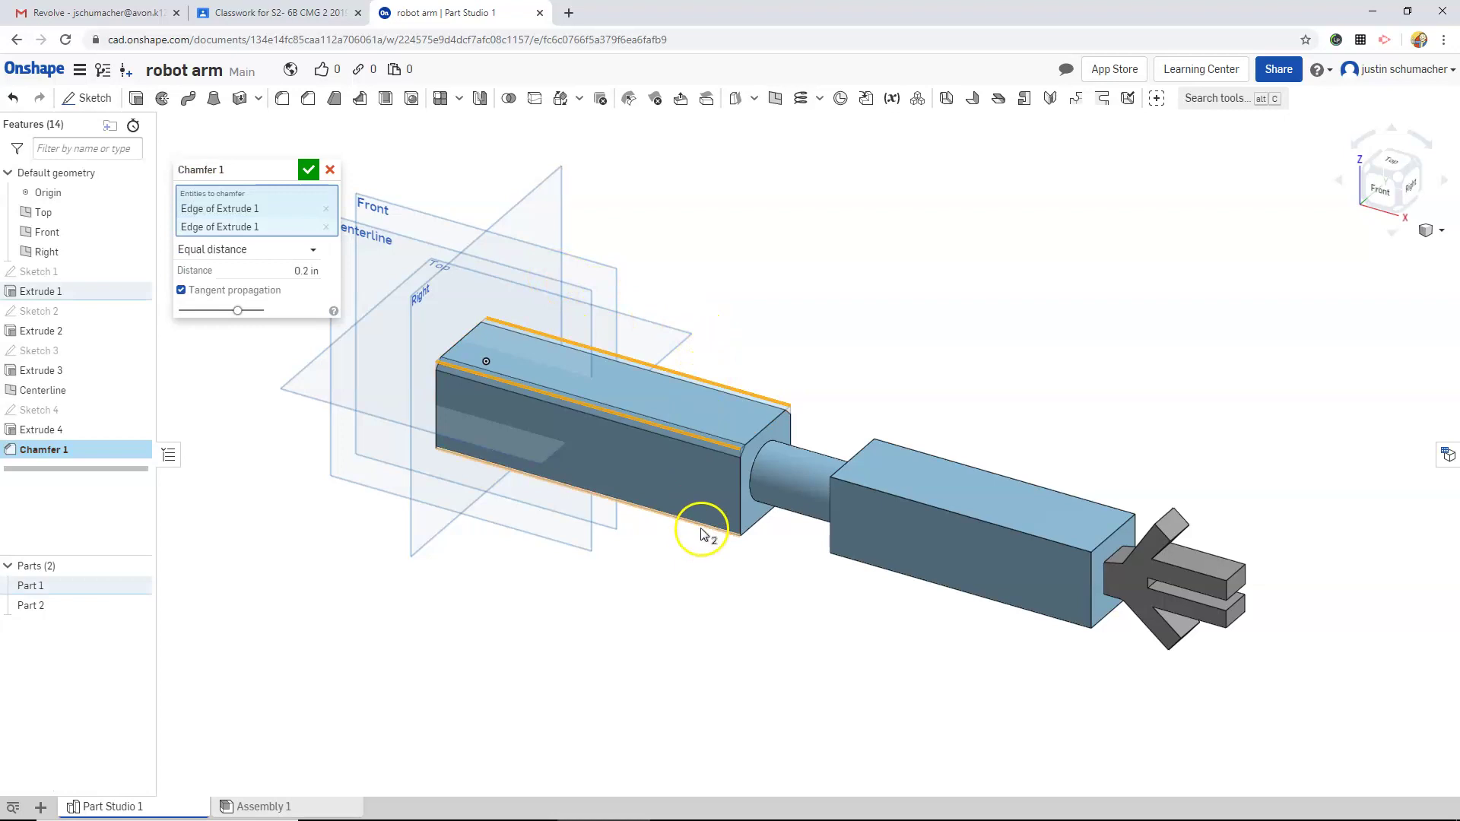
left_click(701, 531)
right_click_drag(841, 619, 925, 456)
left_click(922, 471)
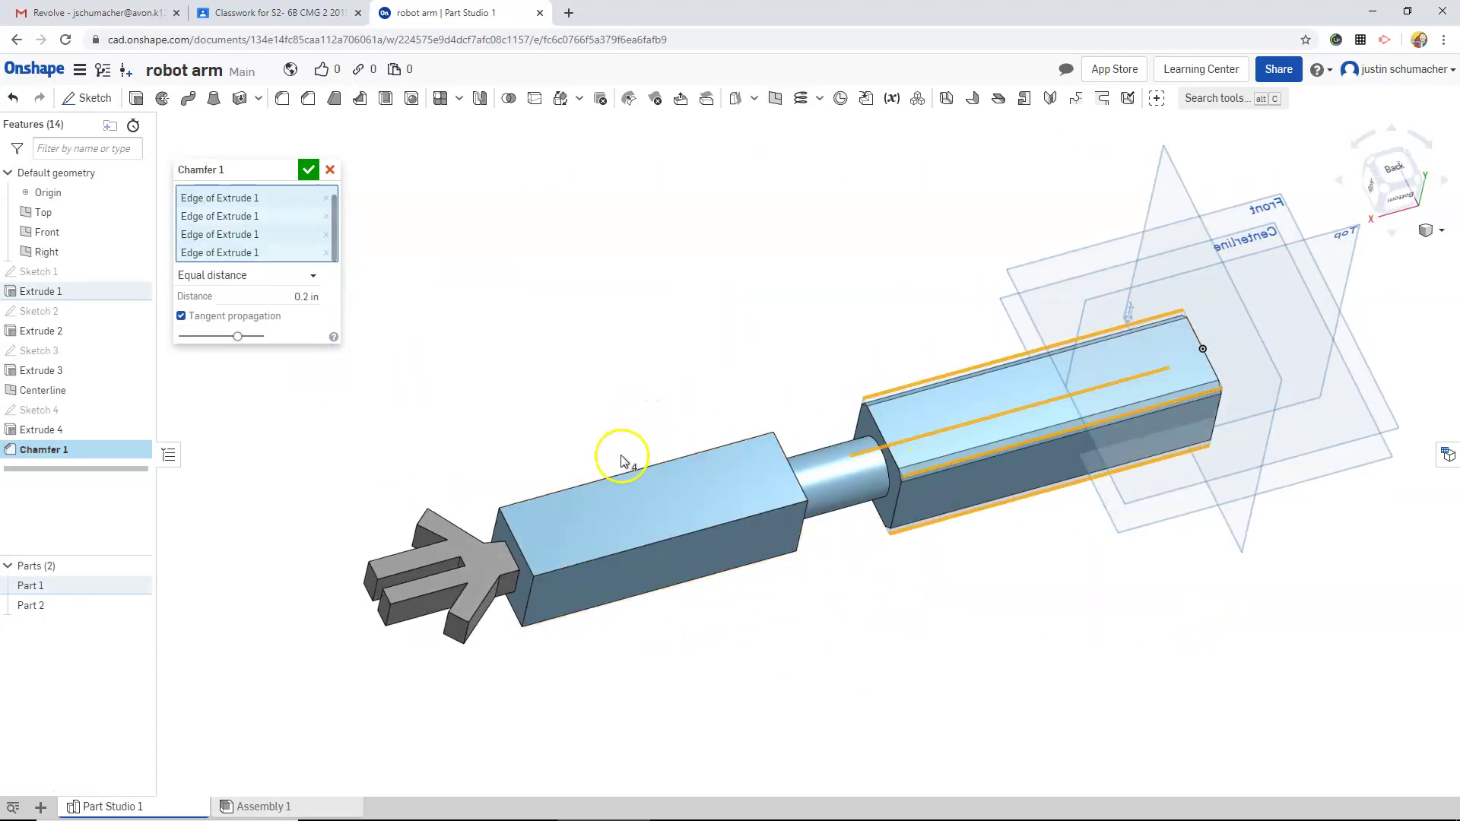
left_click(308, 298)
left_click(311, 299)
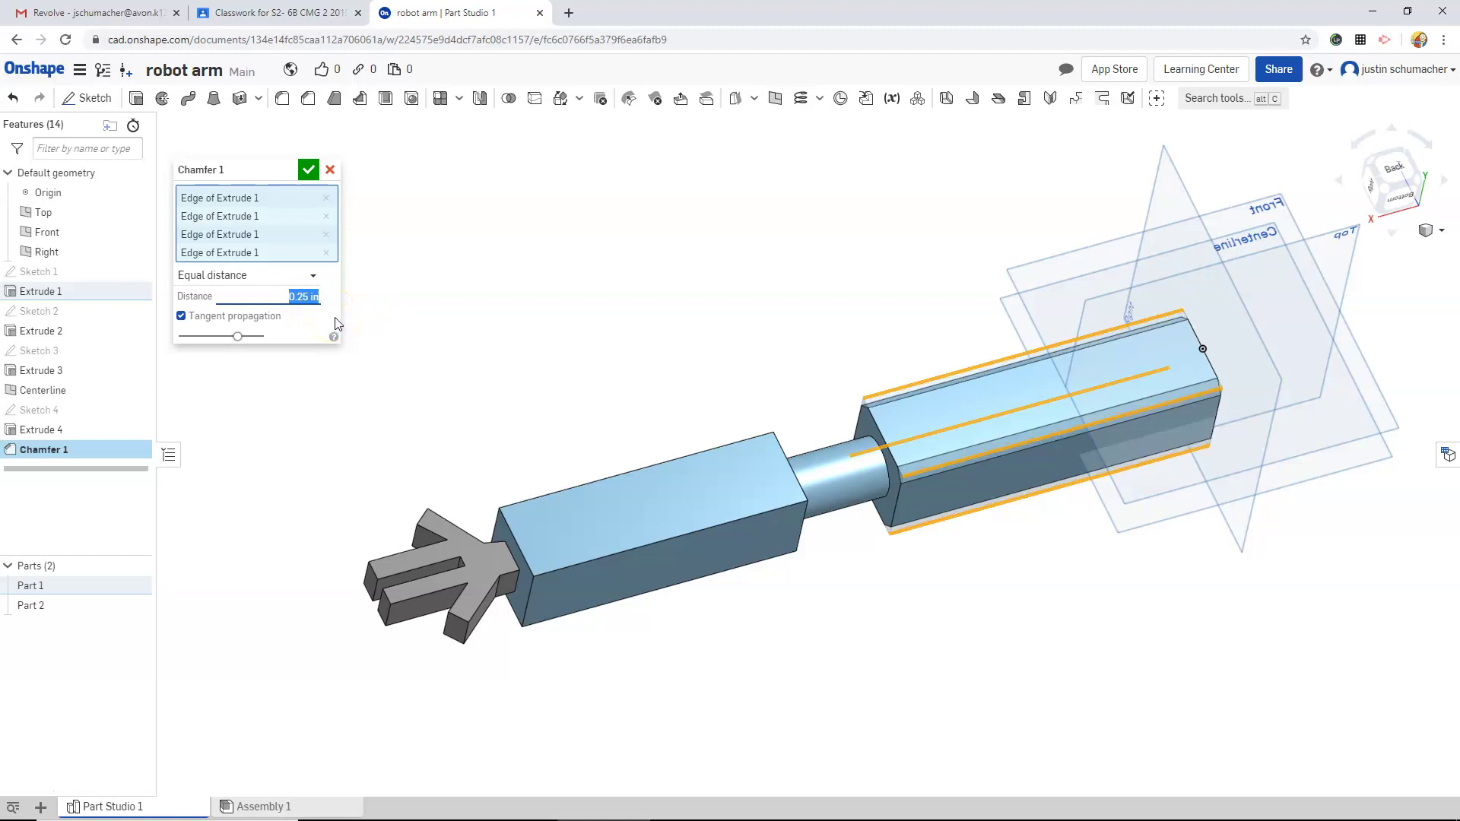
left_click(308, 169)
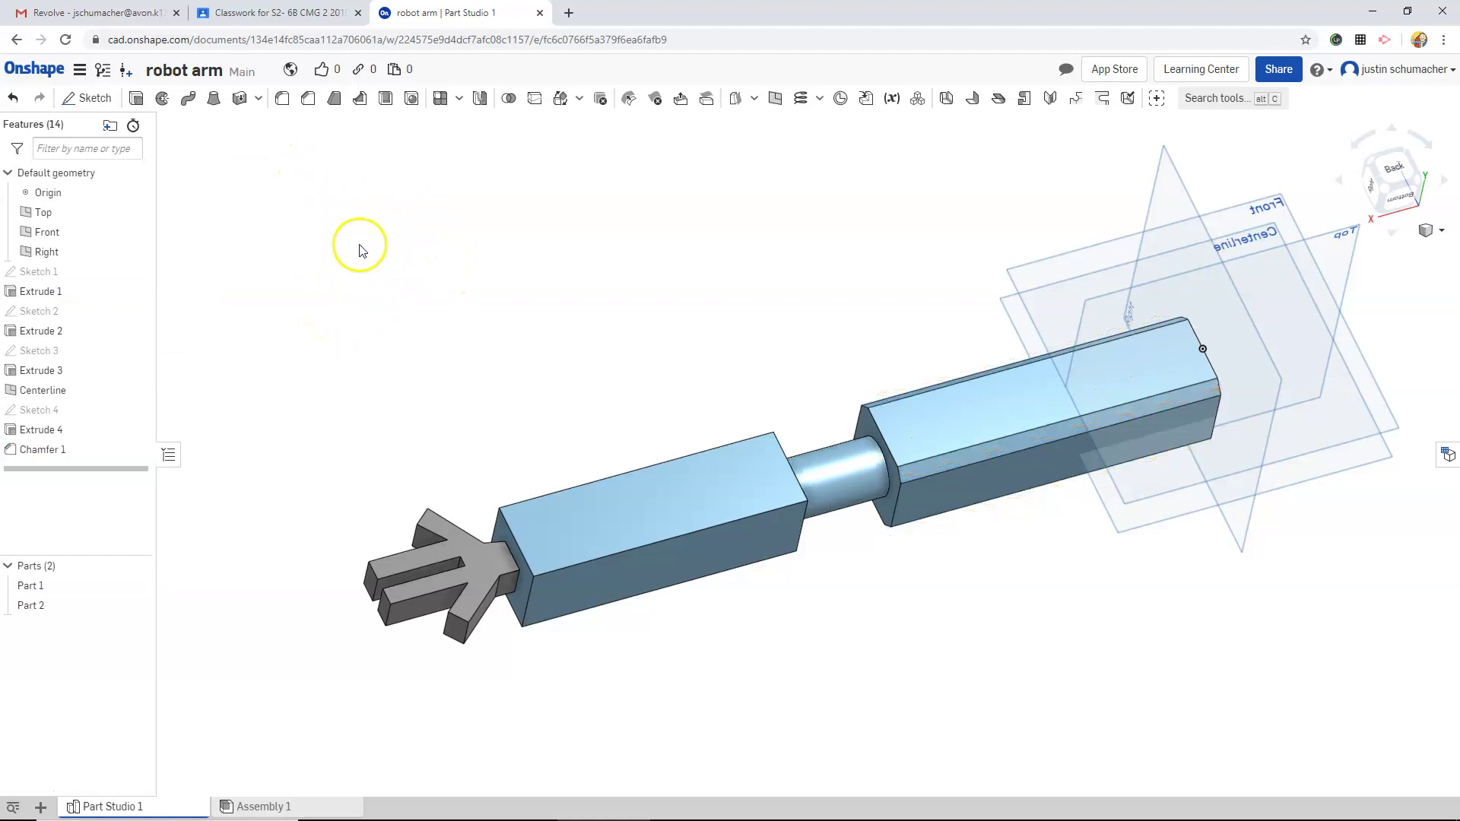
Bevel Extrude 3's four long edges at 0.2 in, then pick the second arm's top face
left_click(310, 102)
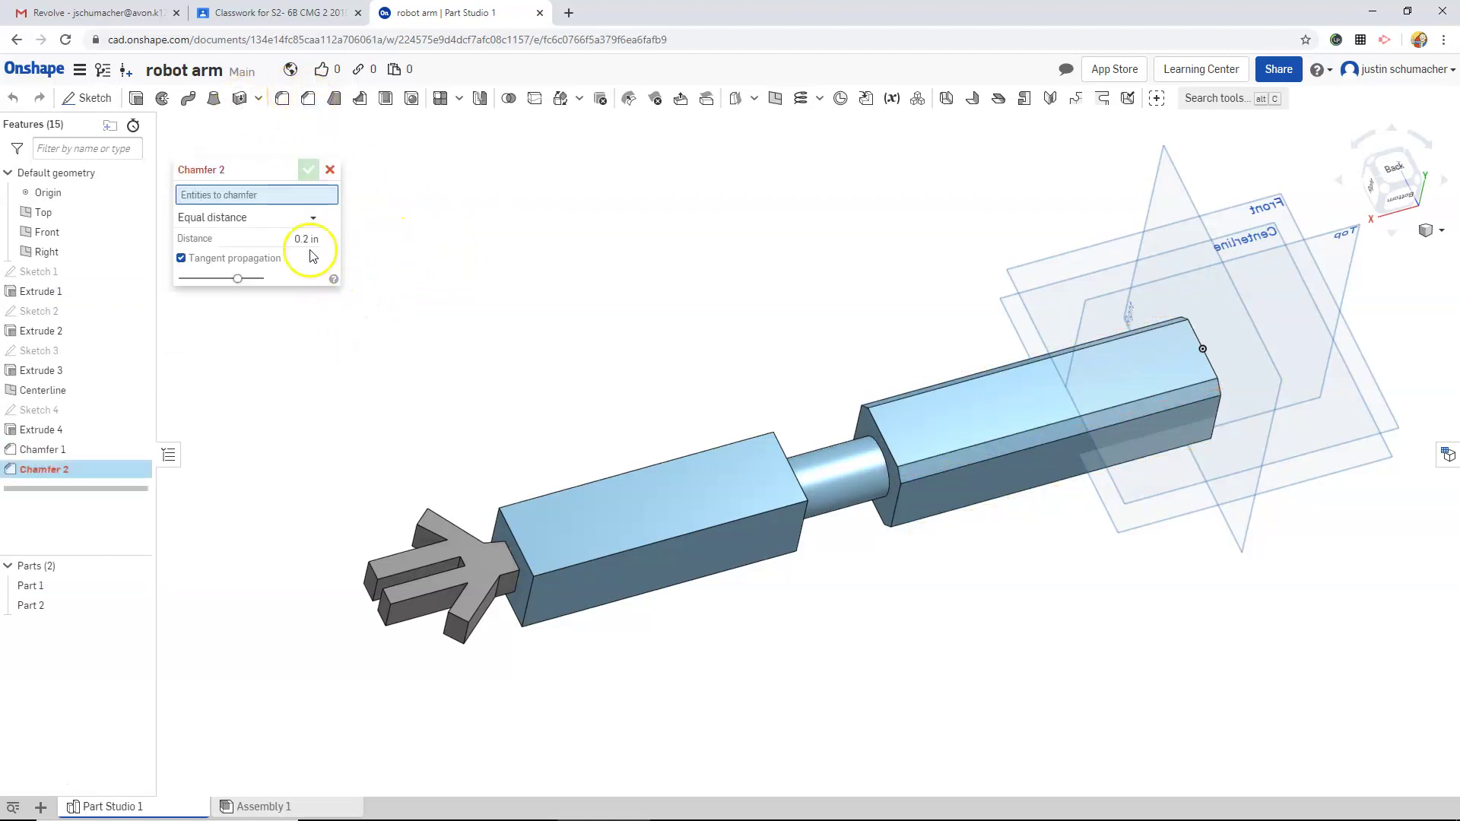
left_click(604, 490)
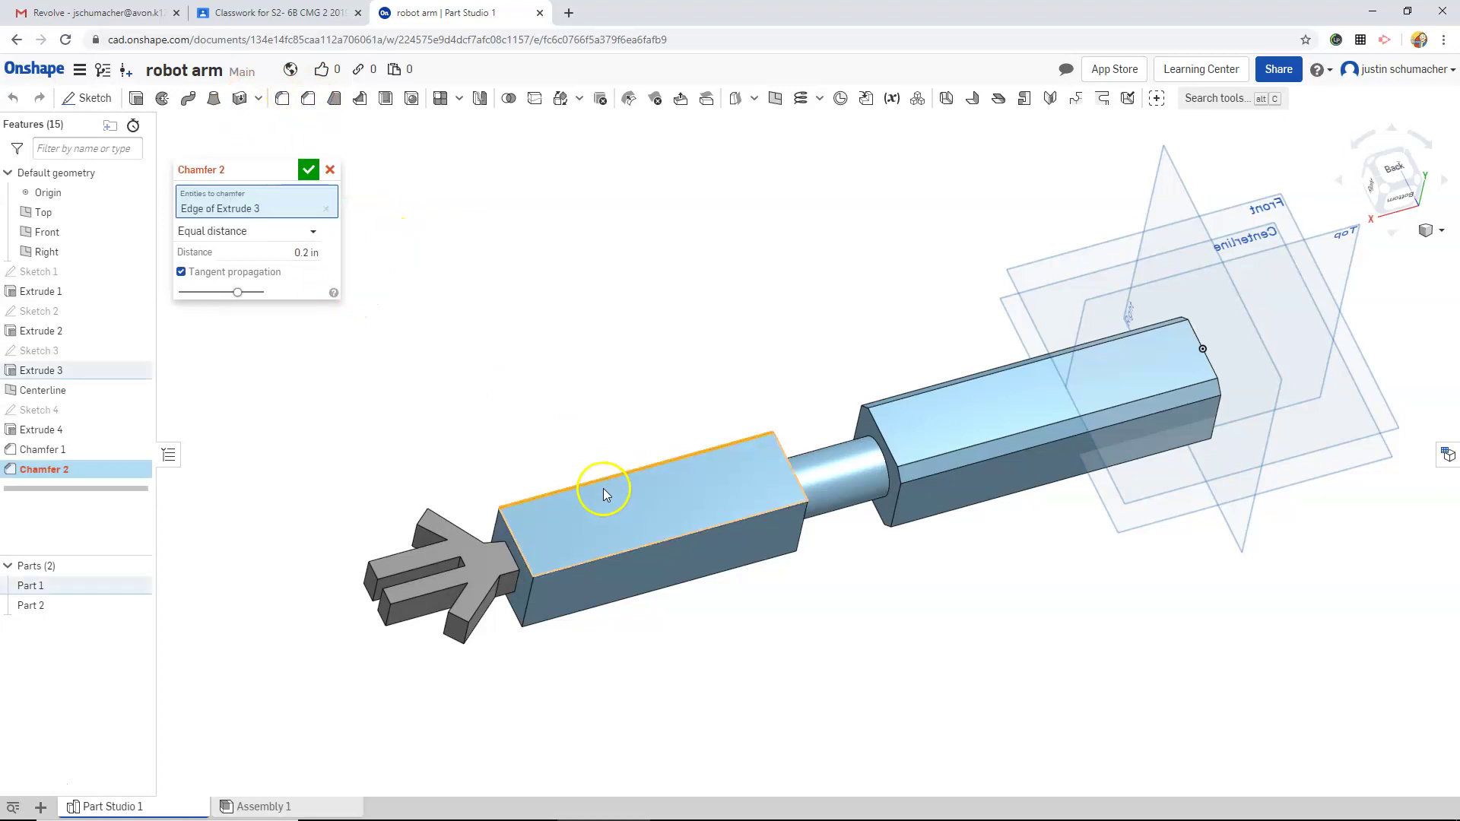
left_click(633, 549)
left_click(642, 591)
right_click_drag(537, 371, 987, 445)
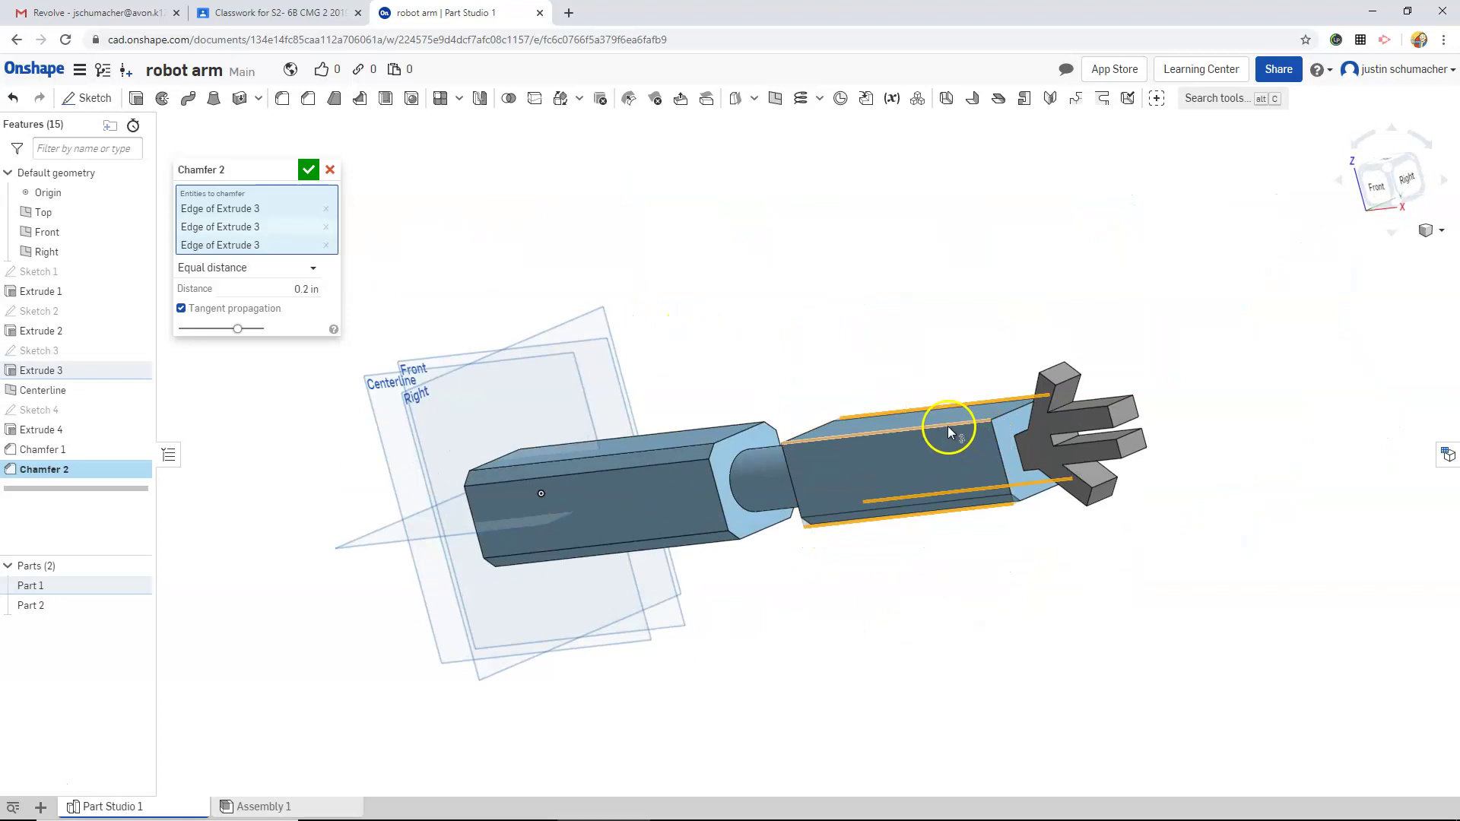
left_click(940, 403)
right_click_drag(783, 261, 609, 302)
right_click(587, 317)
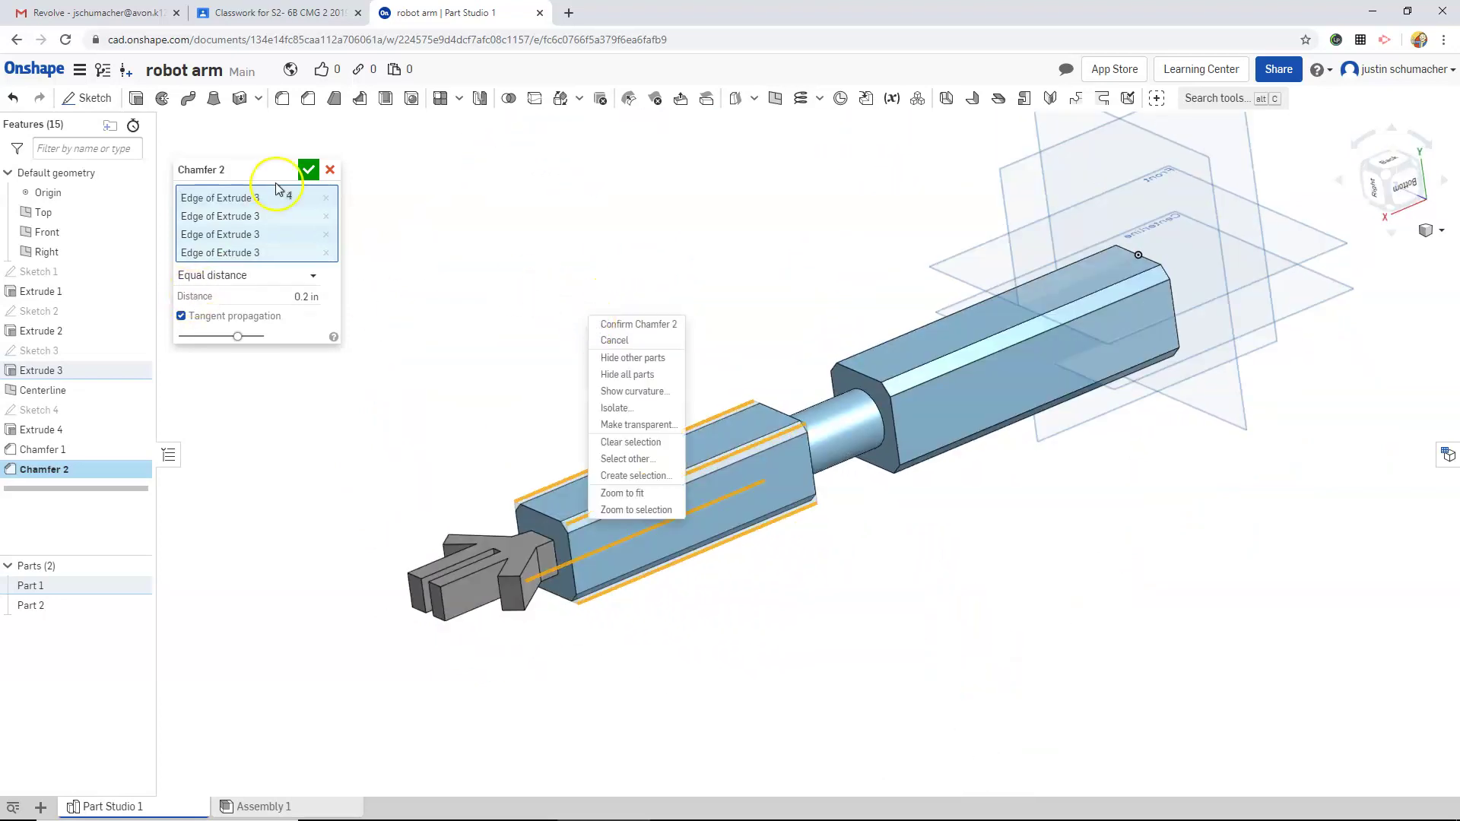
left_click(308, 170)
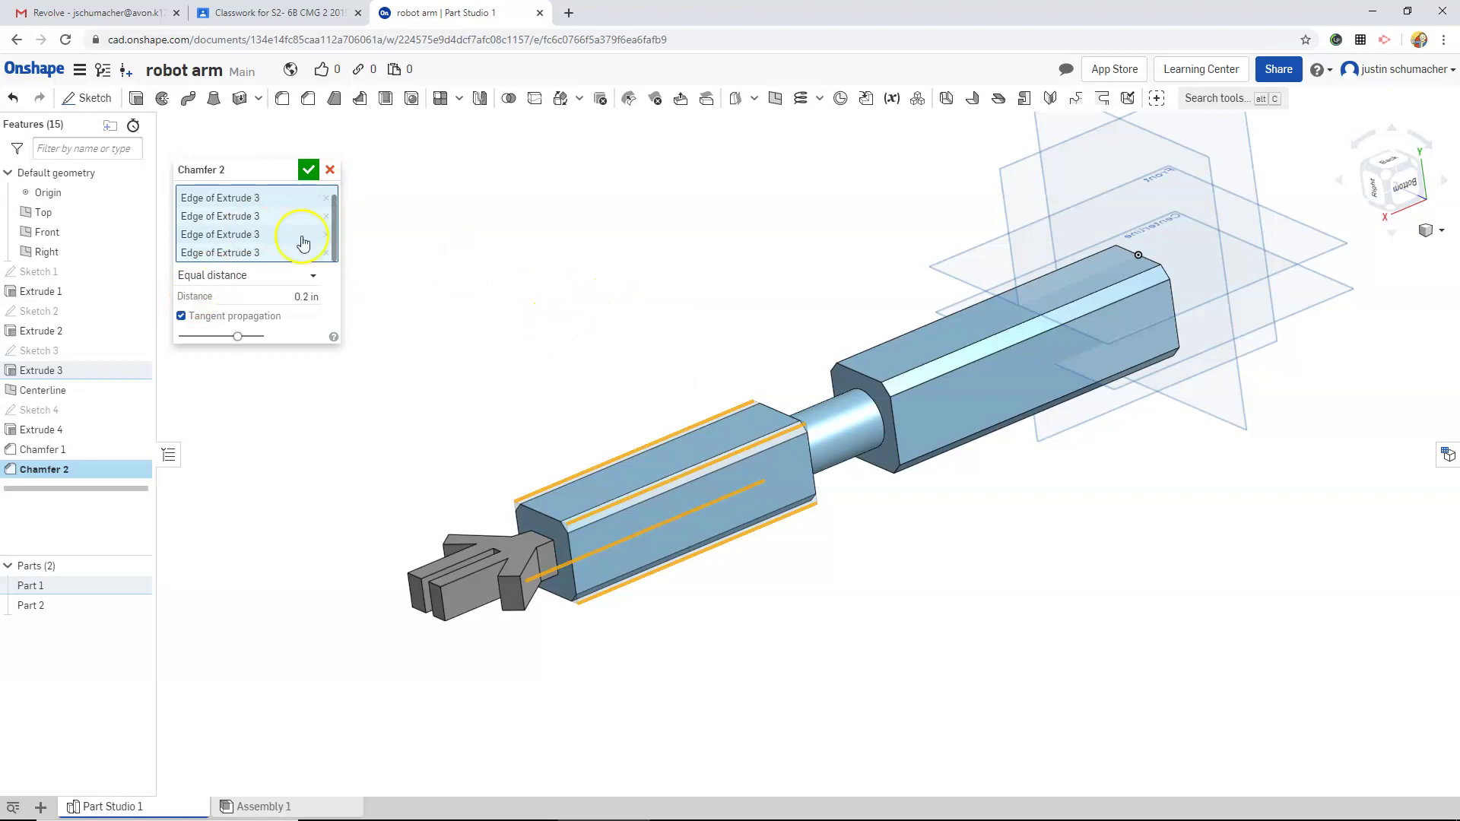
left_click(308, 171)
right_click_drag(401, 368, 544, 320)
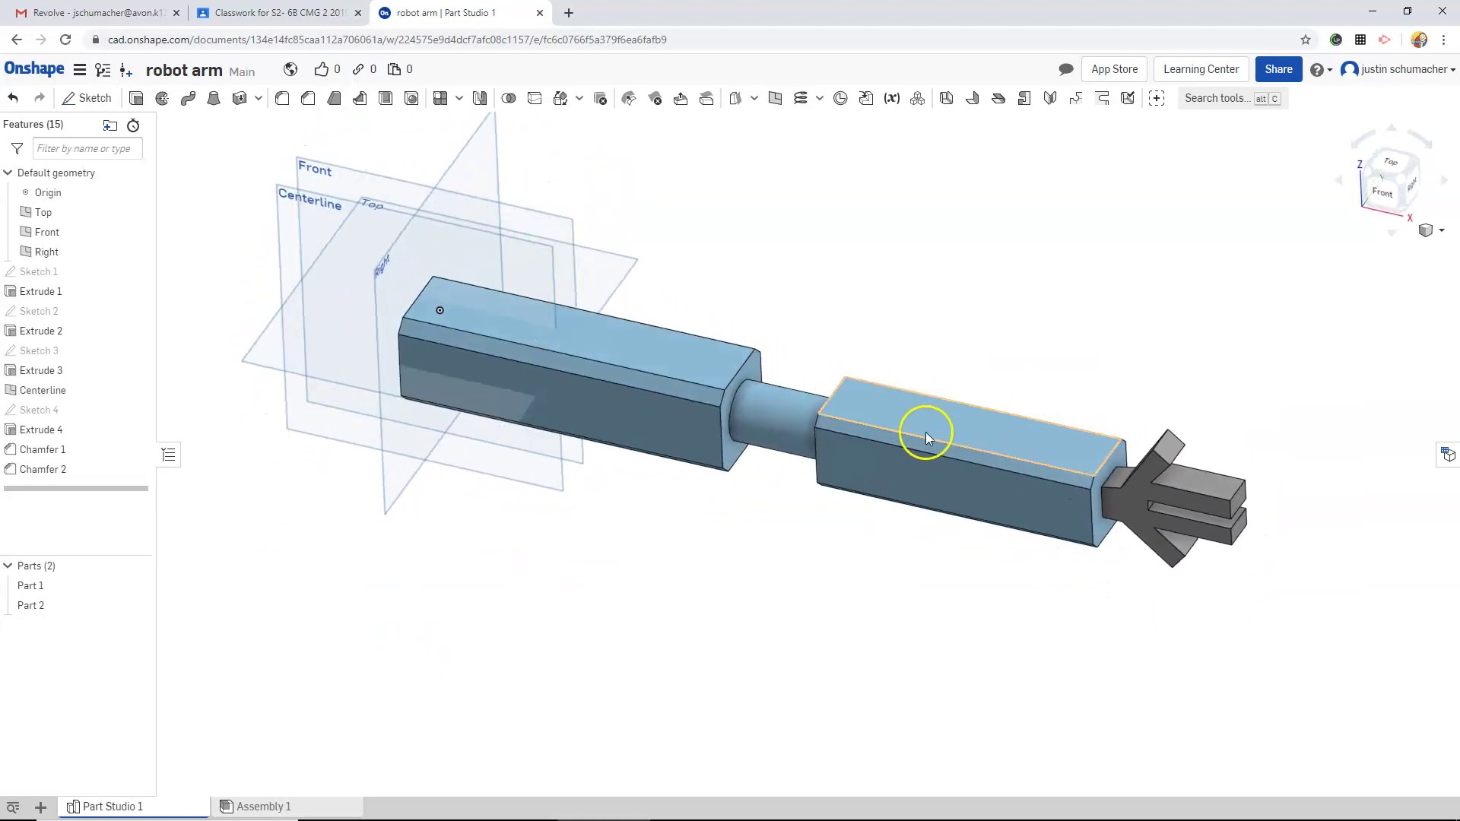
left_click(988, 444)
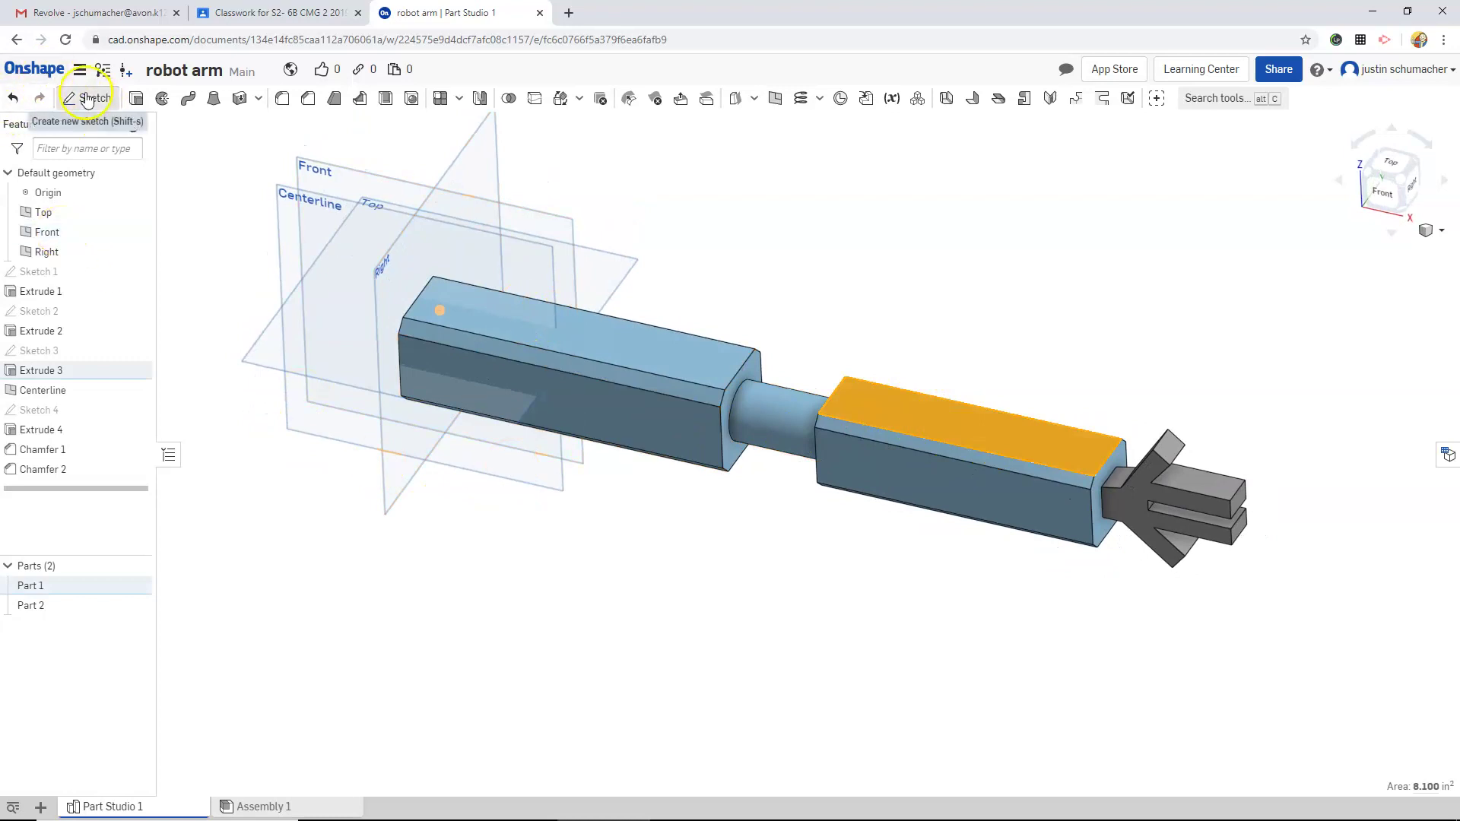
Draw a long corner rectangle for the slot on the second arm's top face and finish Sketch 5
left_click(103, 111)
right_click_drag(221, 287, 228, 325)
left_click(149, 98)
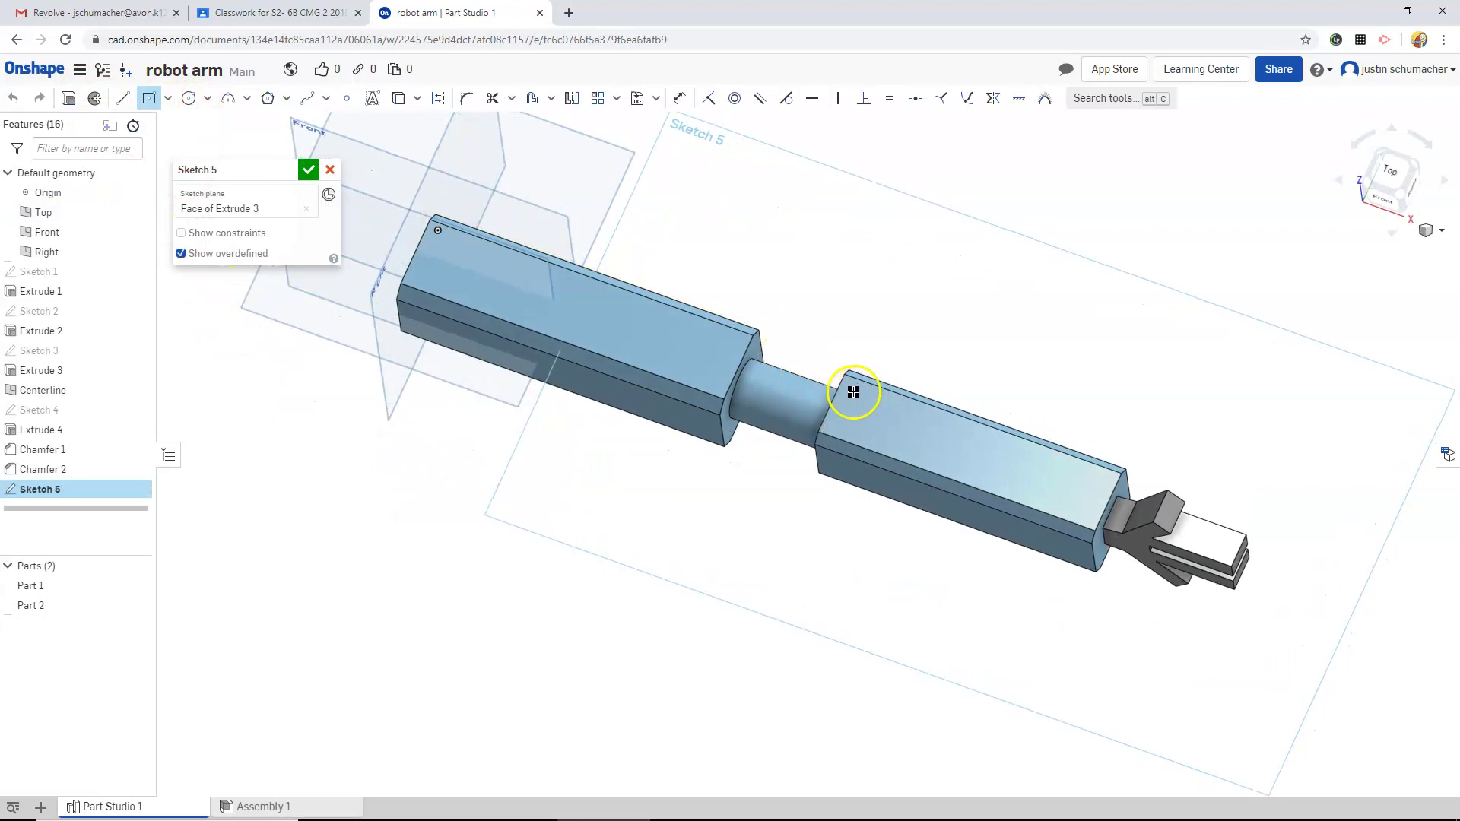
left_click(829, 460)
left_click(879, 322)
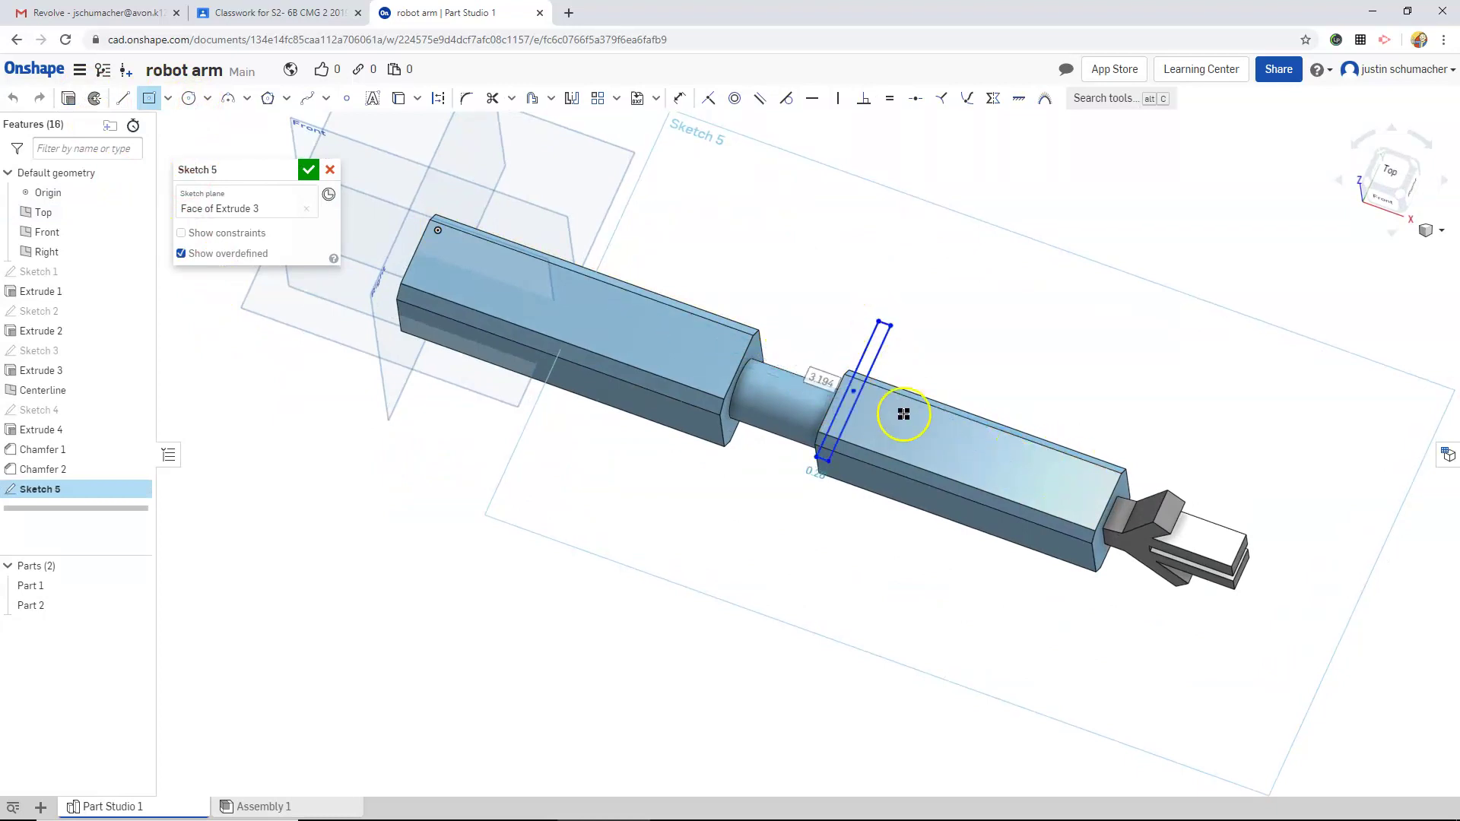
key("ctrl+z")
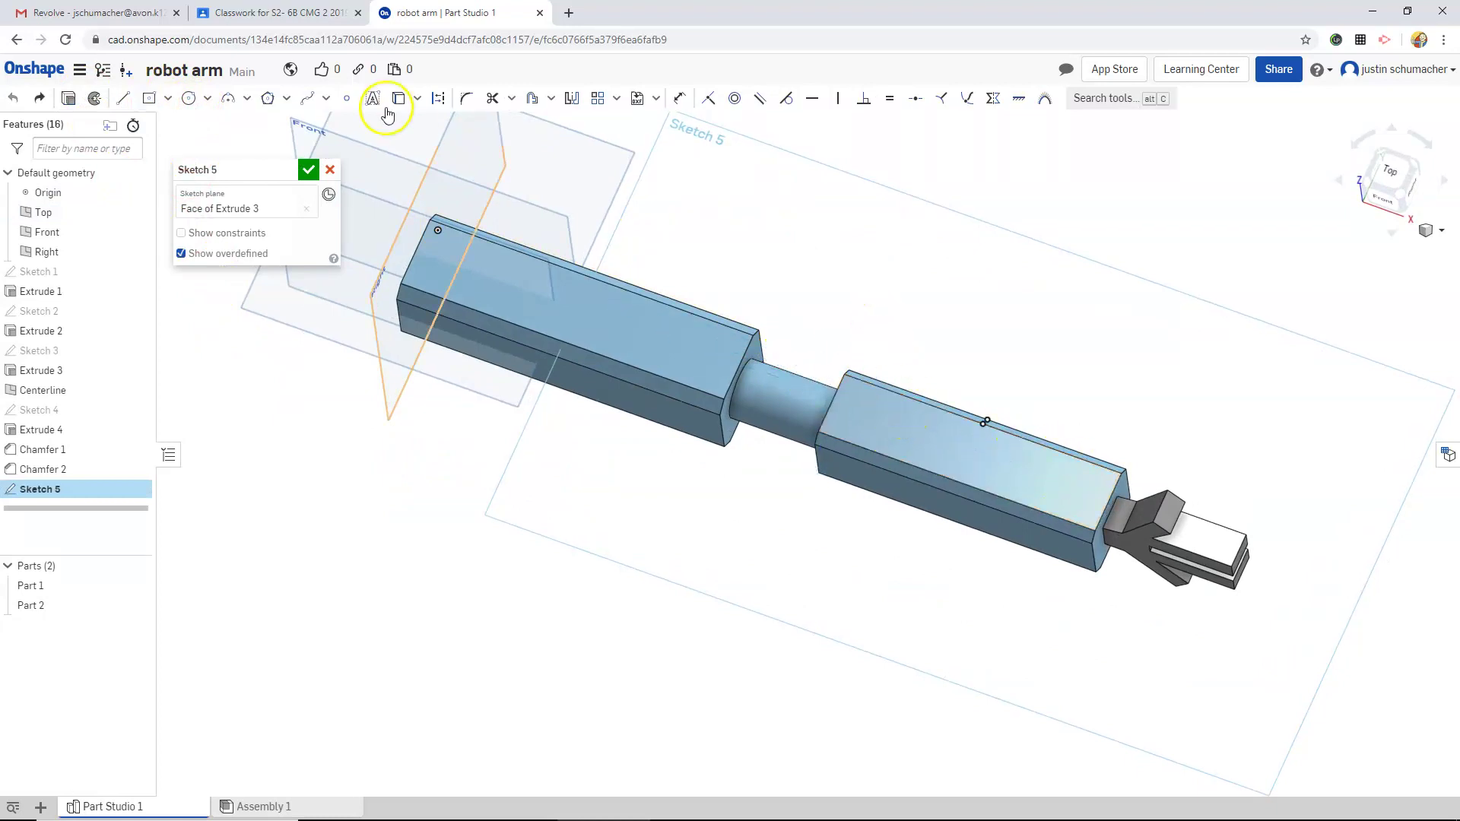
left_click(167, 98)
left_click(175, 130)
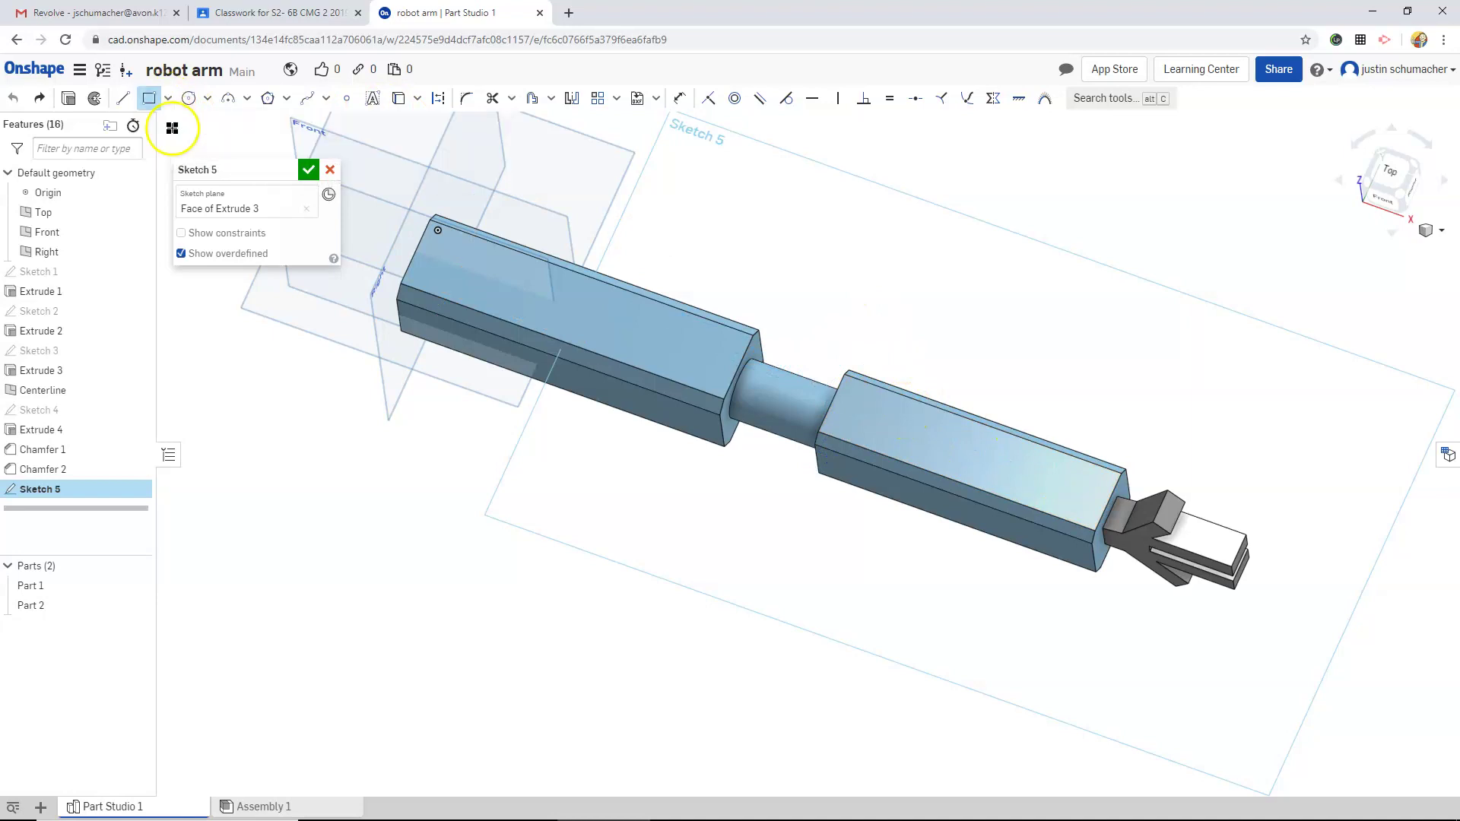
left_click(893, 412)
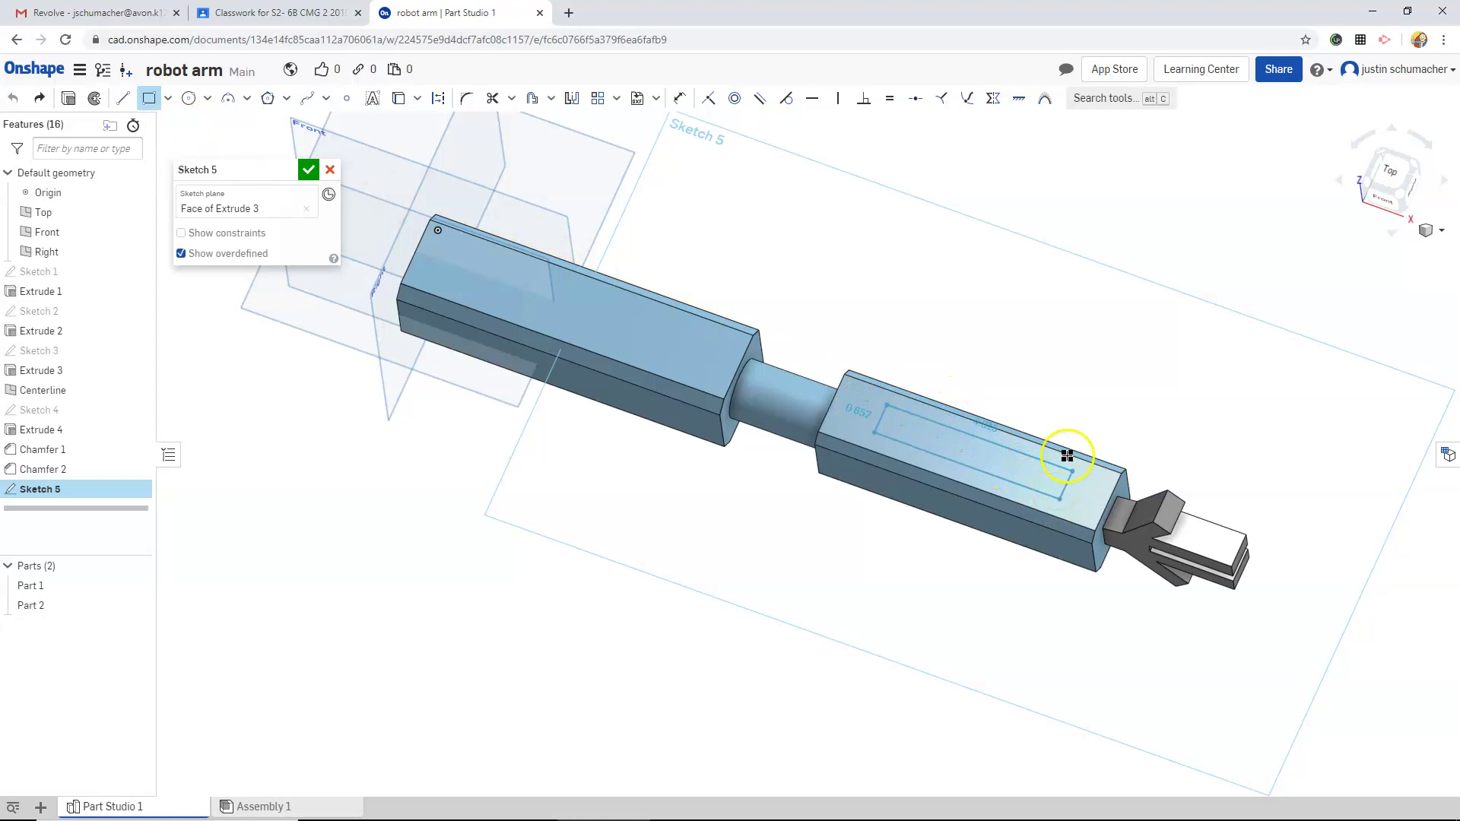
left_click(1071, 411)
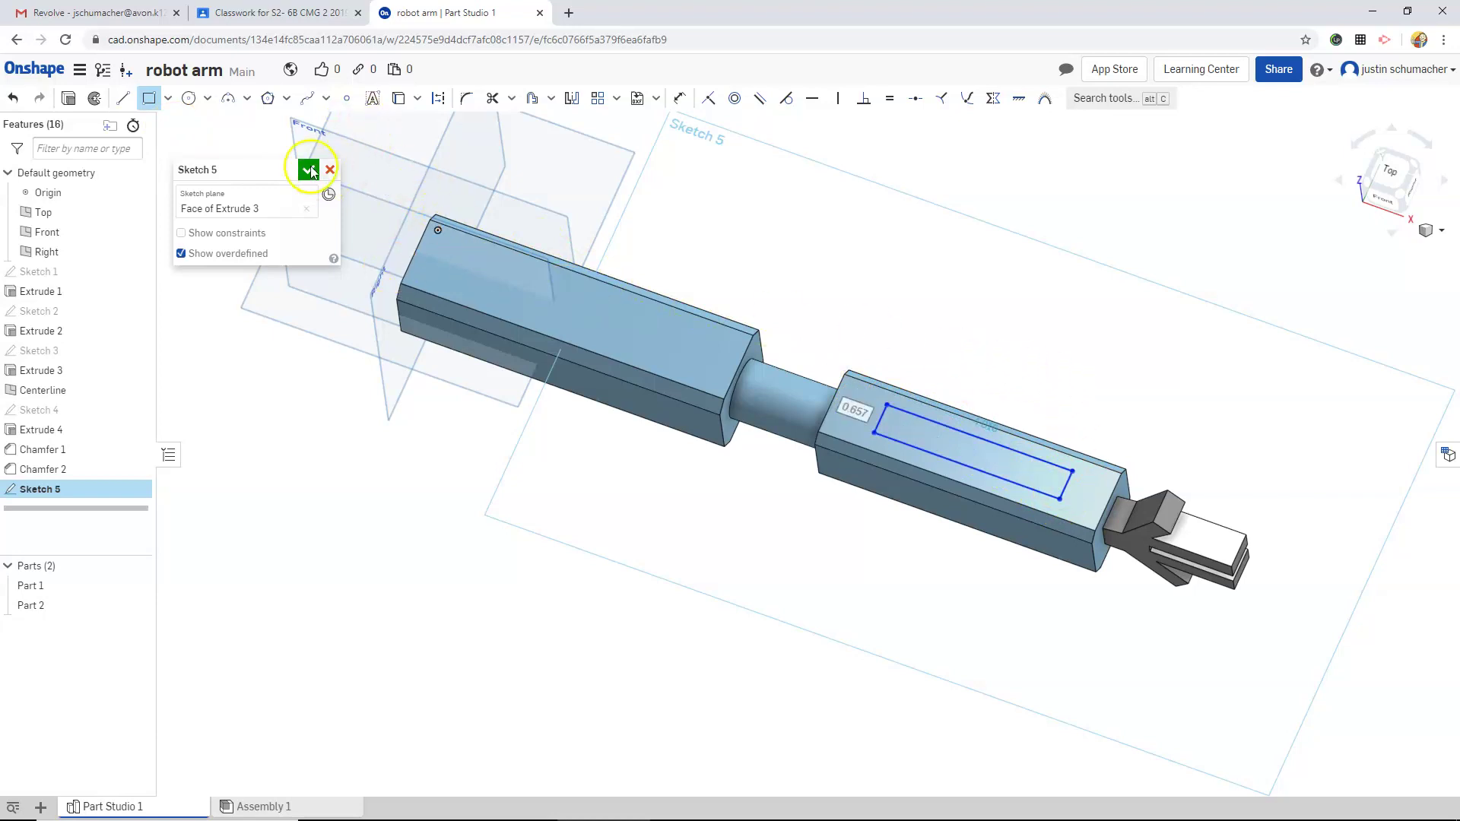
left_click(309, 170)
Cut Sketch 5's rectangle 0.5 in deep into the second arm and inspect the pocket
left_click(137, 489)
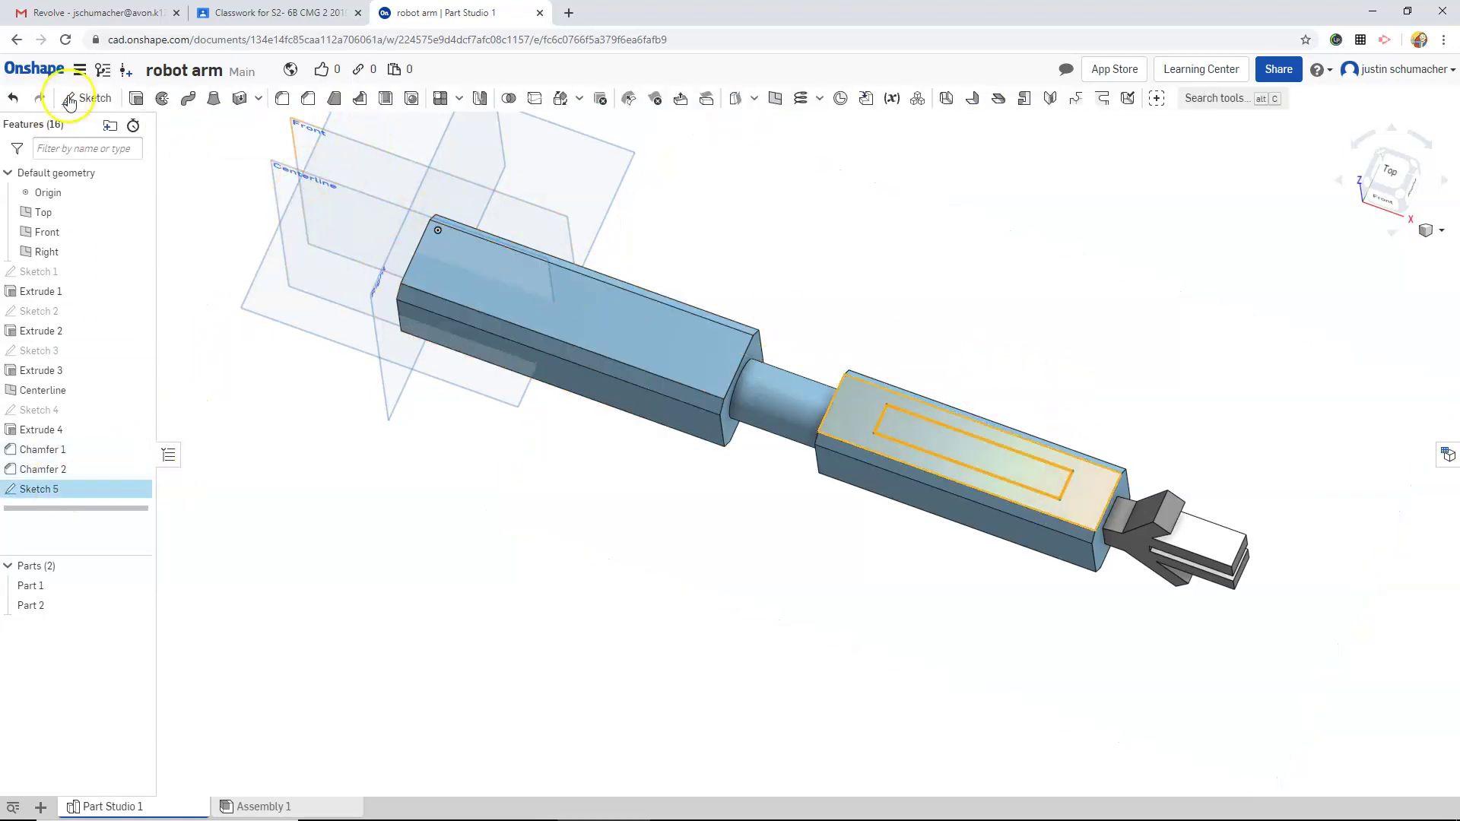
left_click(136, 99)
left_click(224, 211)
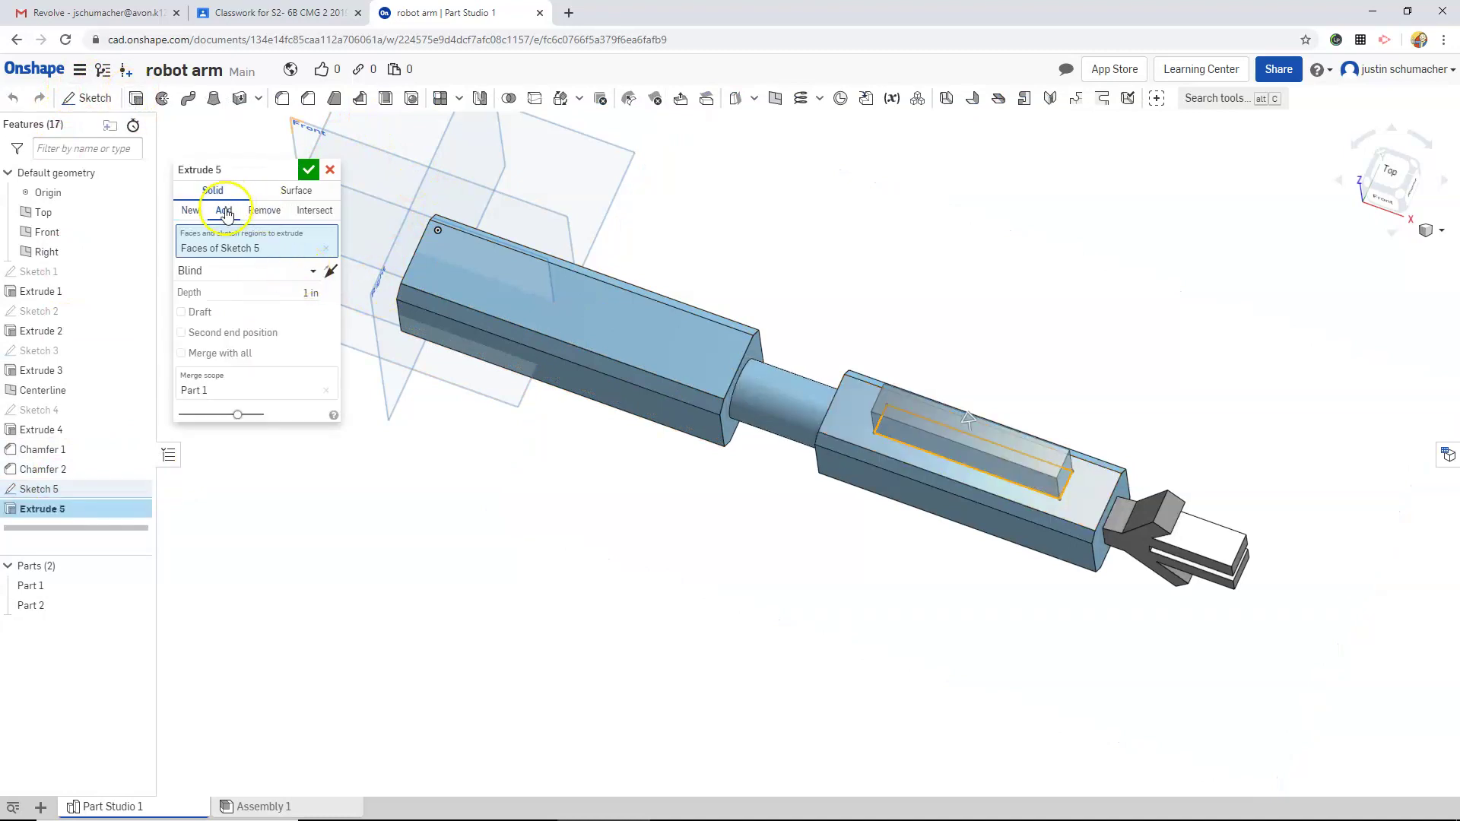
right_click_drag(730, 482, 547, 408)
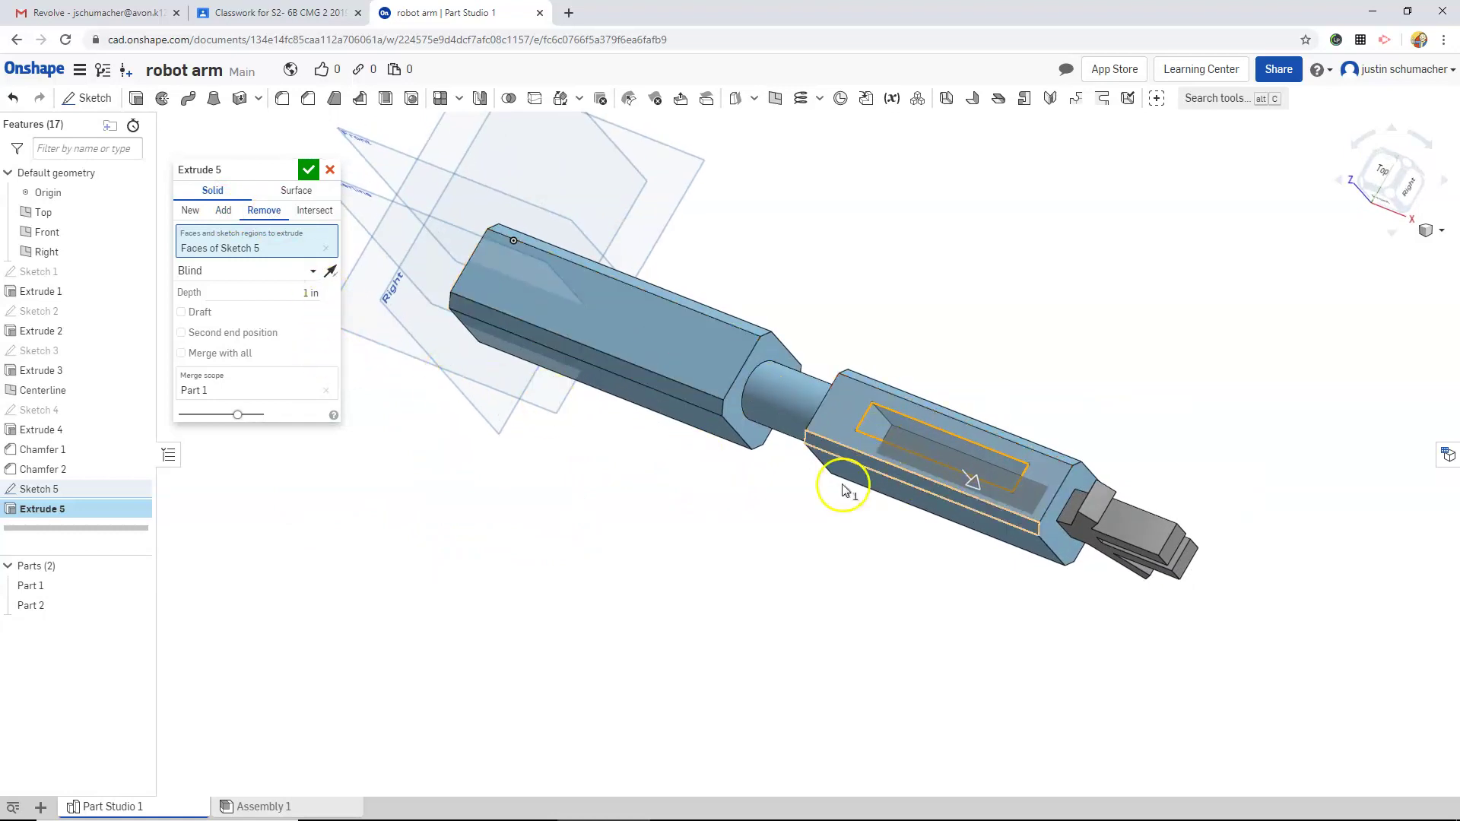
left_click_drag(309, 292, 409, 306)
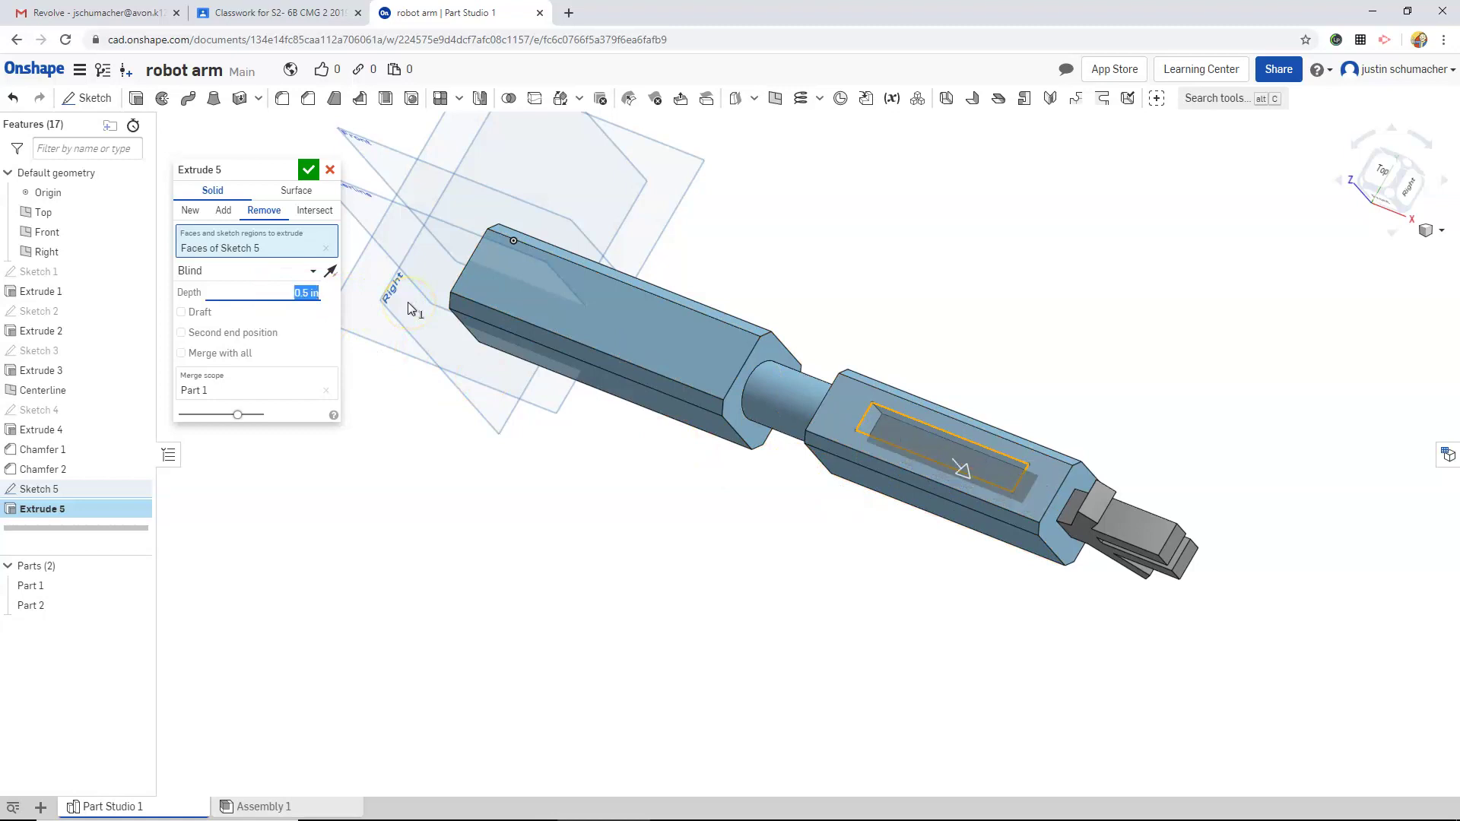
left_click(308, 168)
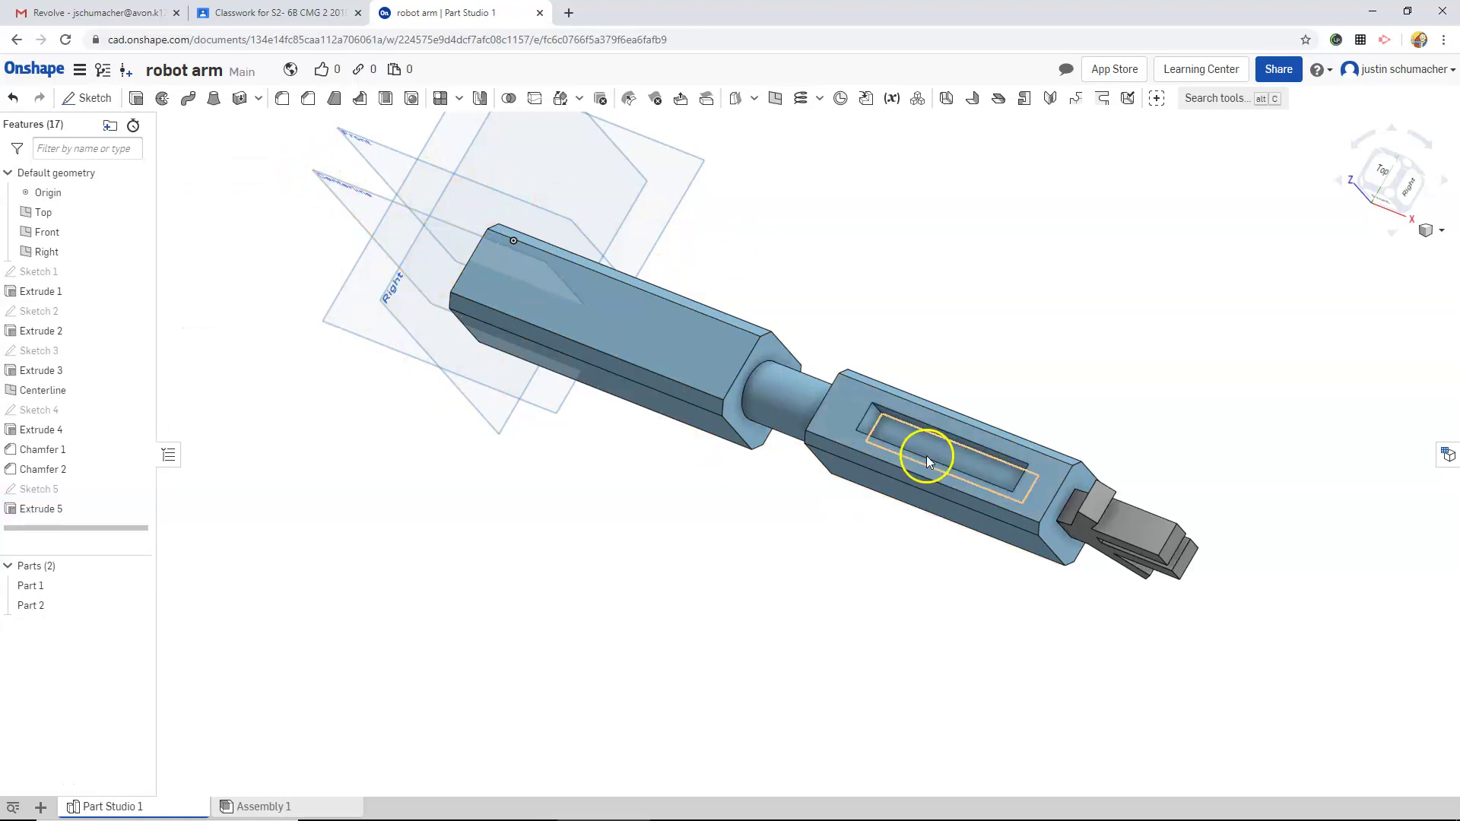
right_click_drag(925, 456, 1051, 432)
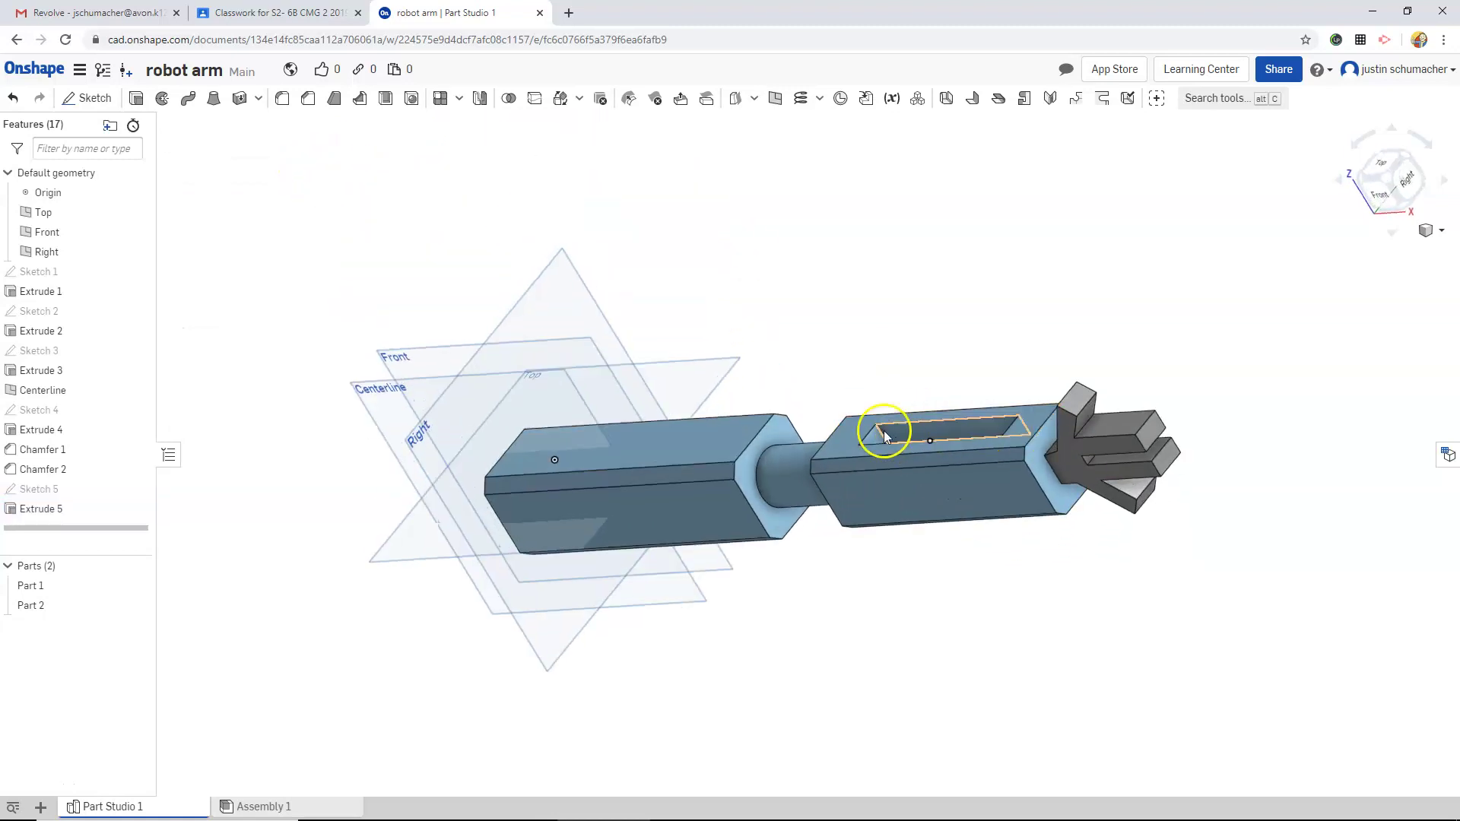
scroll(933, 426, "up", 5)
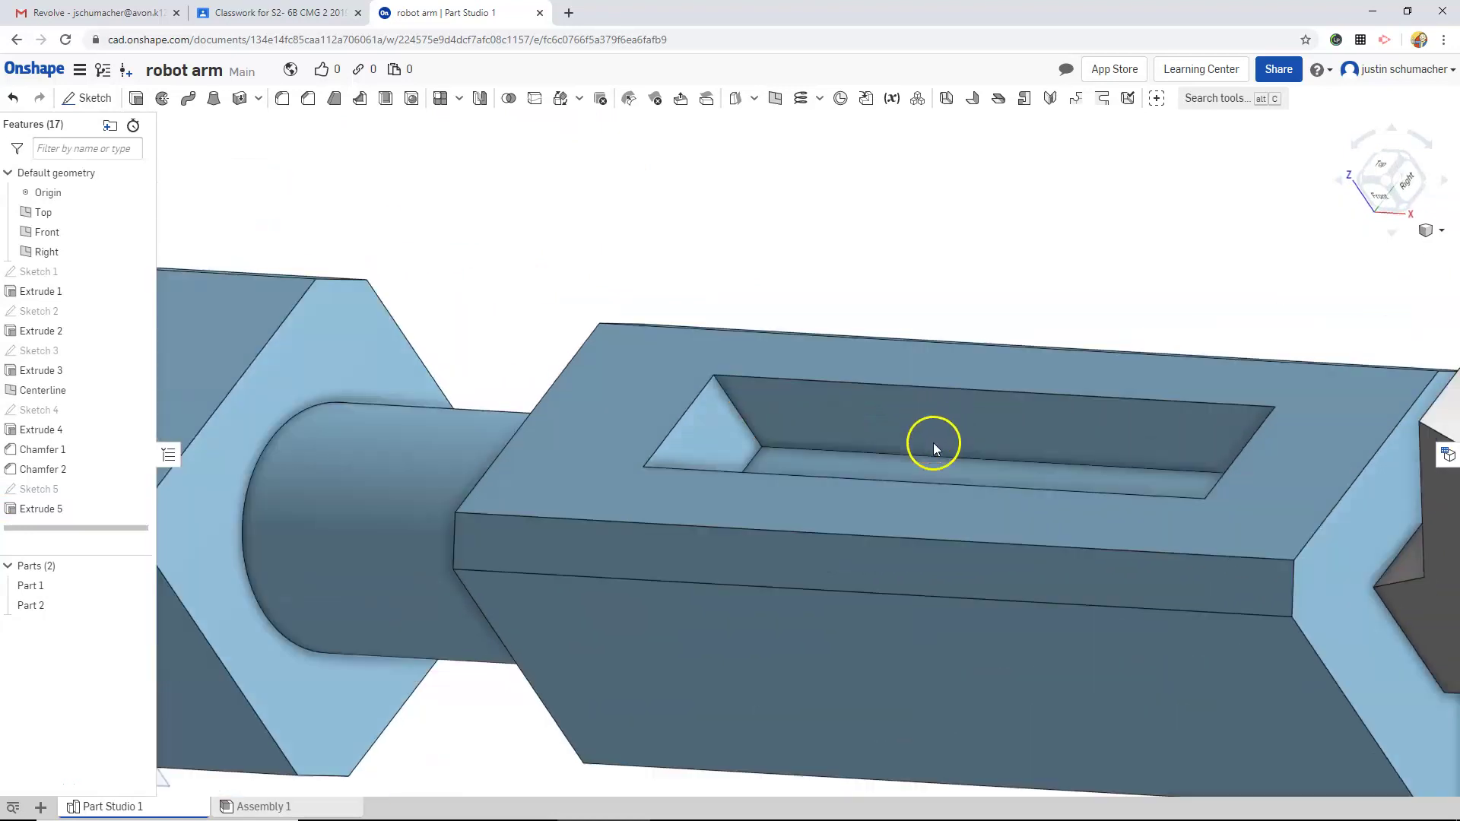
right_click_drag(933, 456, 965, 437)
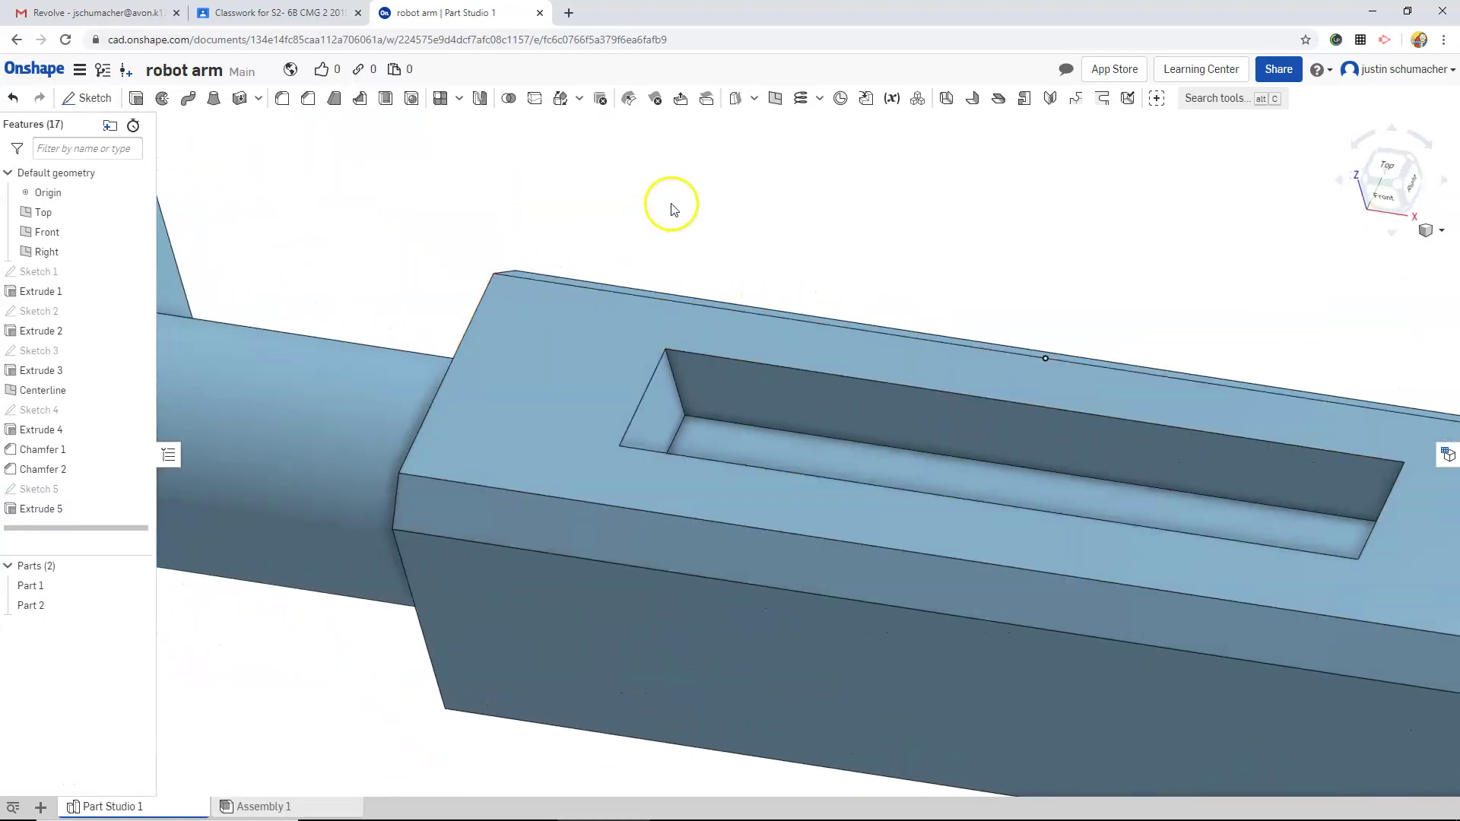
Start a 0.25 in fillet and pick the slot's first two corner edges
left_click(283, 99)
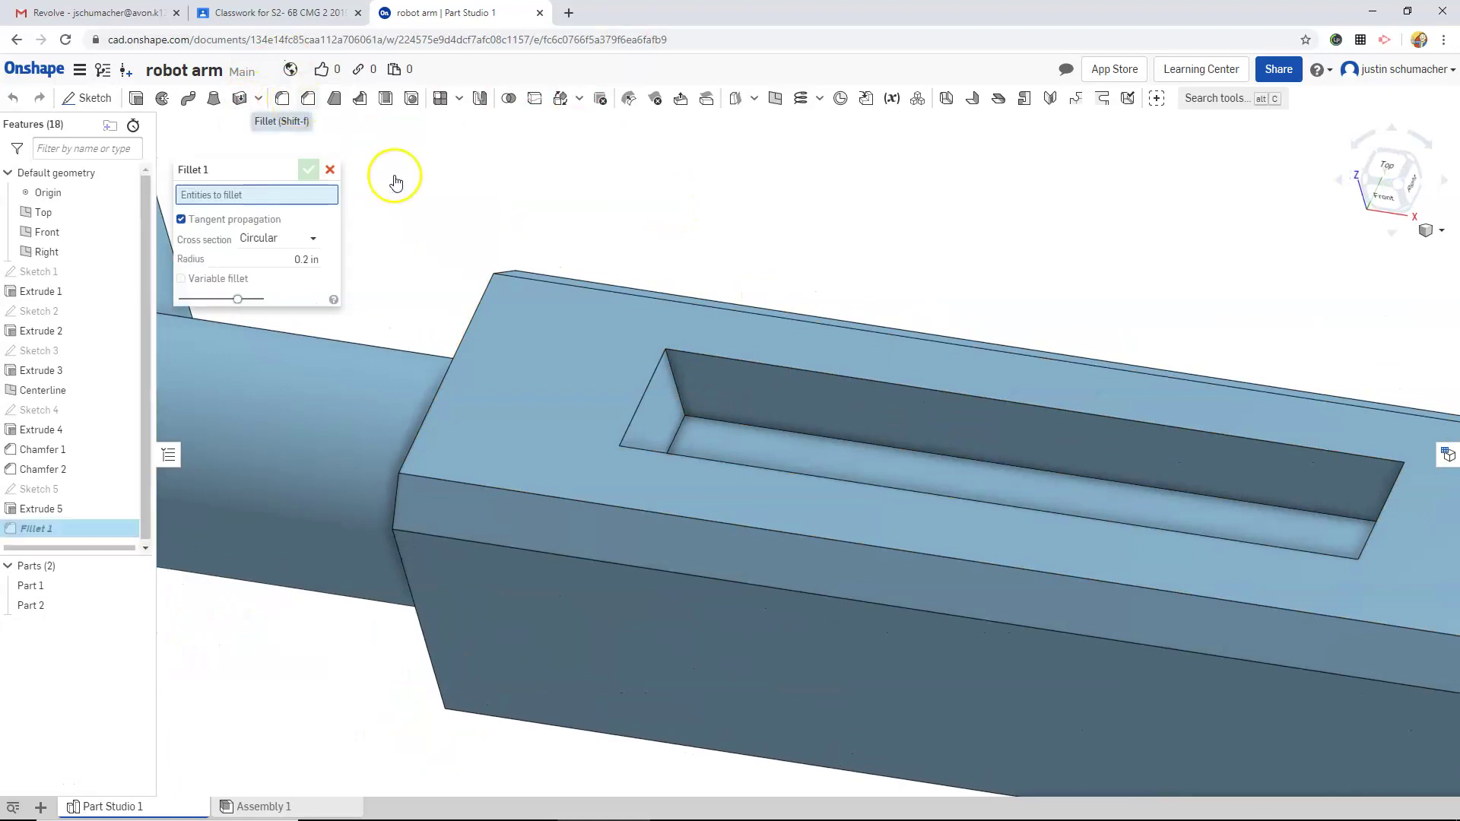
left_click(306, 259)
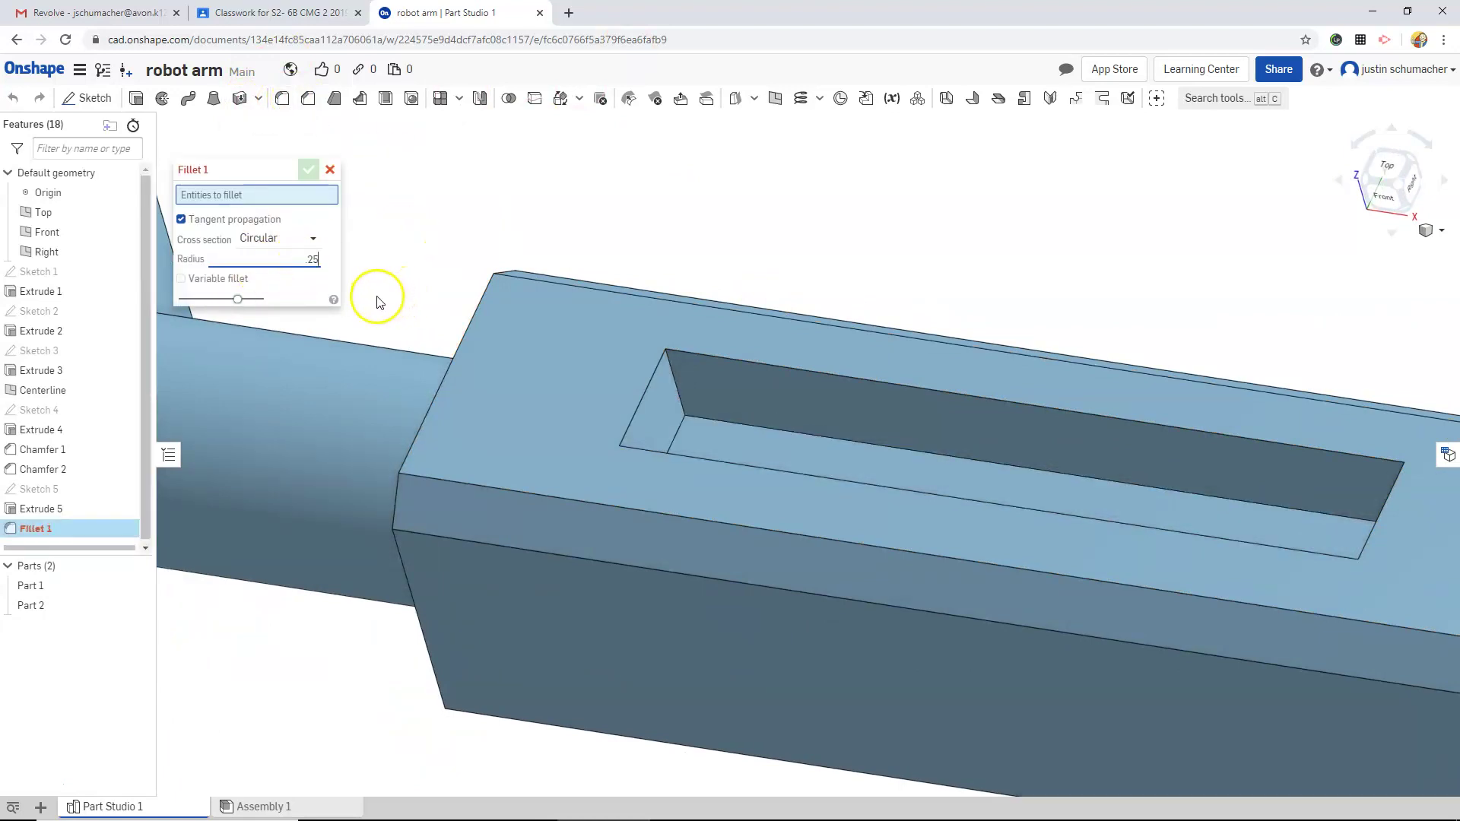
left_click(675, 394)
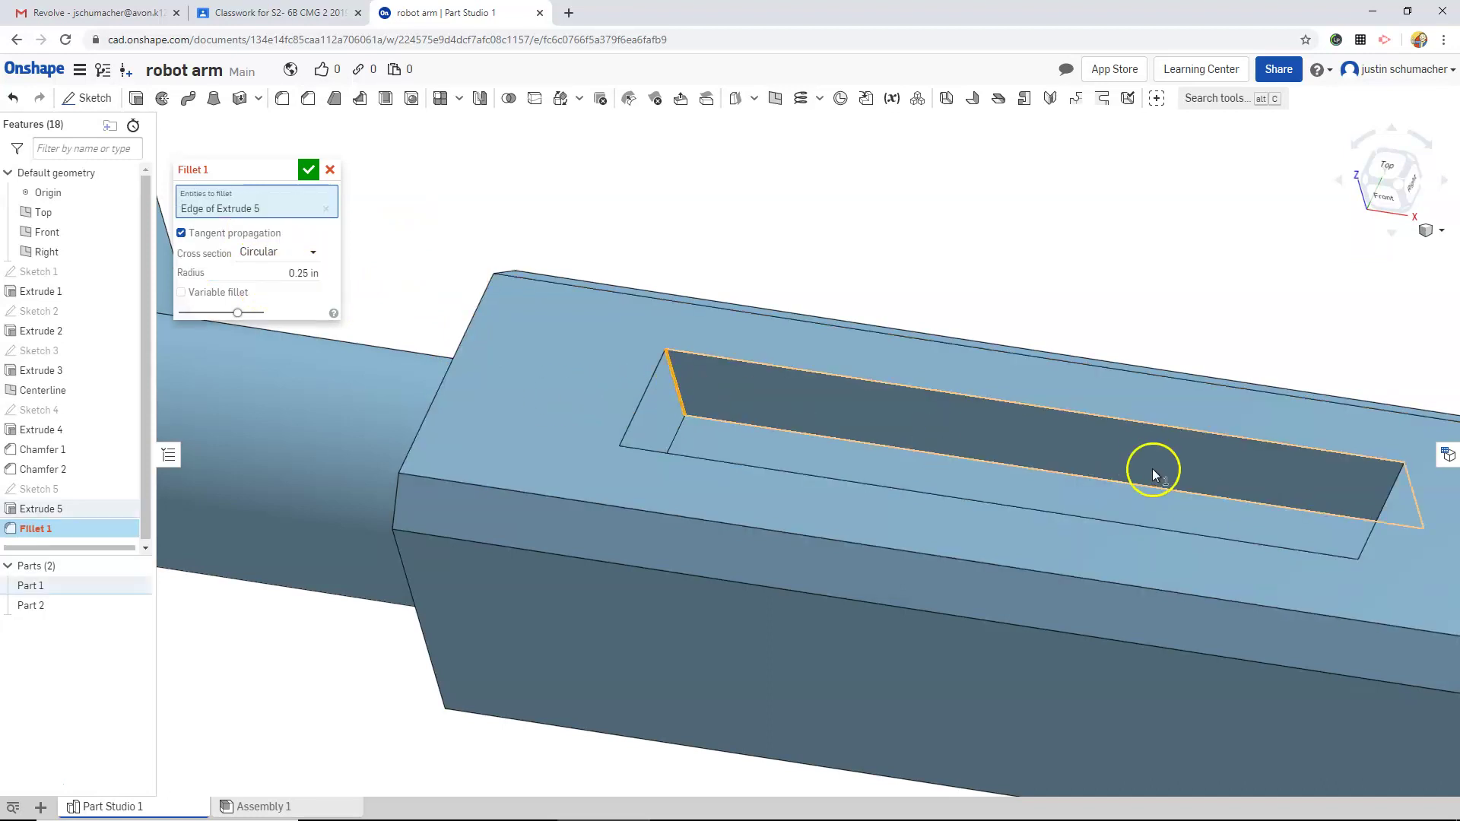
right_click_drag(1127, 479, 555, 653)
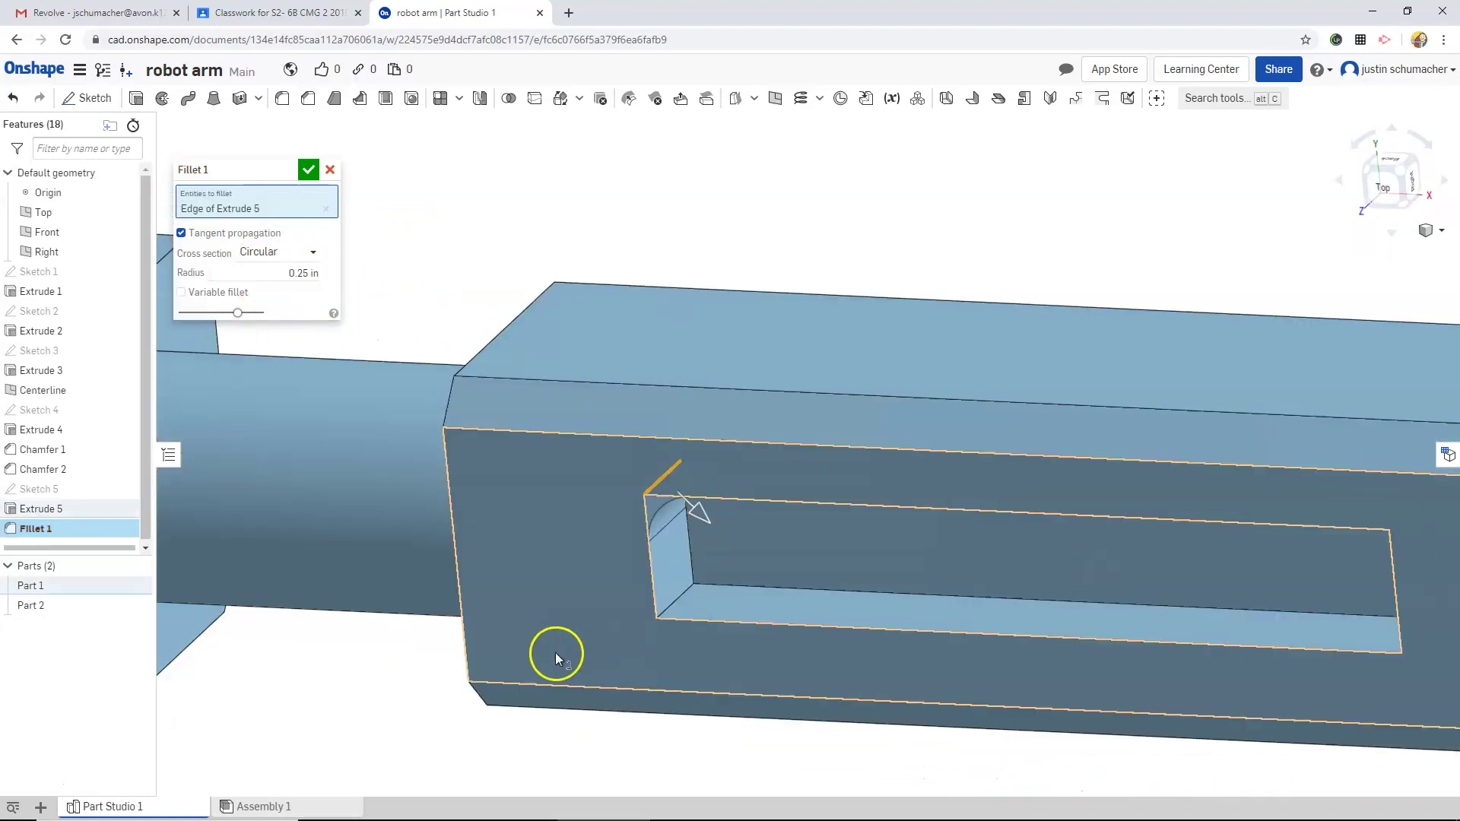
left_click(673, 606)
Add the remaining two slot corner edges, confirm the fillet, and view the rounded slot from above
right_click_drag(923, 650, 1167, 756)
scroll(1183, 740, "down", 5)
scroll(1034, 673, "up", 5)
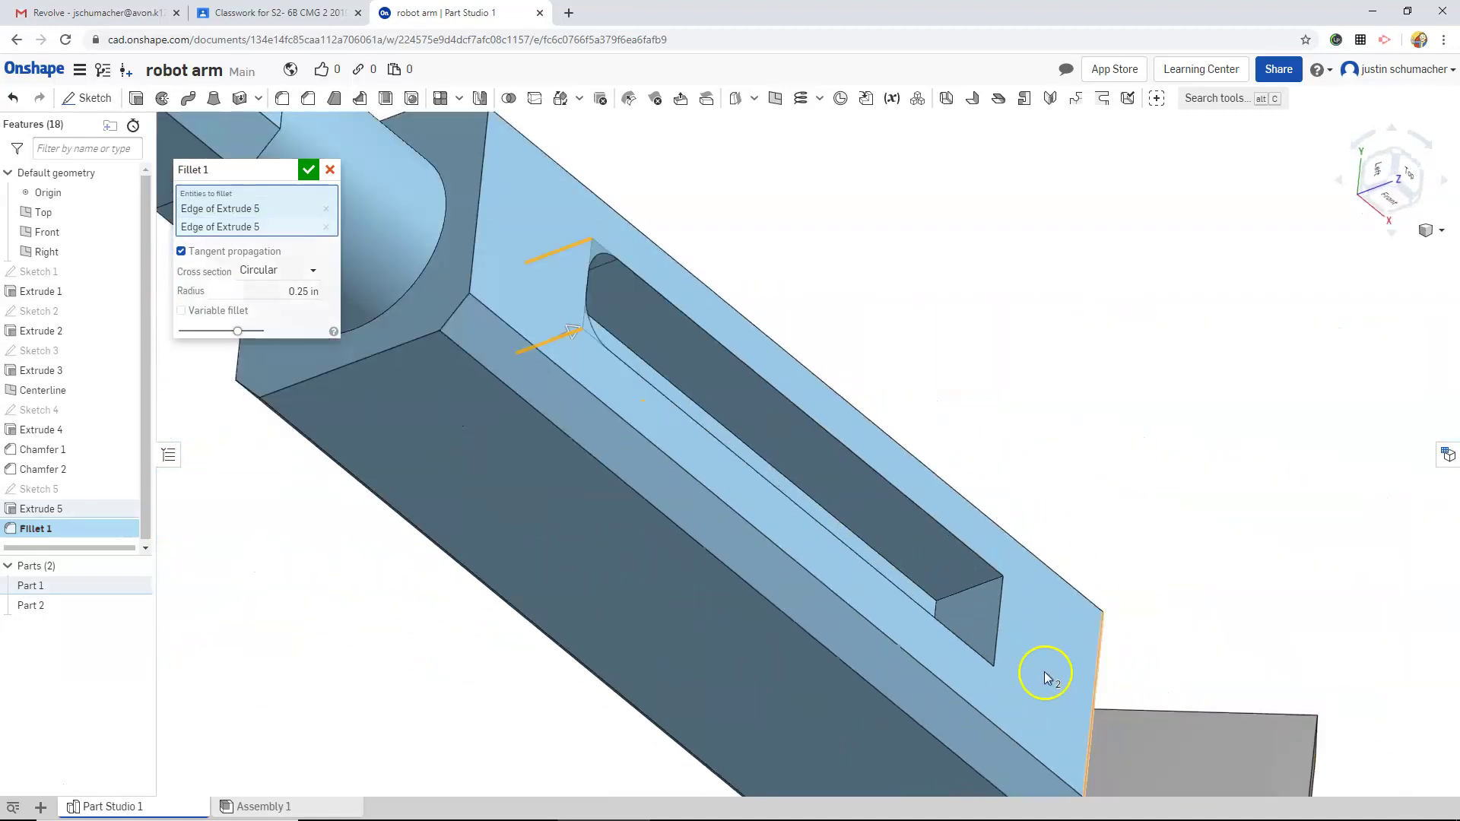
left_click(974, 590)
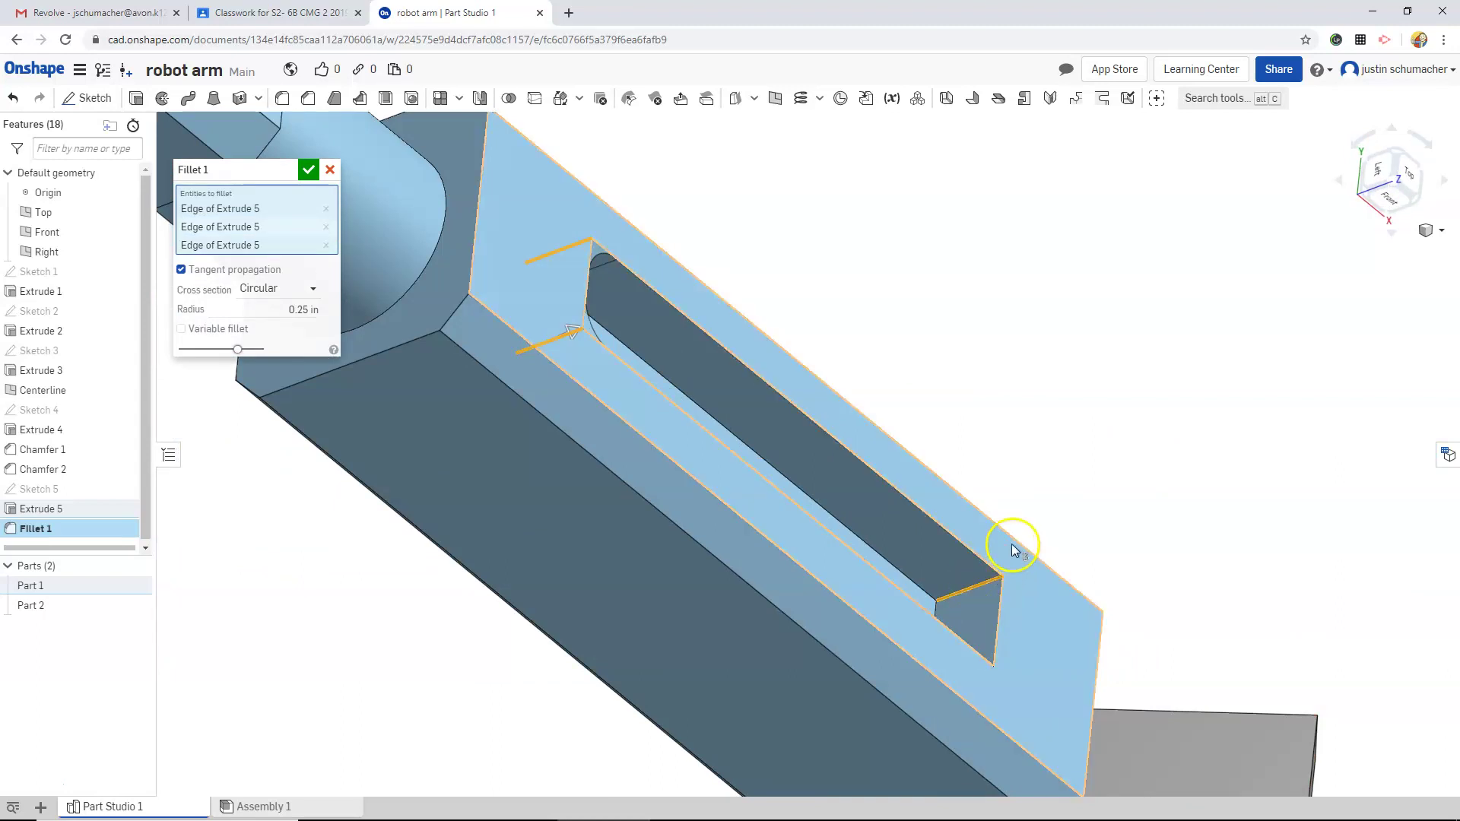
middle_click_drag(1037, 559, 1004, 293)
right_click_drag(1002, 293, 924, 402)
left_click(923, 401)
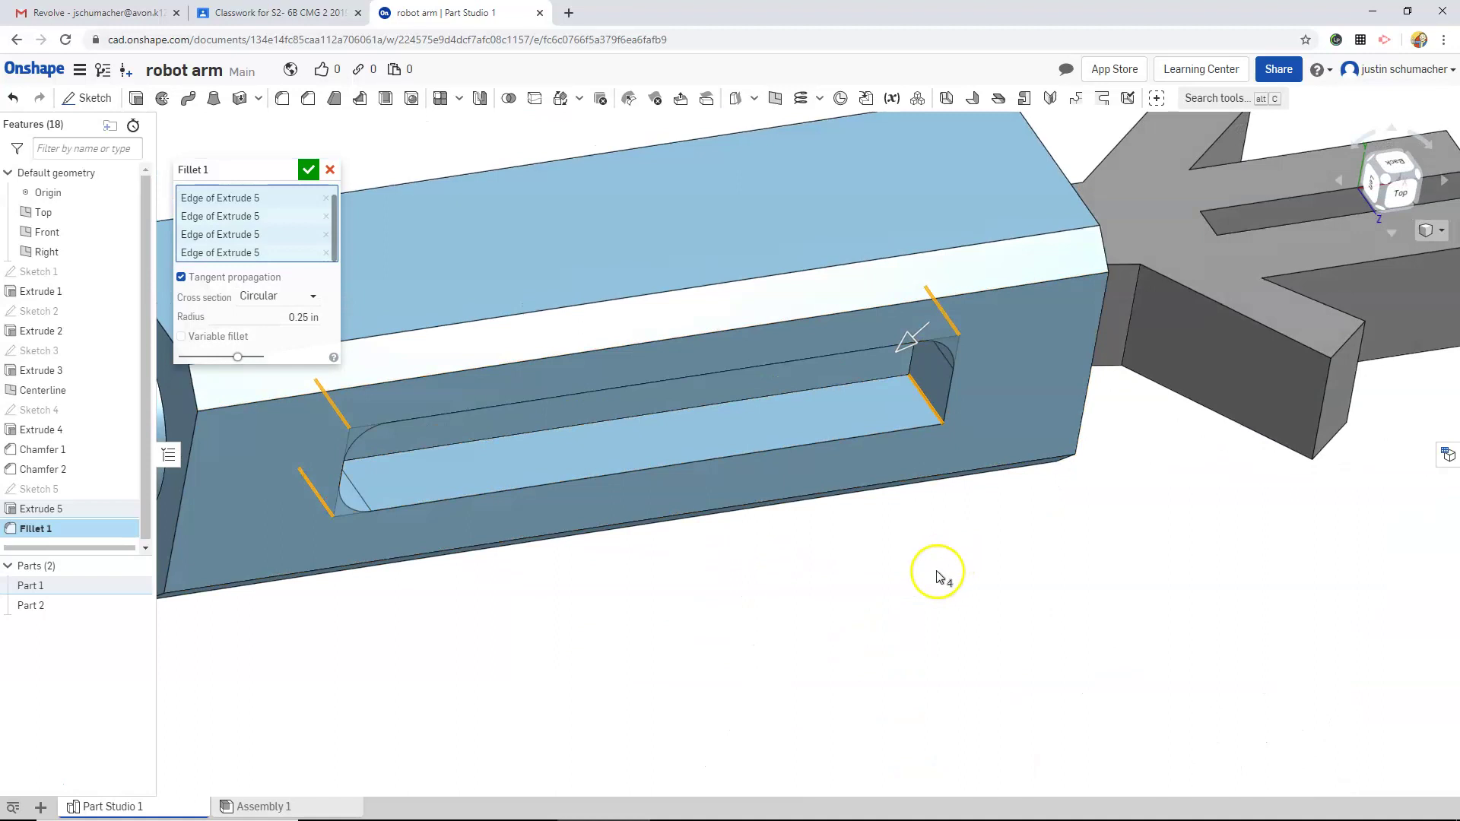
left_click(309, 171)
right_click_drag(873, 522, 576, 280)
scroll(286, 267, "up", 3)
scroll(573, 351, "down", 10)
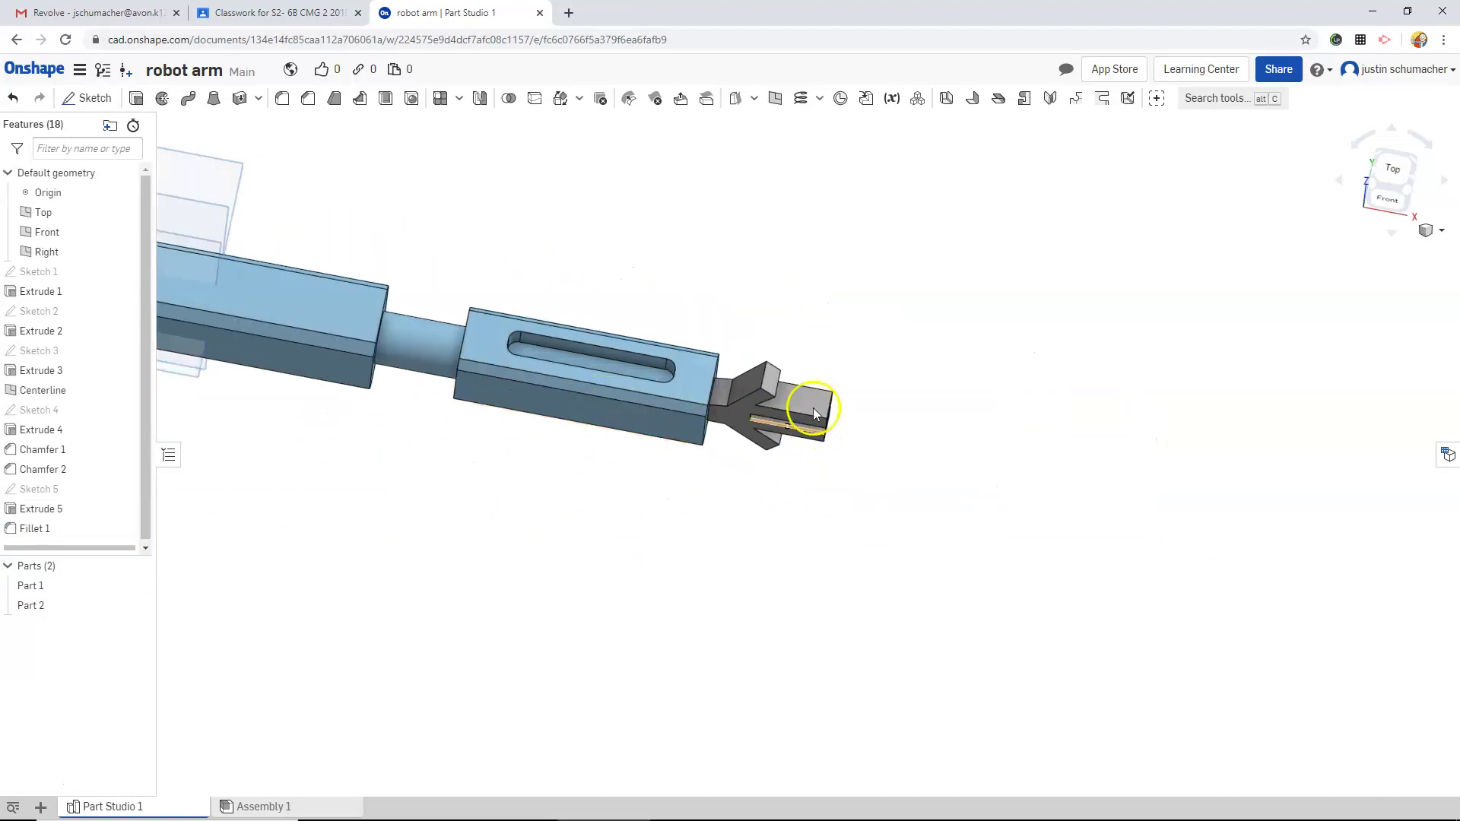
scroll(812, 403, "up", 3)
scroll(613, 221, "up", 5)
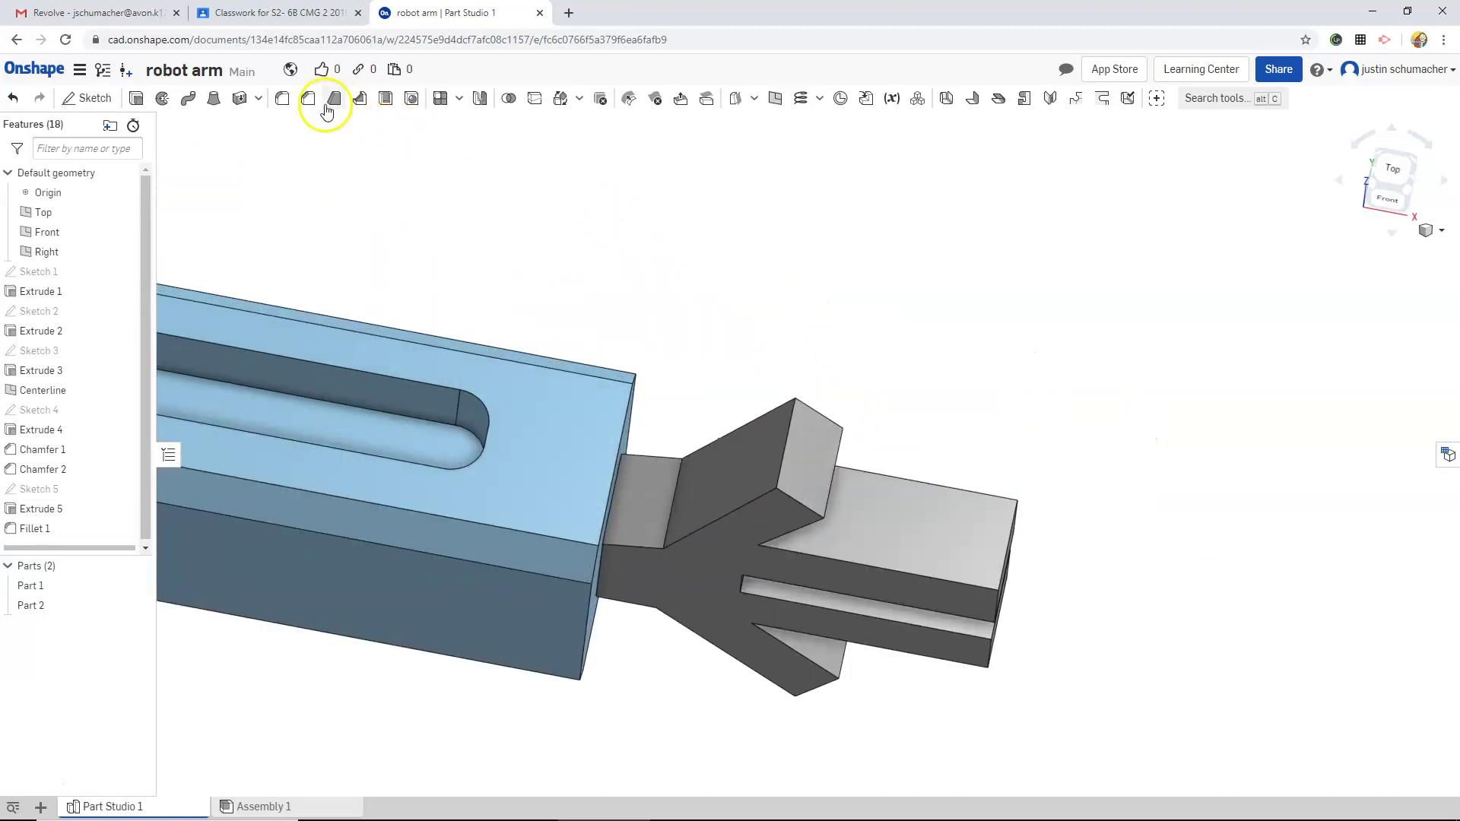
Round the edges of the claw's four fingertip faces with a 0.15 in fillet
left_click(307, 100)
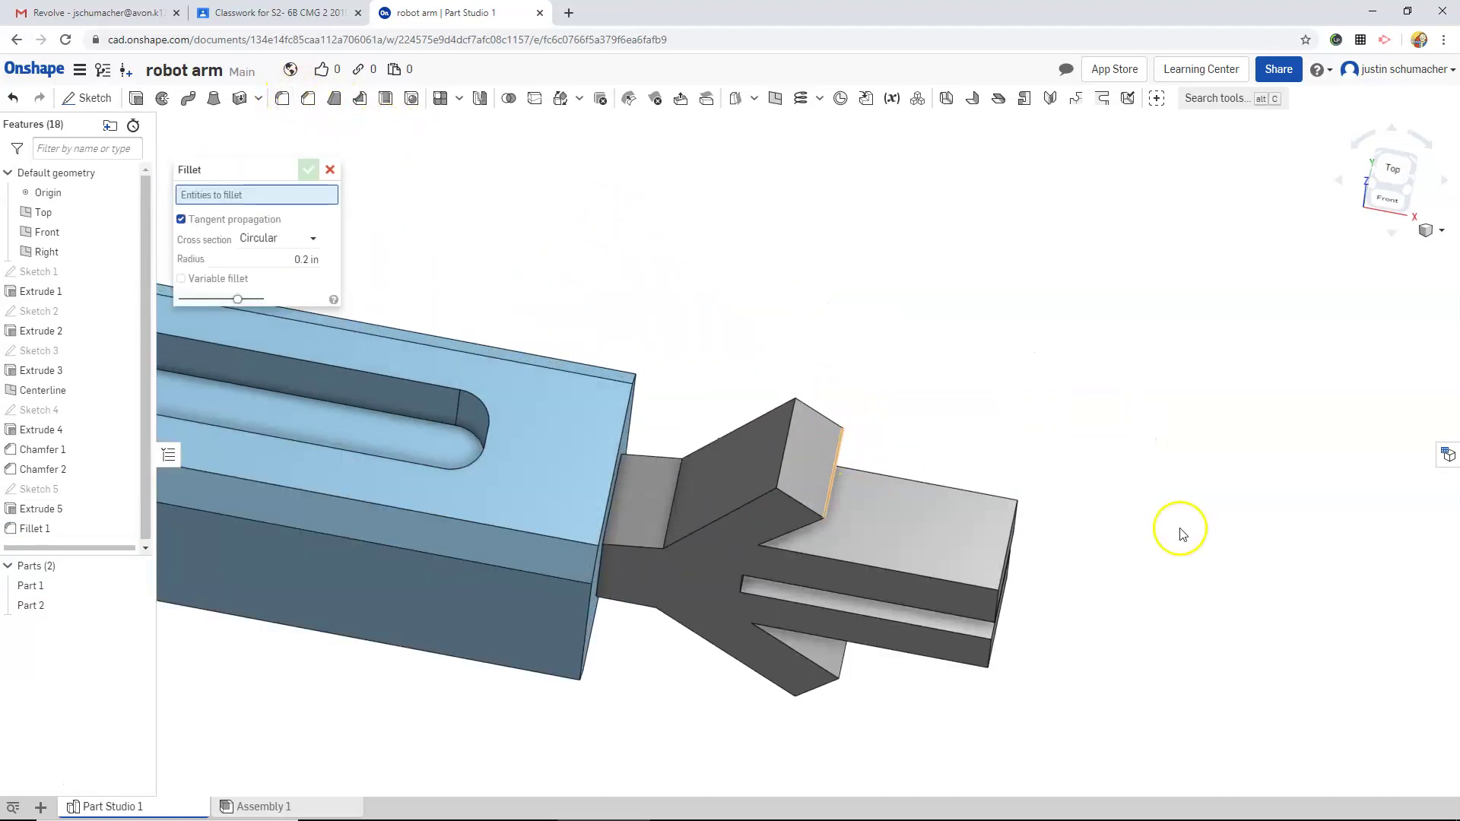
left_click(792, 454)
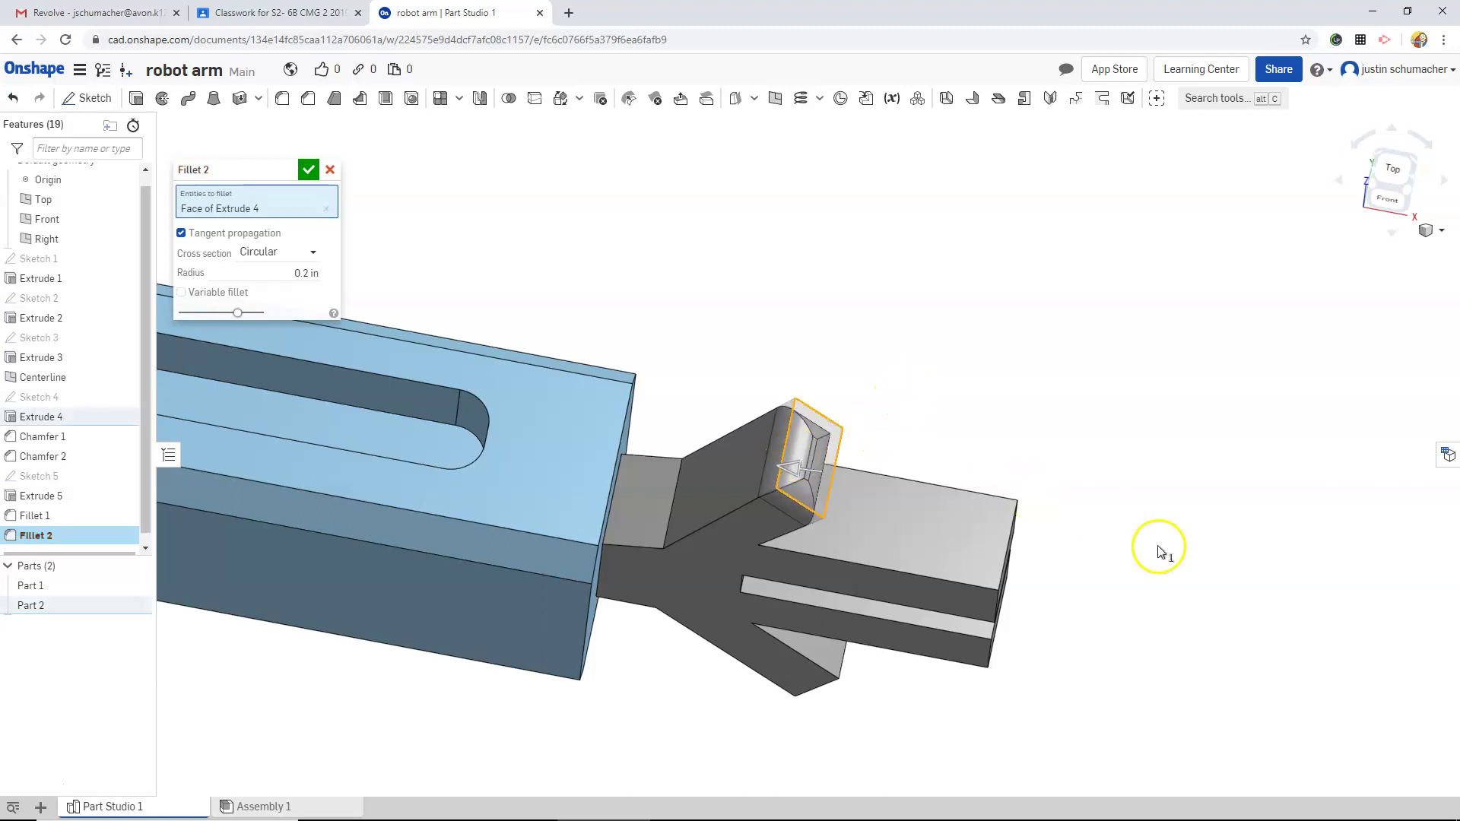
right_click_drag(1157, 555, 613, 370)
left_click(613, 370)
left_click(689, 427)
left_click(783, 540)
right_click_drag(883, 560, 917, 458)
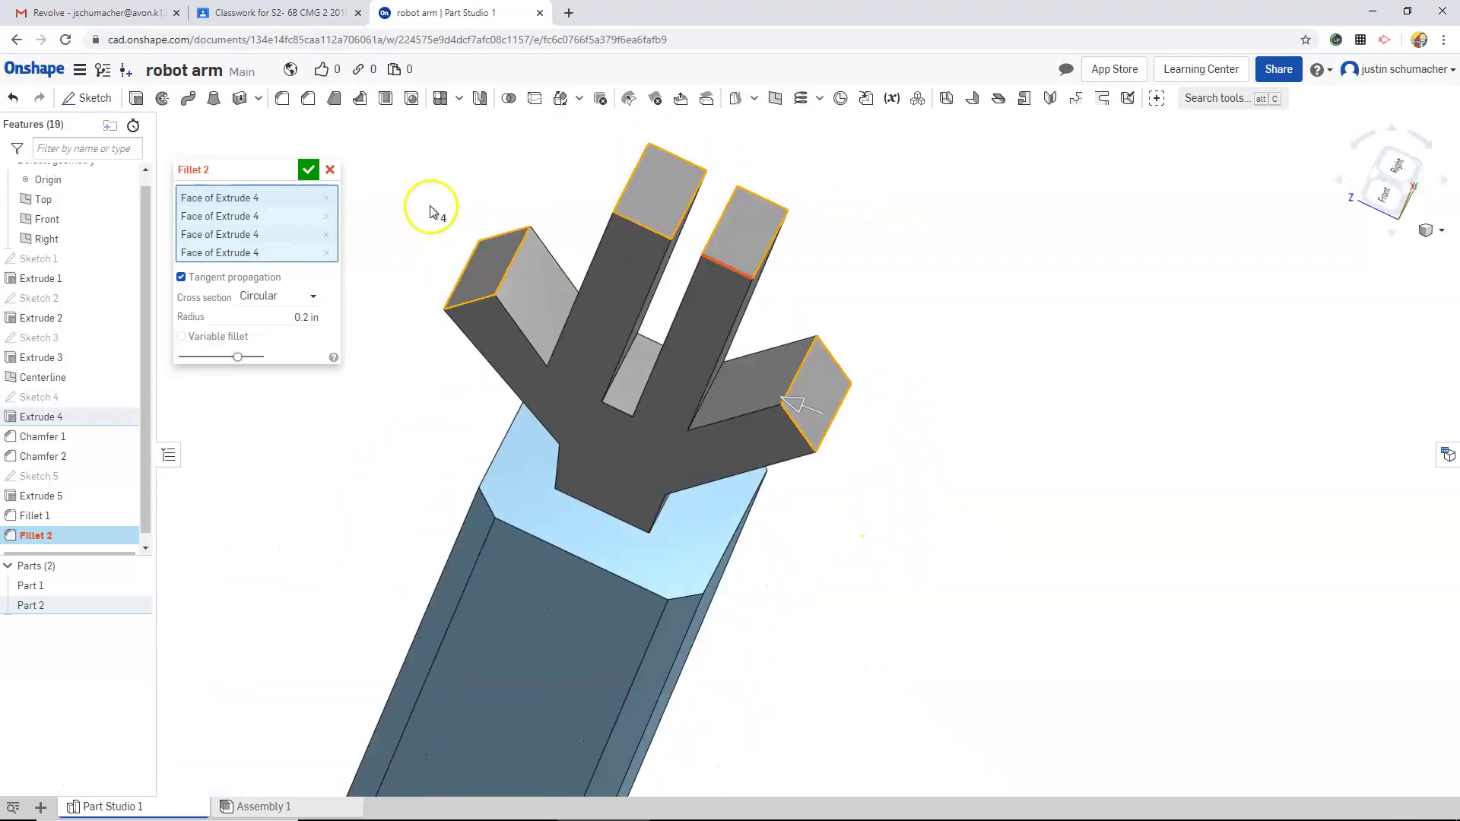
left_click(307, 315)
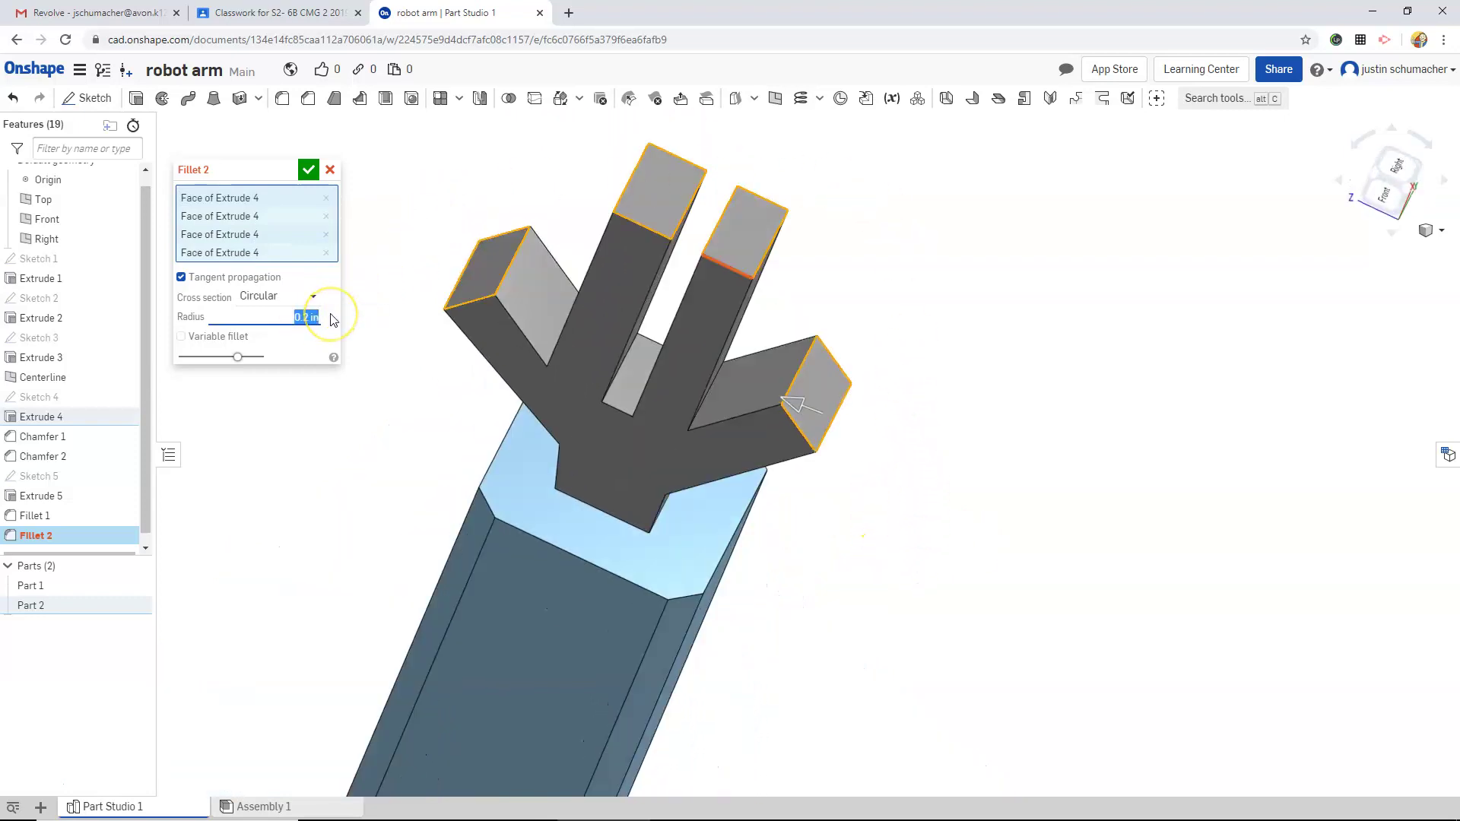
type(".15")
key("Return")
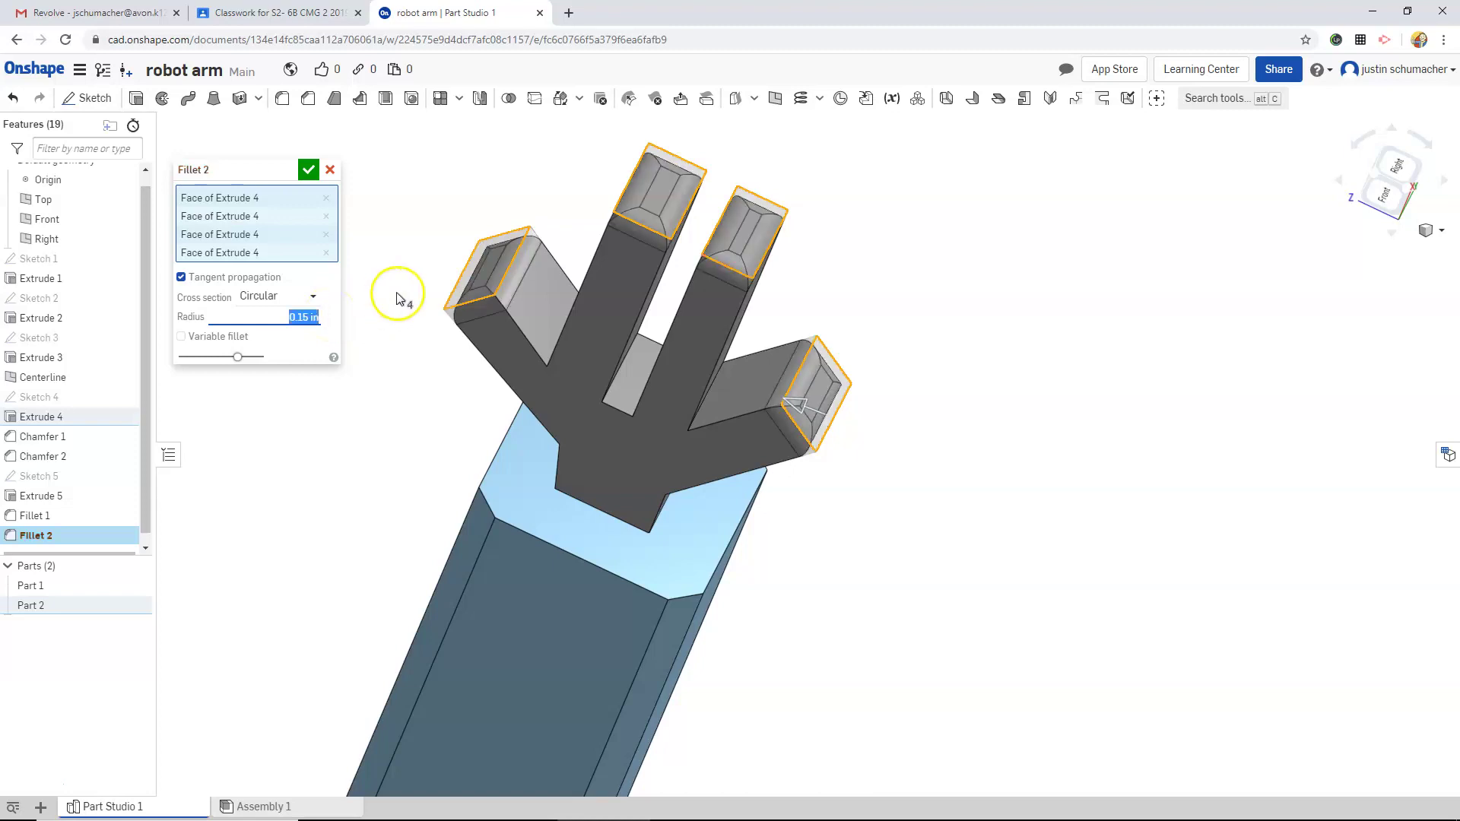
left_click(308, 170)
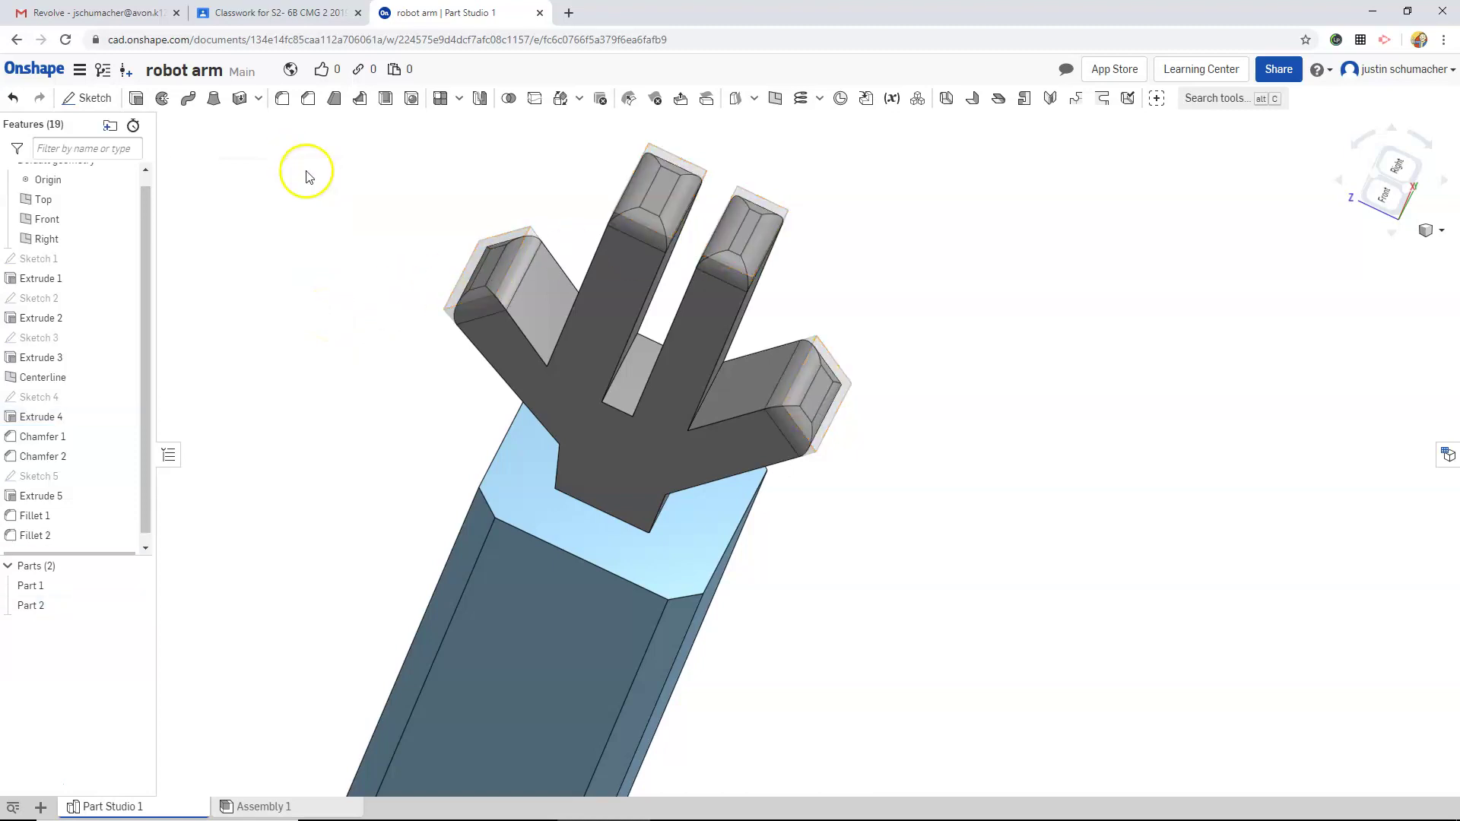
right_click_drag(609, 307, 1103, 172)
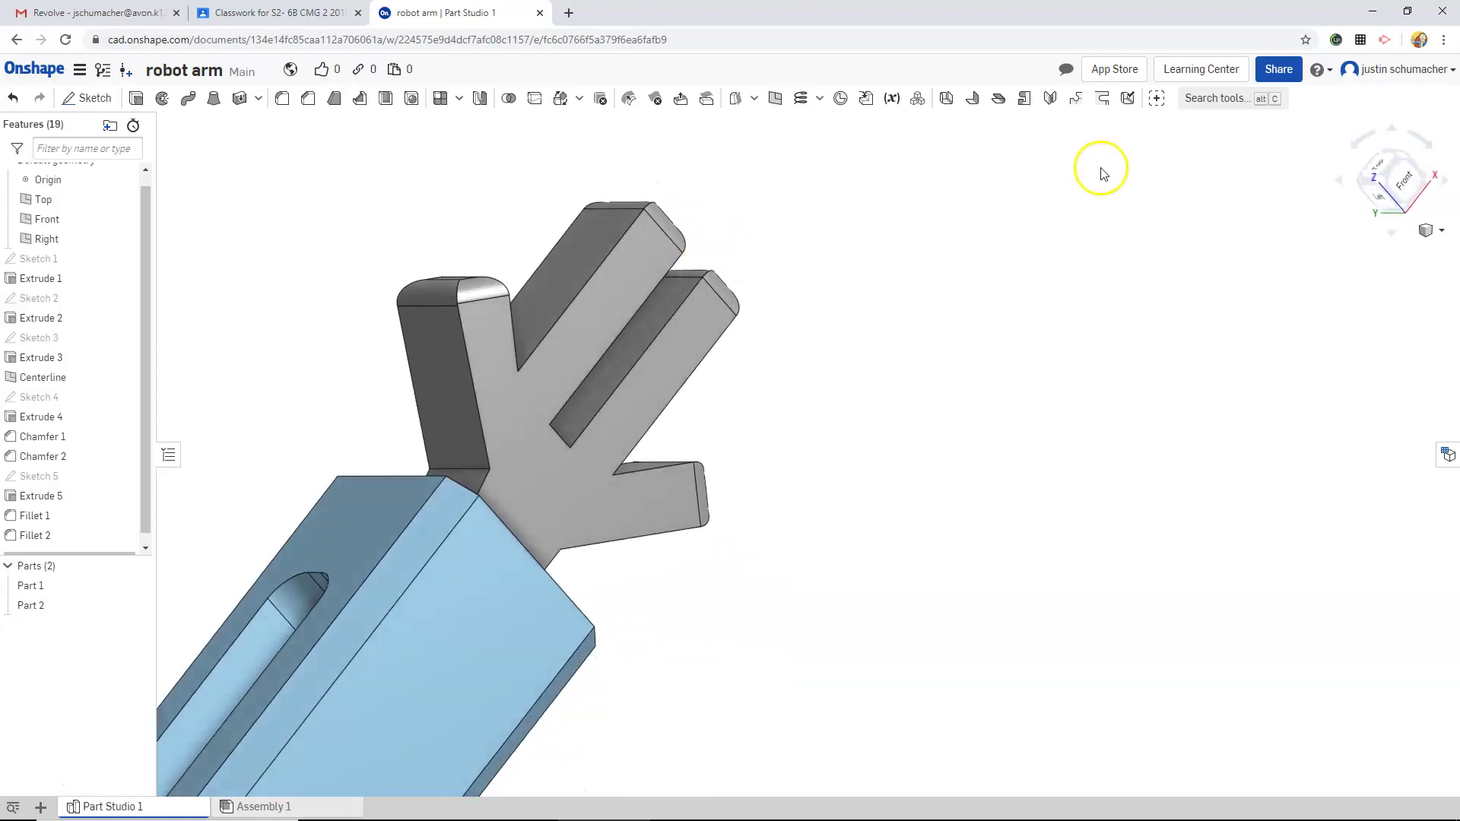
Return to the isometric view and hide the Front, Right and Centerline planes
left_click(1406, 183)
mouse_move(1209, 336)
right_mouse_down()
mouse_move(1191, 355)
mouse_move(1224, 327)
right_mouse_up()
left_click(1398, 174)
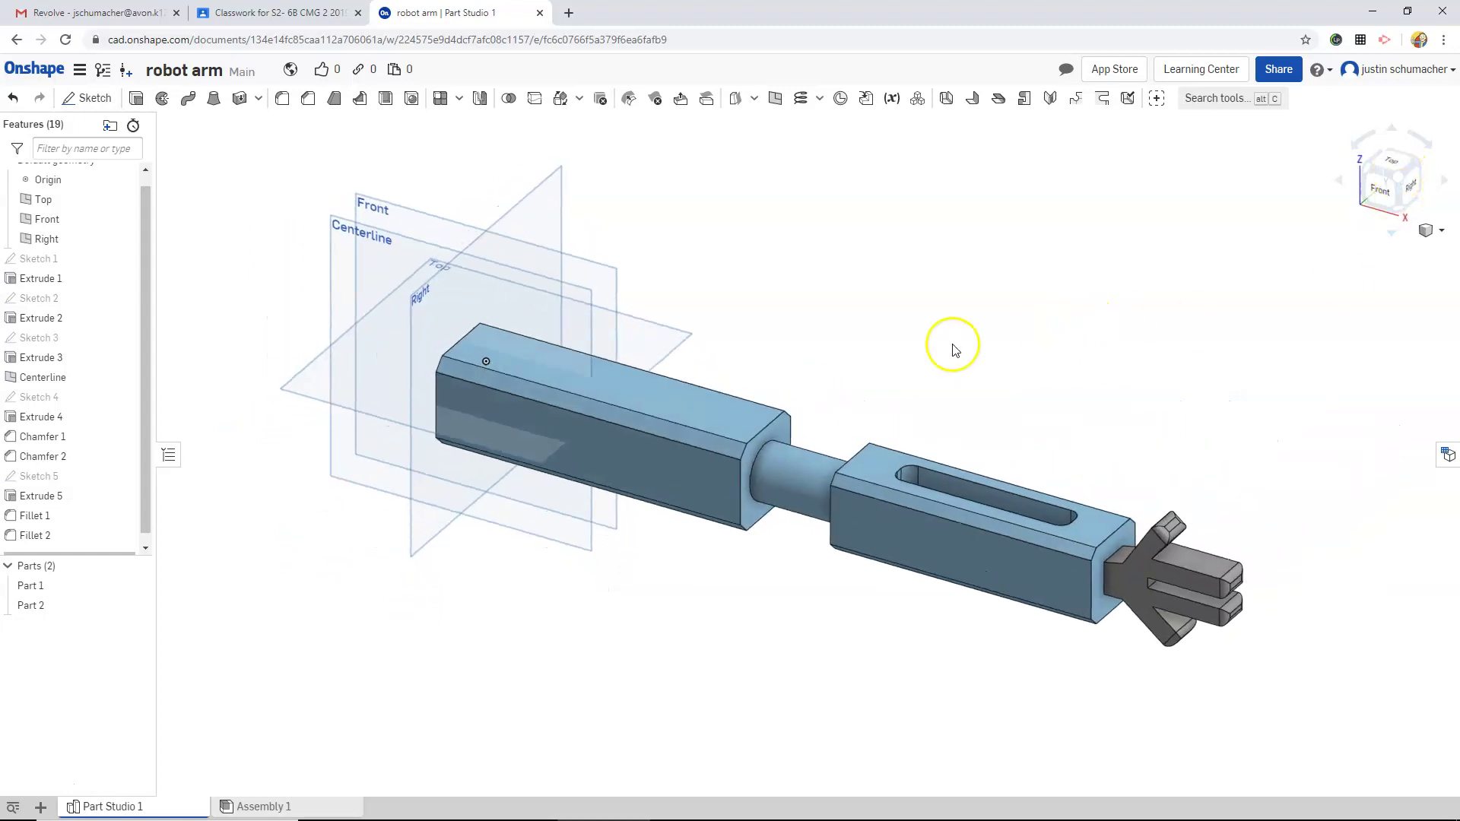
left_click(123, 221)
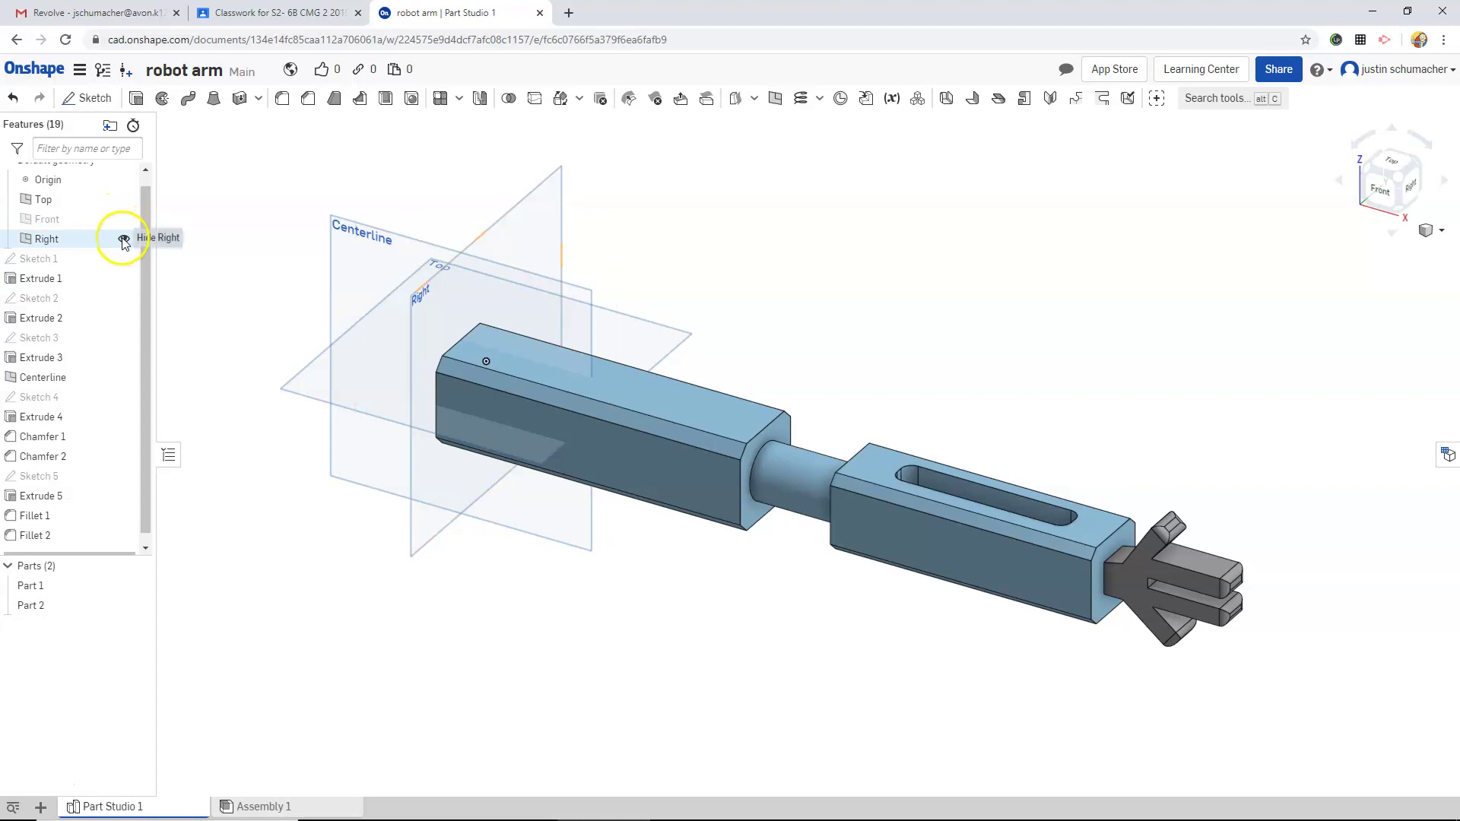
left_click(123, 240)
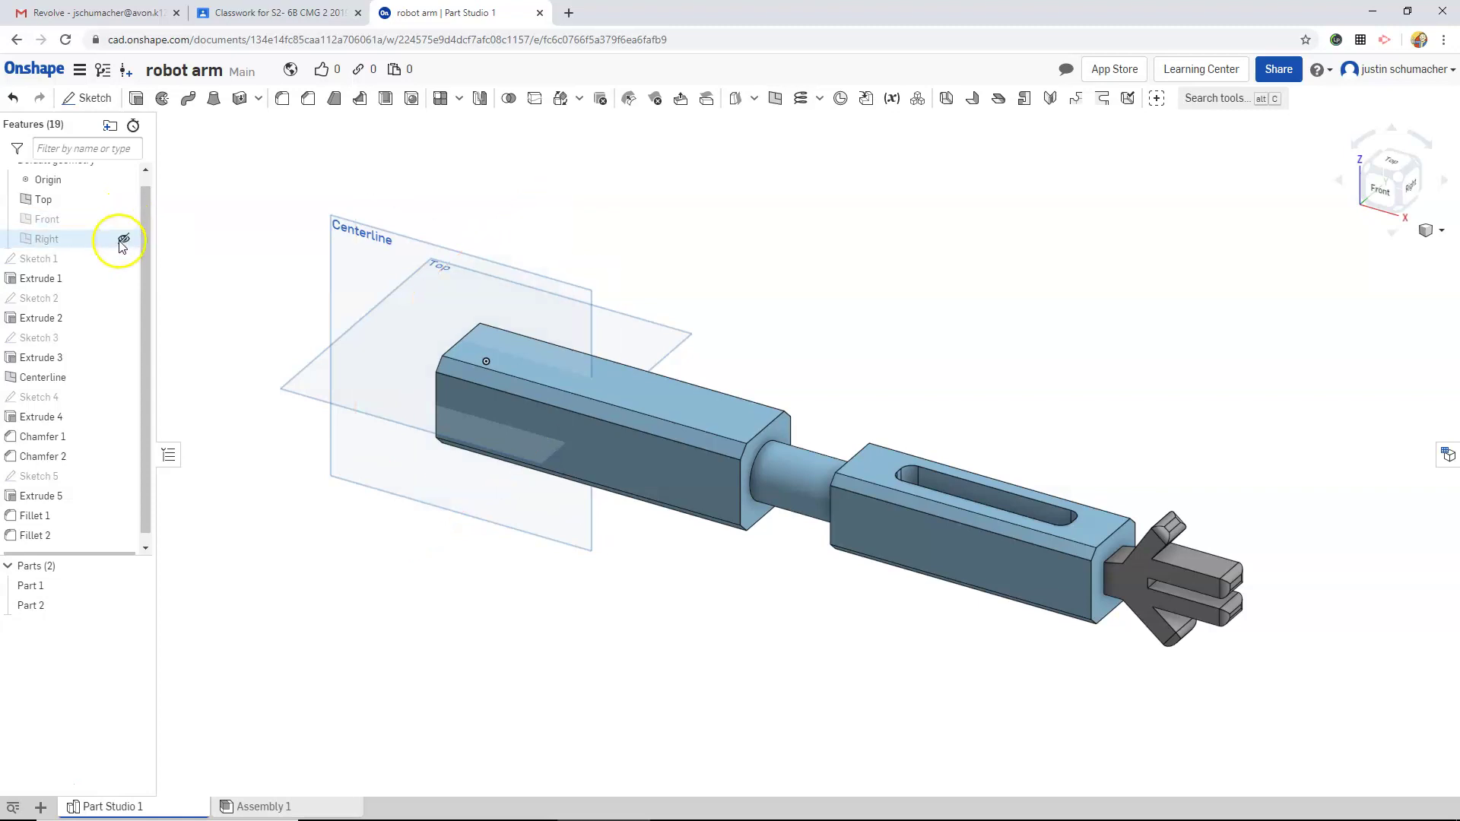
left_click(123, 378)
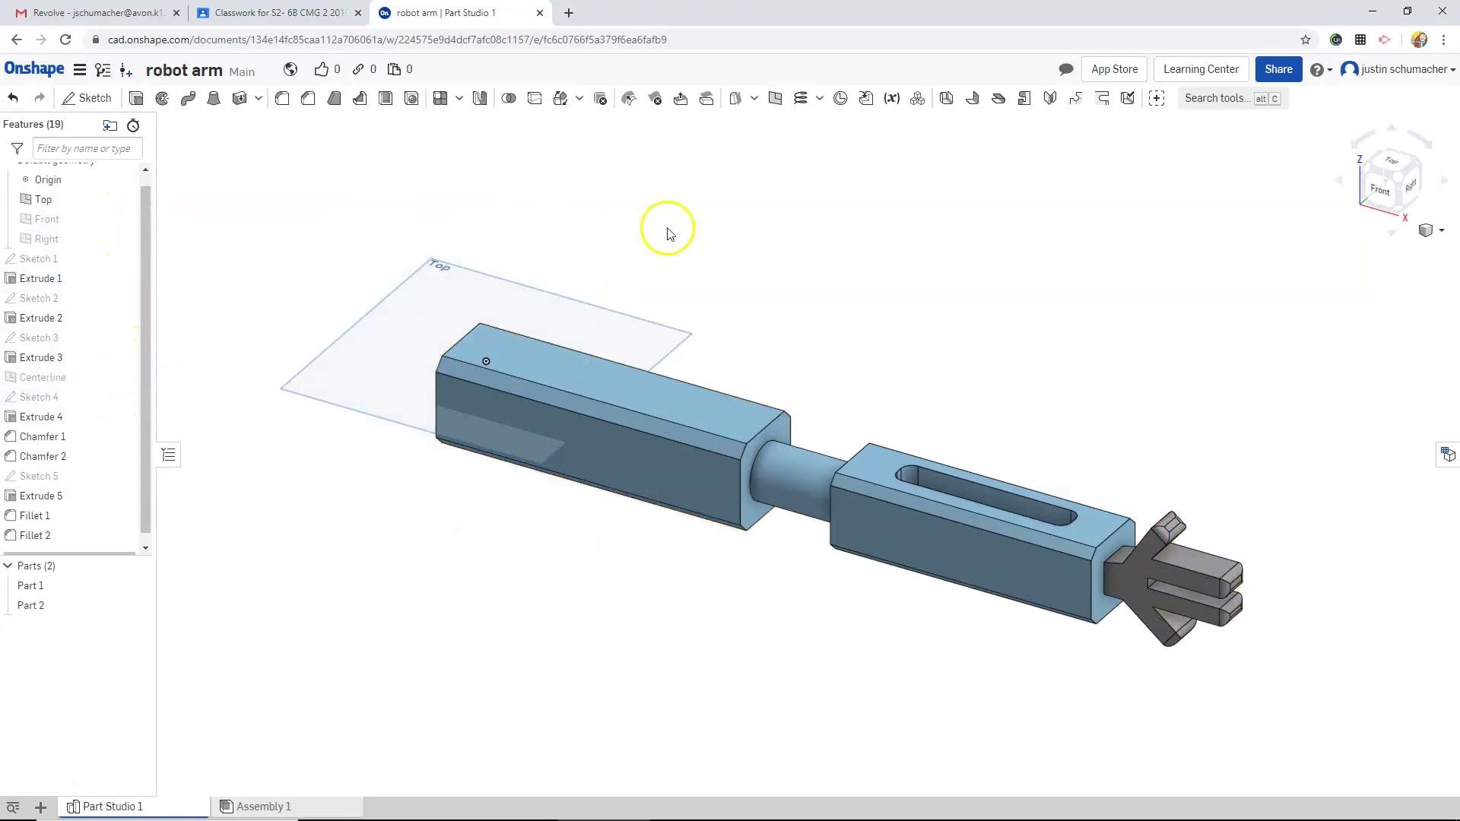